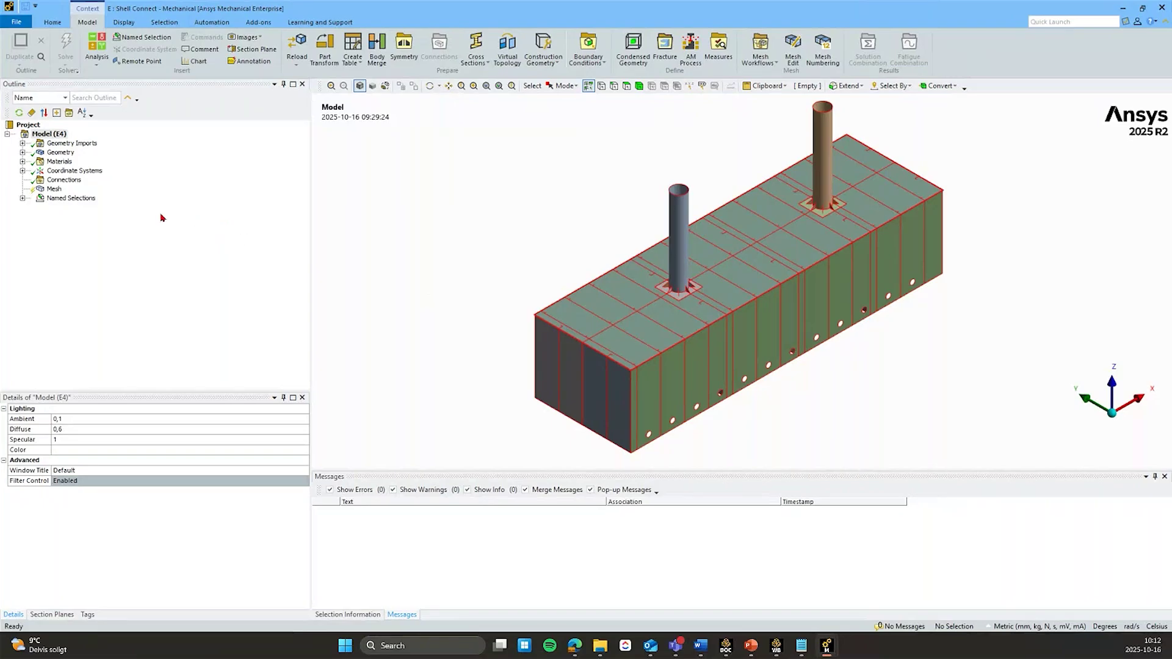
# Expand Geometry to review the midsurface bodies, then collapse the list again
pyautogui.click(22, 153)
pyautogui.scroll(10, 88, 249)
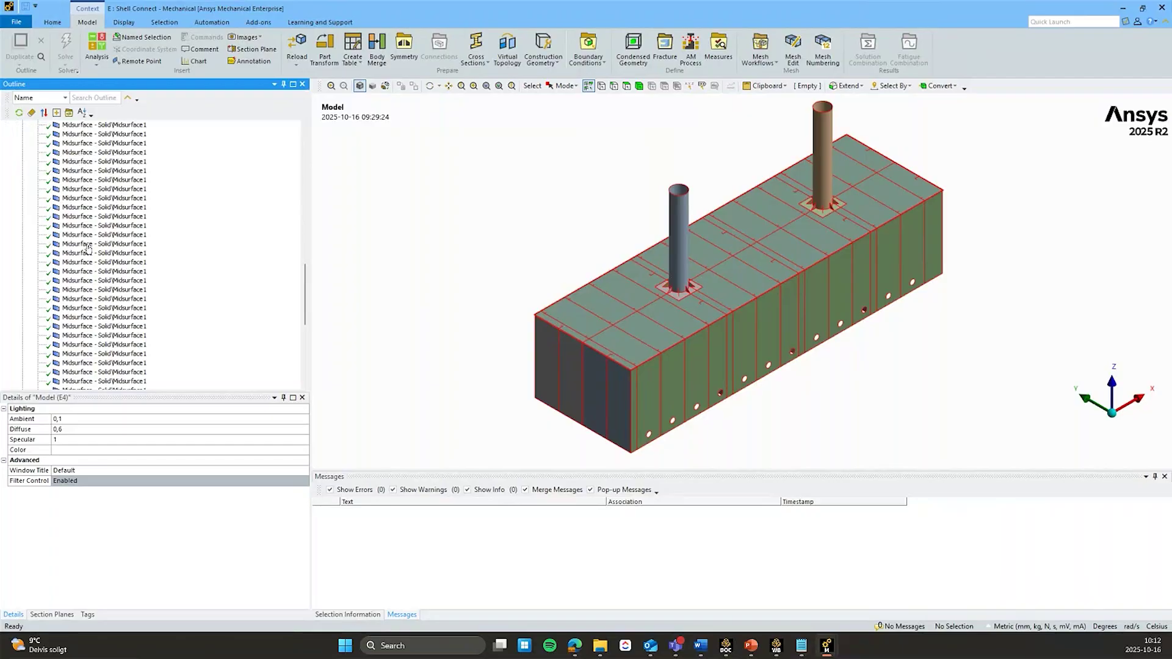
pyautogui.scroll(5, 88, 248)
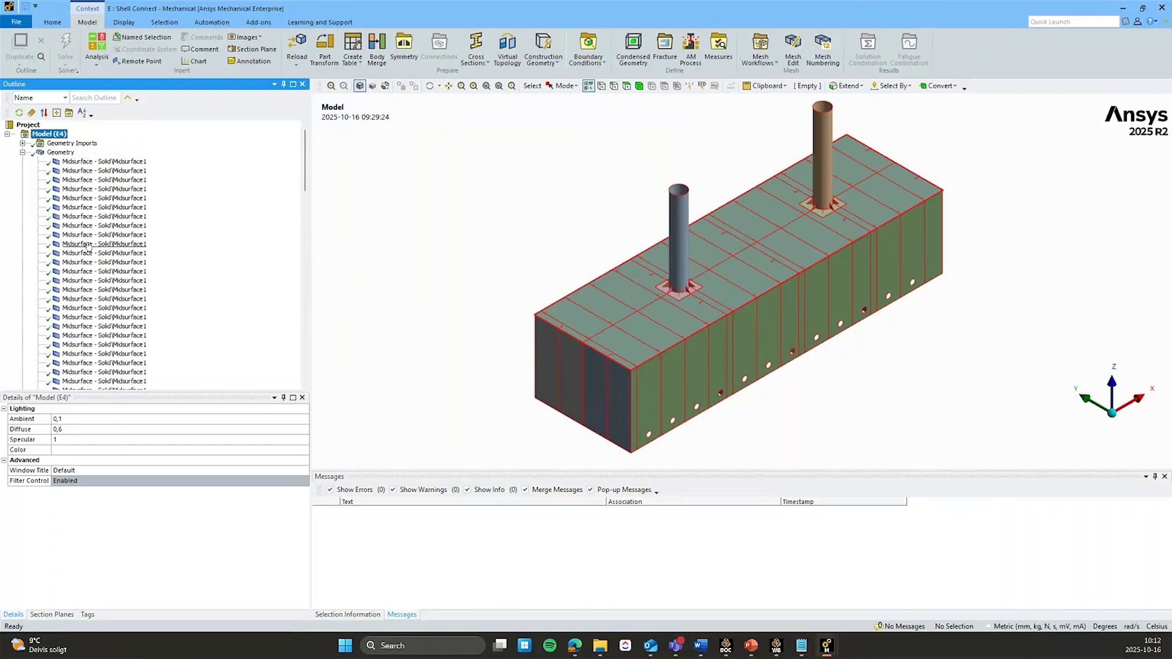
pyautogui.click(22, 153)
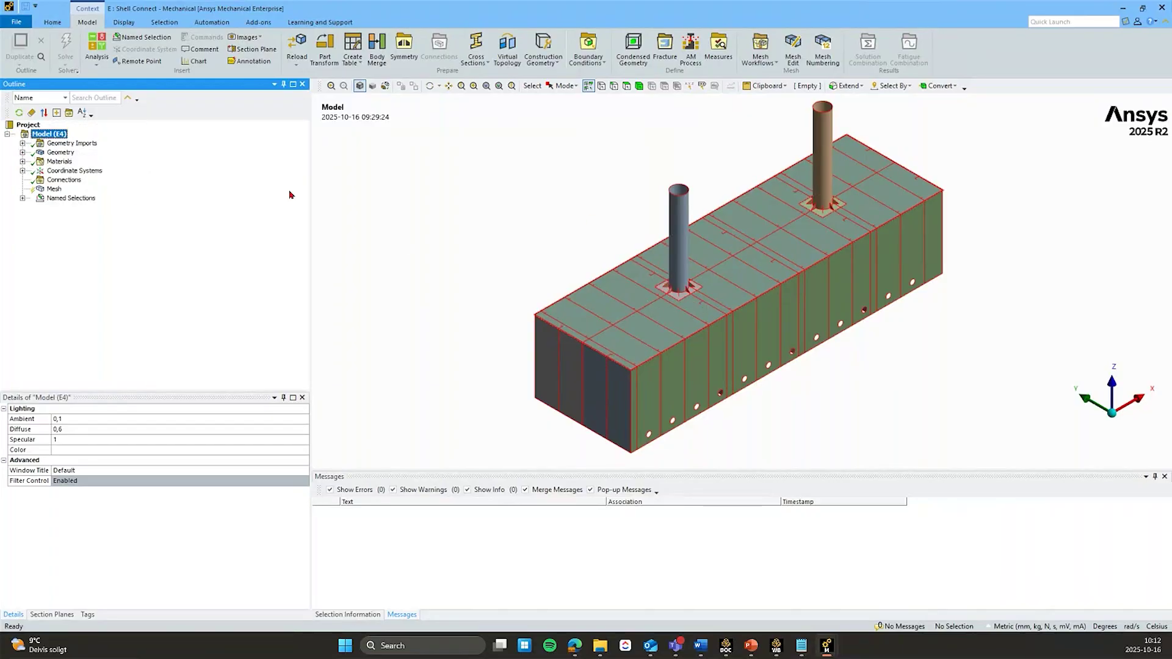
# Select the Mesh node to show its settings and edge connectivity on the tank
pyautogui.click(54, 189)
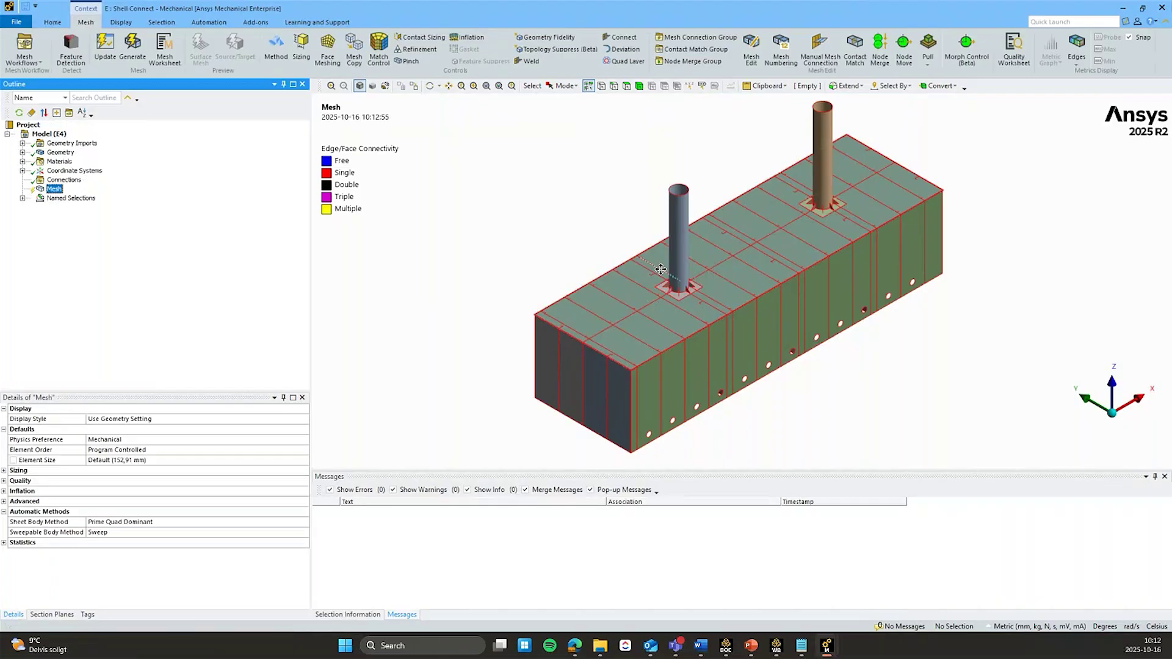
pyautogui.keyDown('ctrl'); pyautogui.moveTo(684, 315); pyautogui.dragTo(596, 286, button='middle'); pyautogui.keyUp('ctrl')
pyautogui.keyDown('ctrl'); pyautogui.moveTo(759, 301); pyautogui.dragTo(783, 308, button='middle'); pyautogui.keyUp('ctrl')
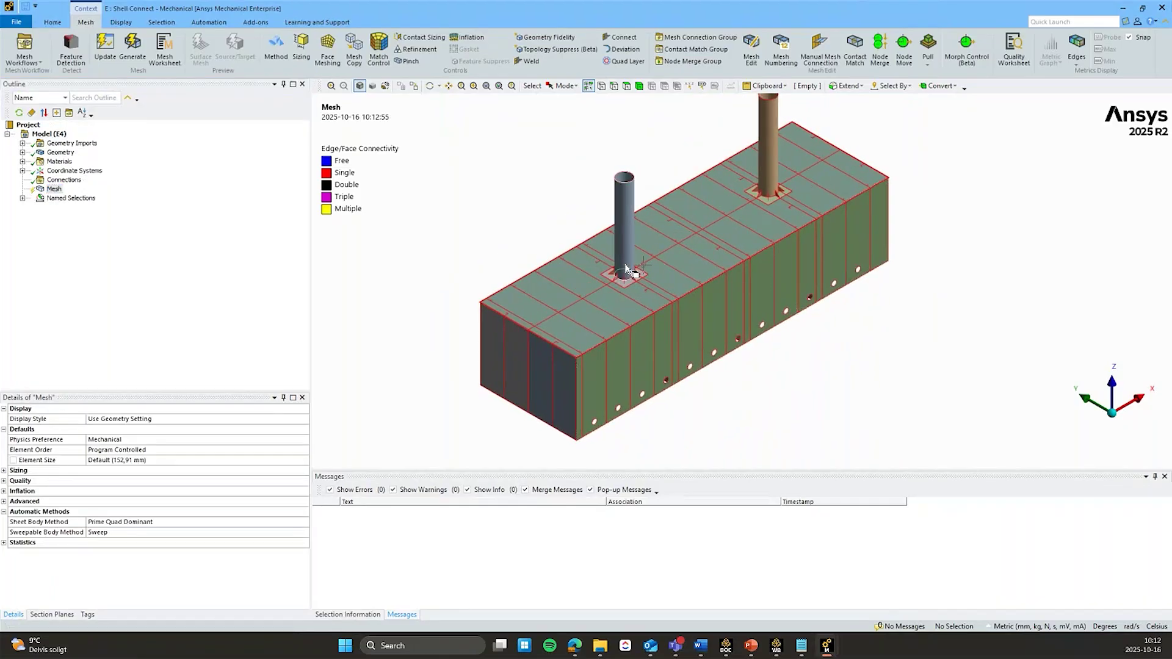
pyautogui.click(54, 189)
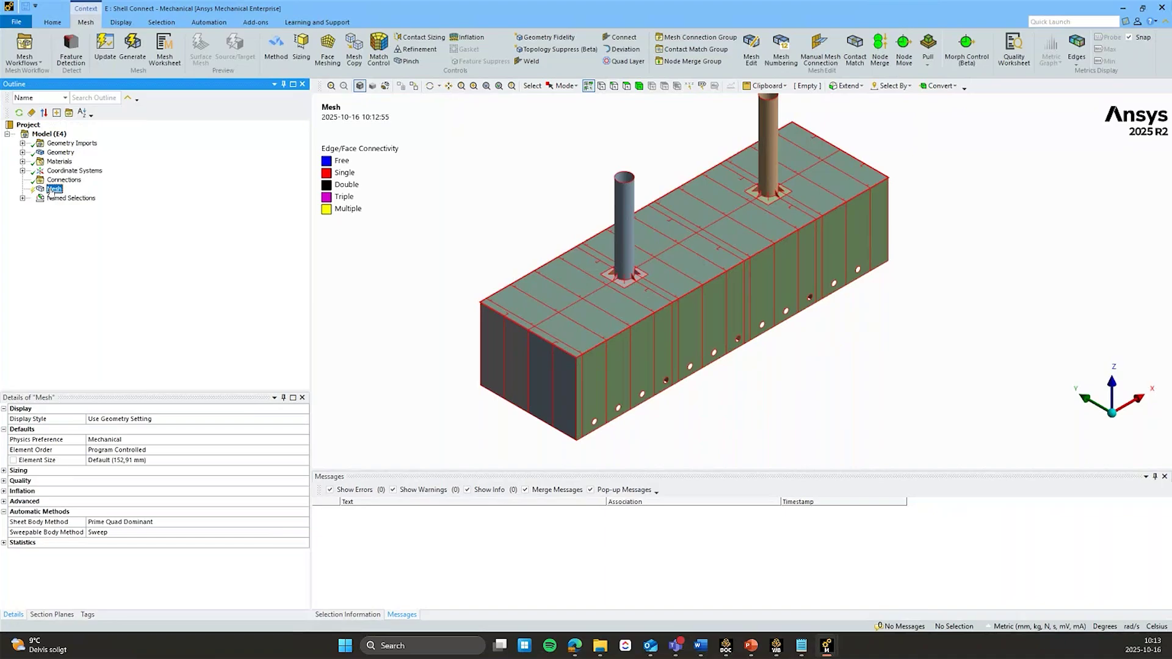
# Insert a Custom Mesh Workflow (Beta) from the Mesh node's Mesh Workflows menu
pyautogui.click(62, 192)
pyautogui.click(39, 62)
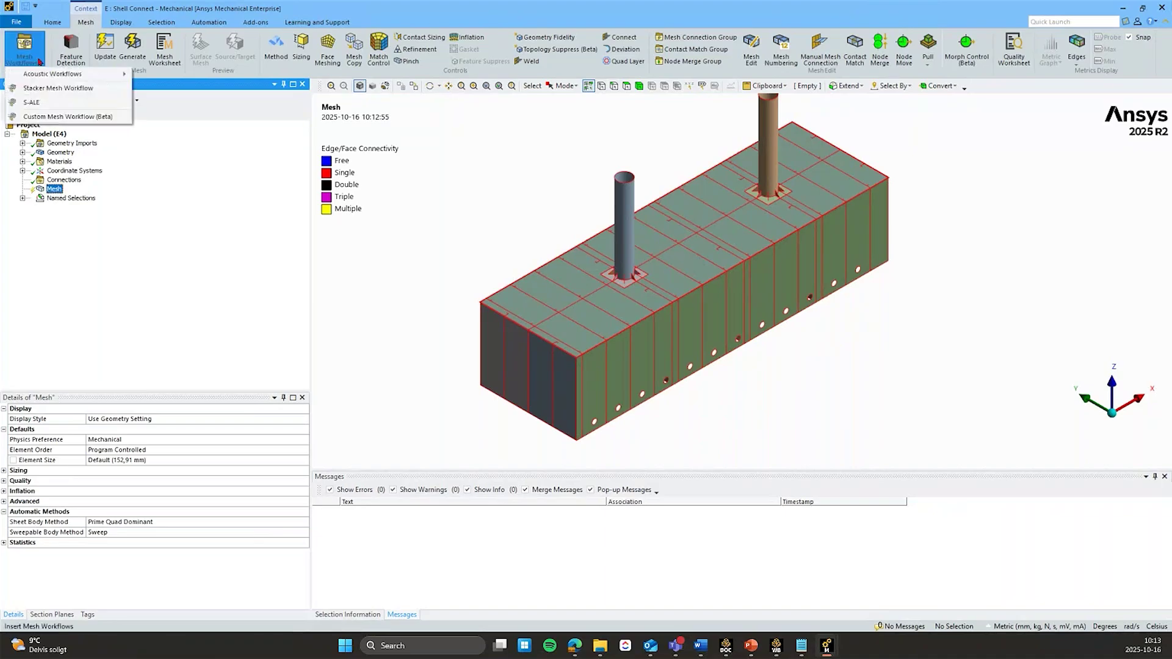
pyautogui.click(32, 61)
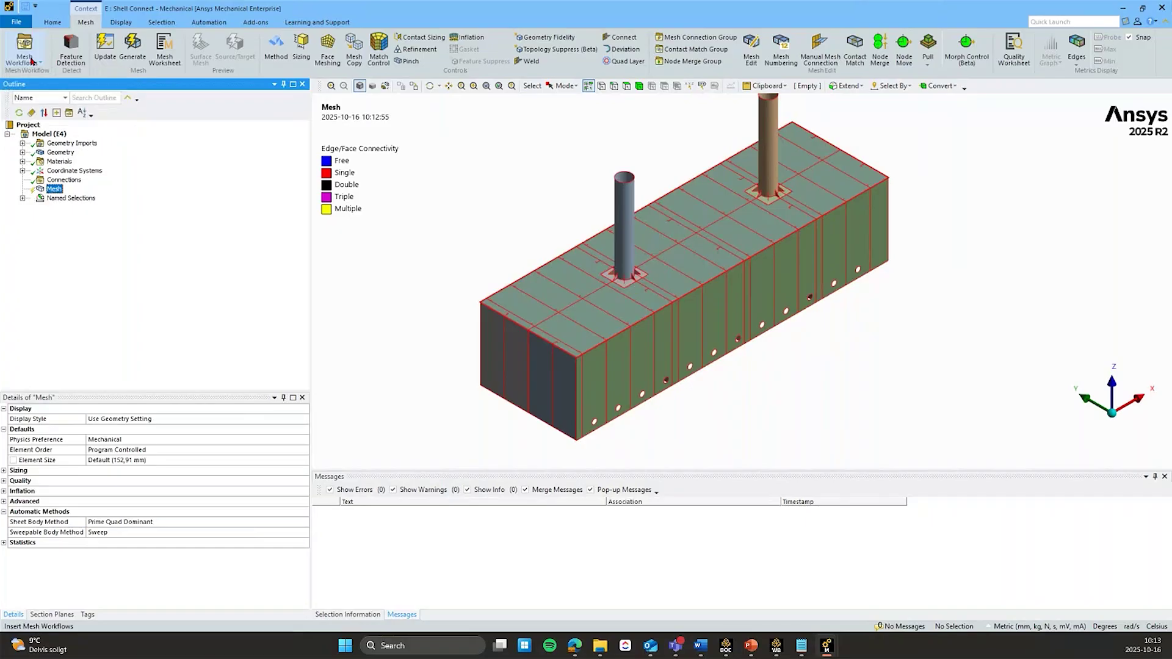
pyautogui.click(54, 134)
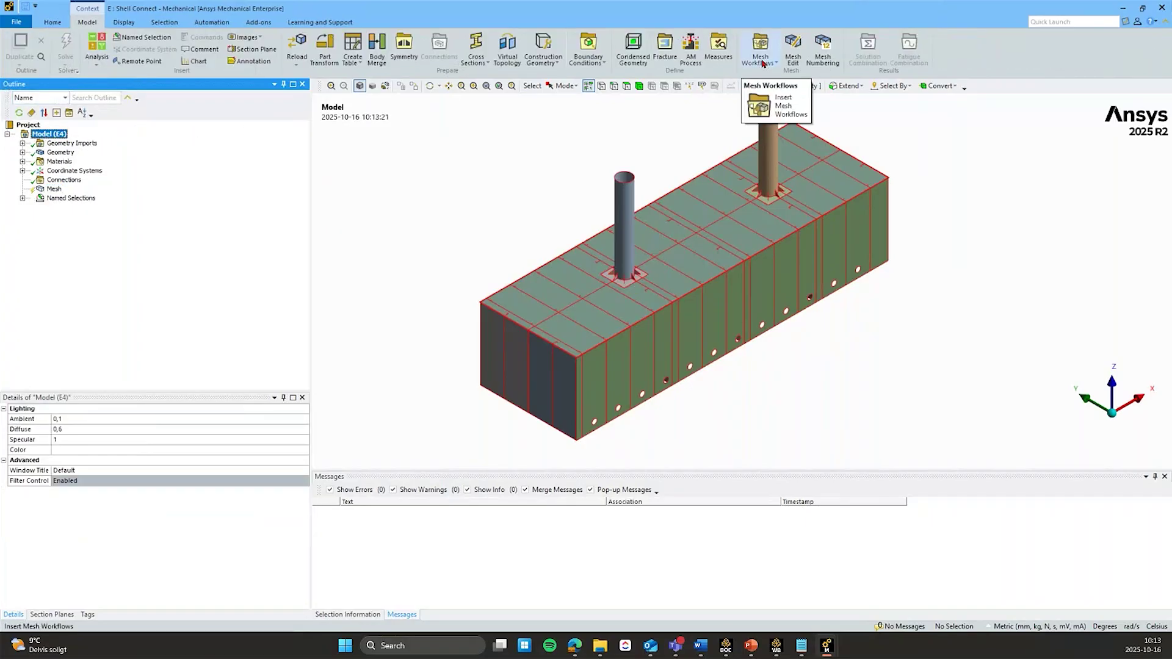
pyautogui.rightClick(52, 190)
pyautogui.moveTo(92, 195)
pyautogui.moveTo(220, 196)
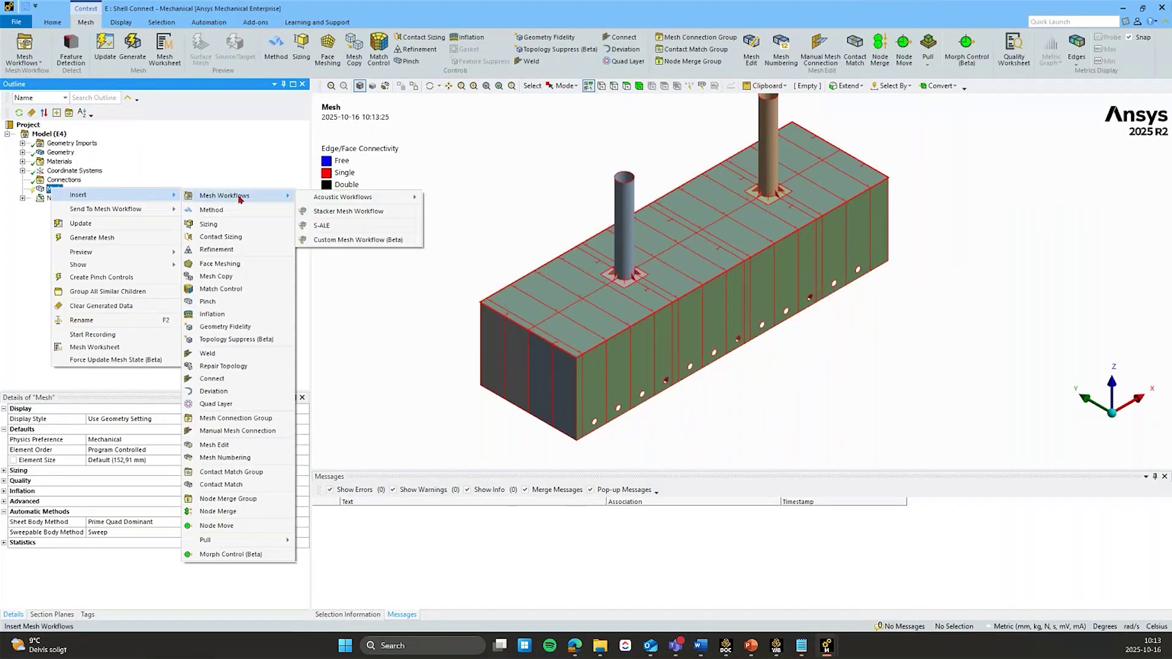
pyautogui.click(364, 242)
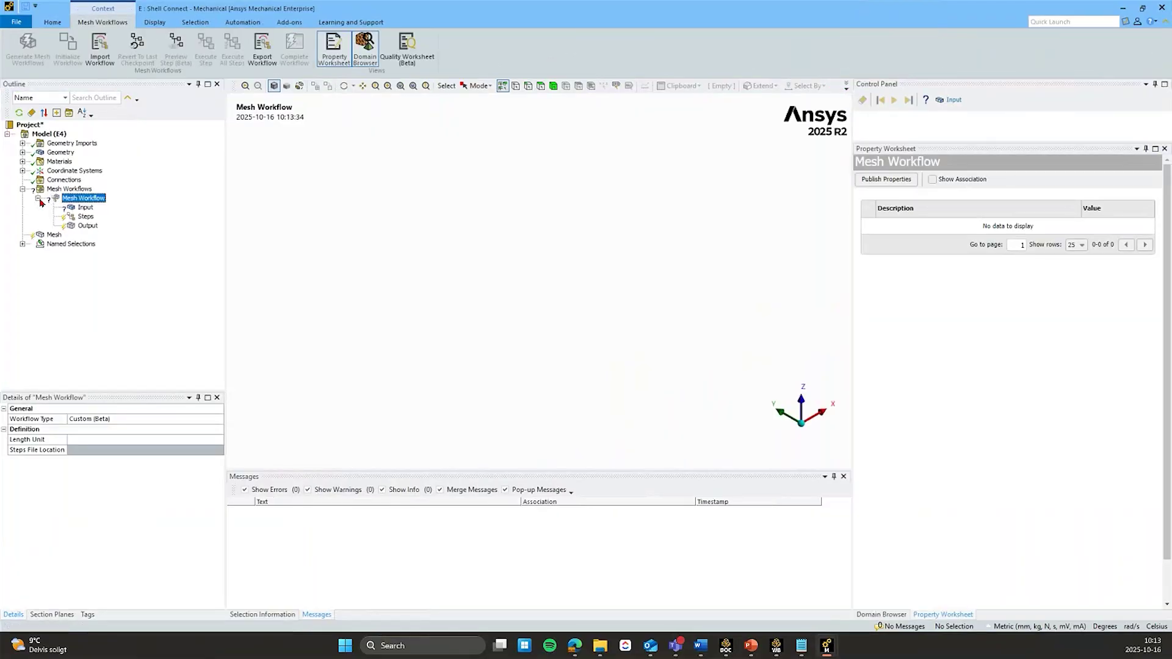
pyautogui.click(41, 202)
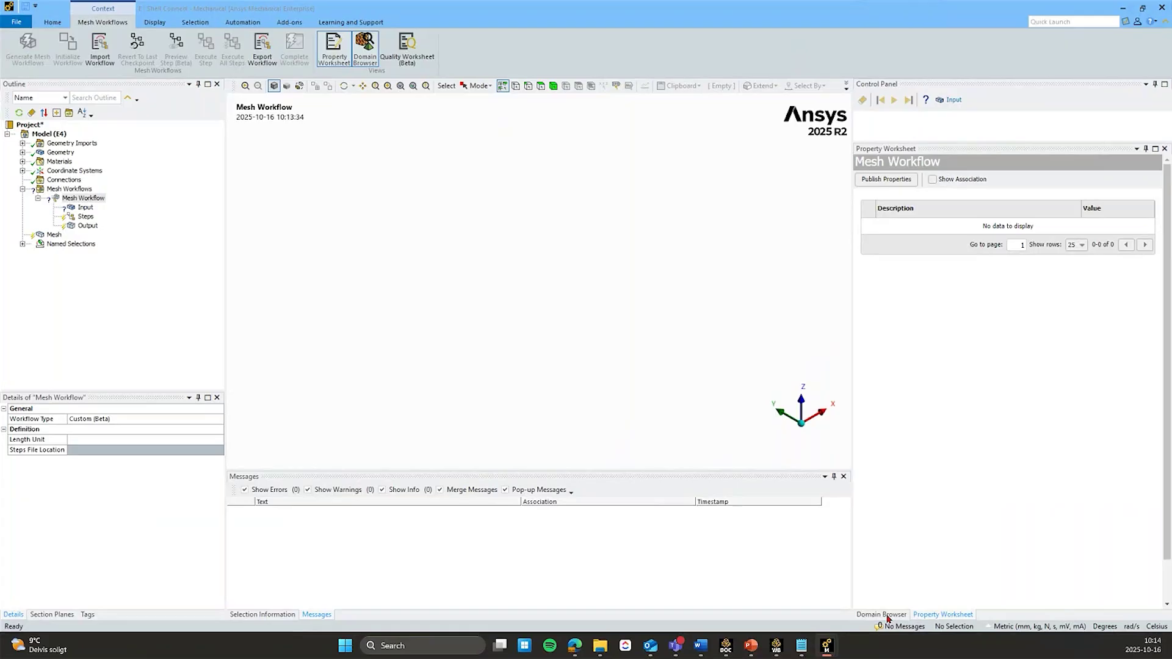
# Browse the workflow's Parts, Zones and Labels in the Domain Browser, ending on HolesToFill
pyautogui.click(876, 616)
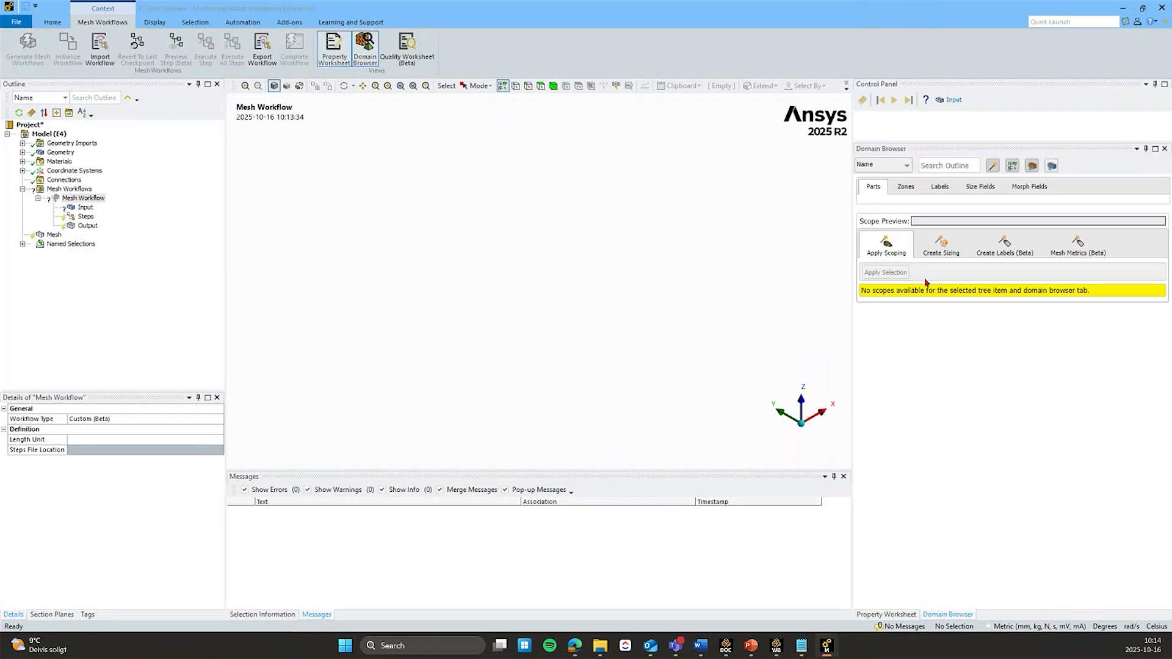
pyautogui.click(913, 148)
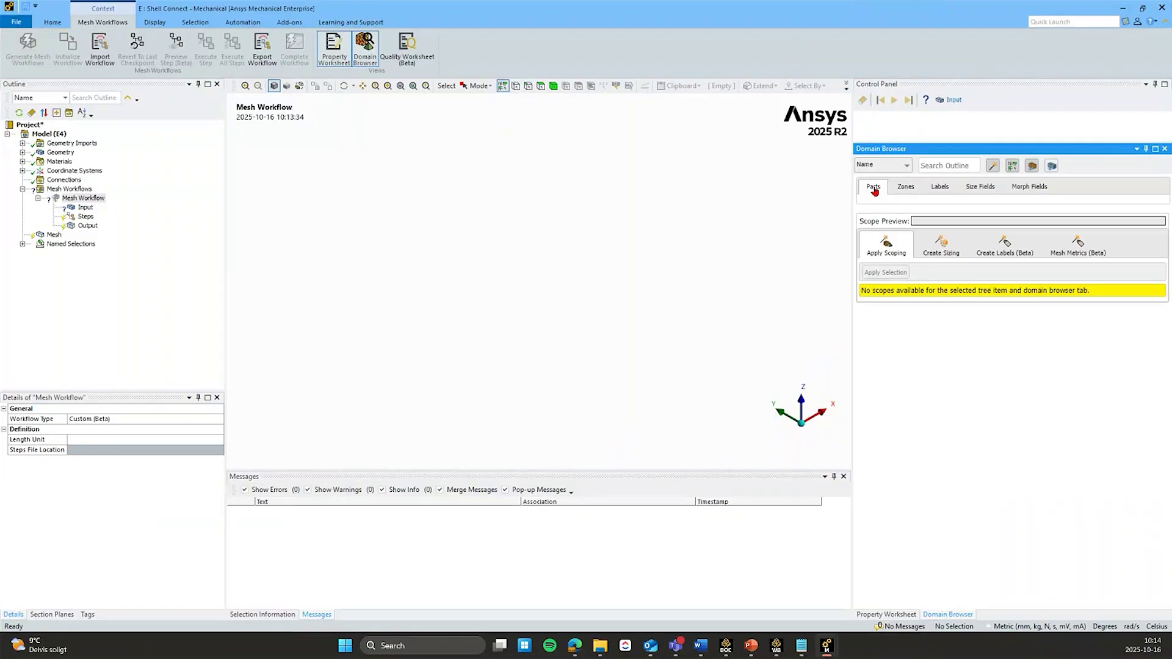
pyautogui.click(940, 187)
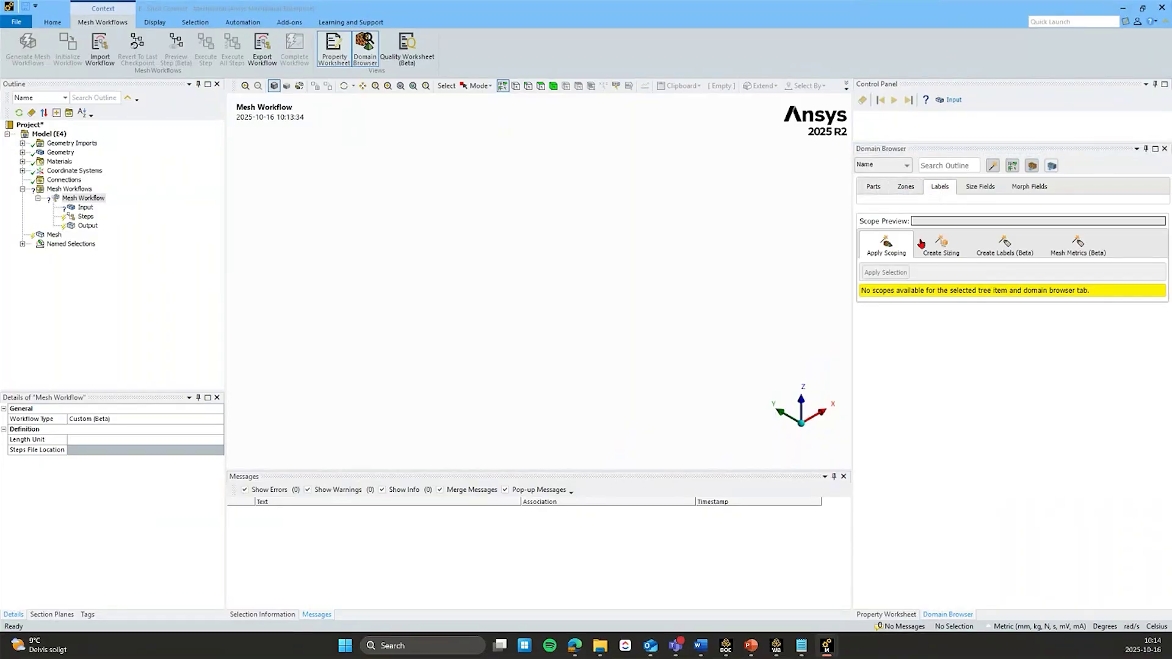
pyautogui.click(872, 193)
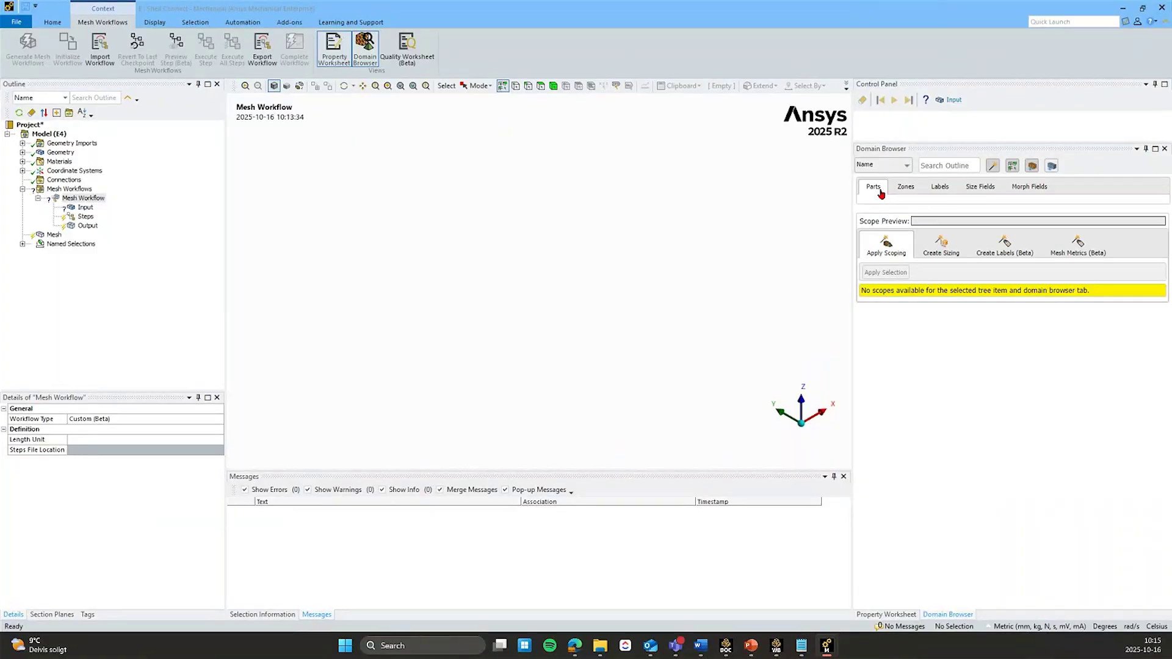
pyautogui.click(907, 188)
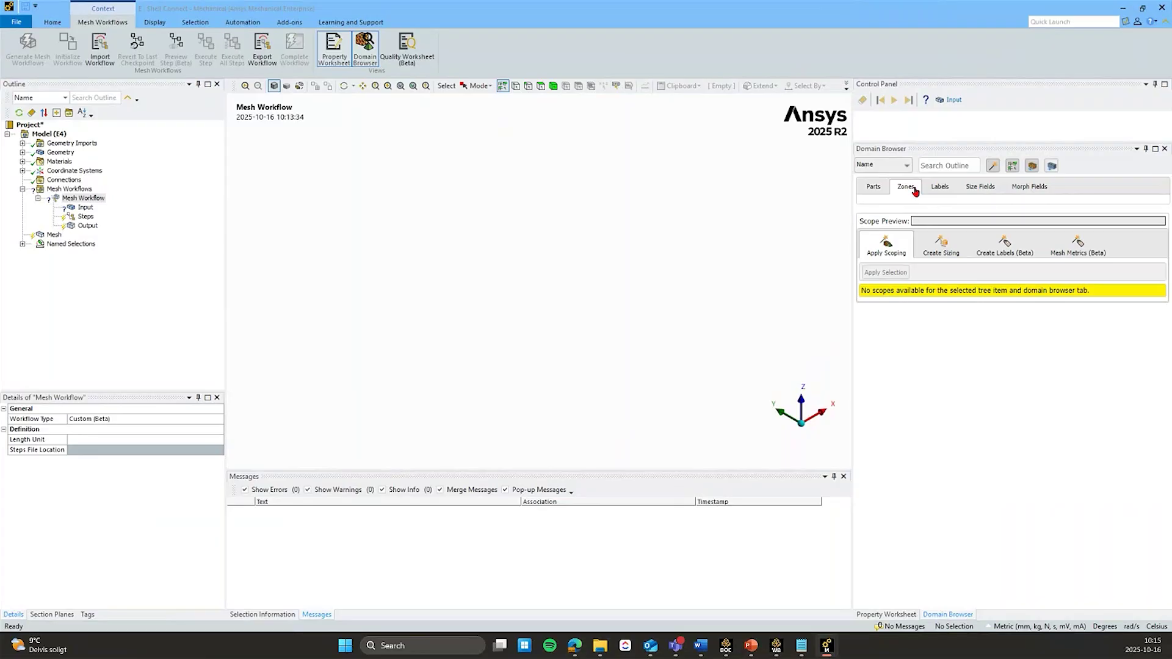
pyautogui.click(935, 190)
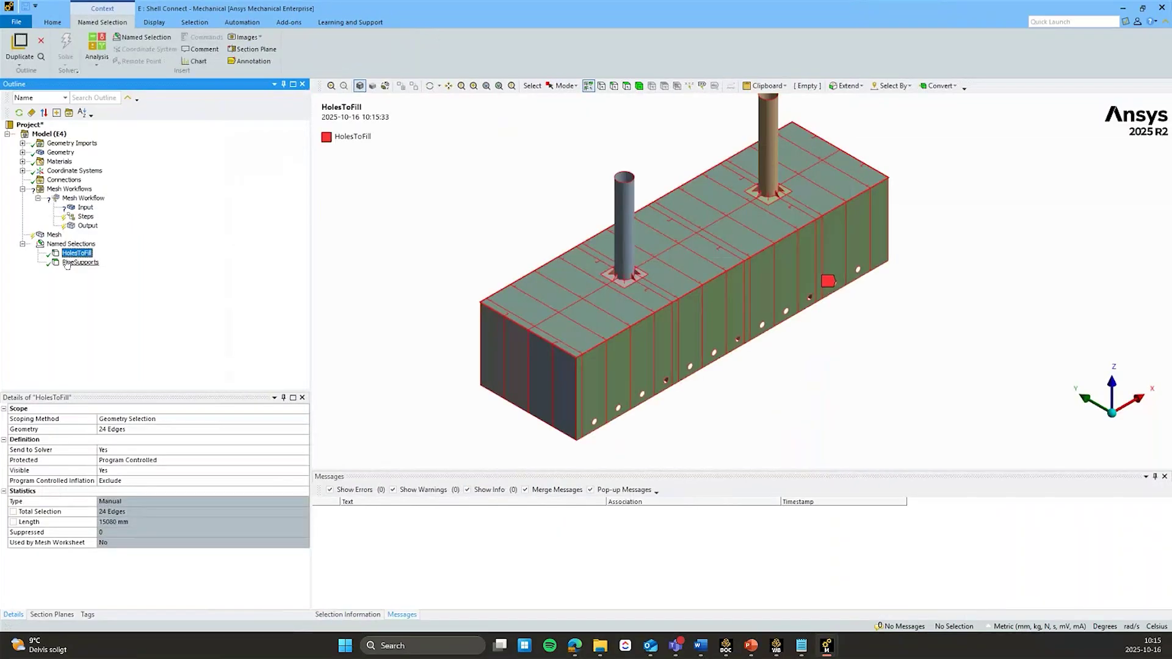
# Highlight and inspect the 24 HolesToFill edges on the tank, then clear the selection
pyautogui.click(119, 431)
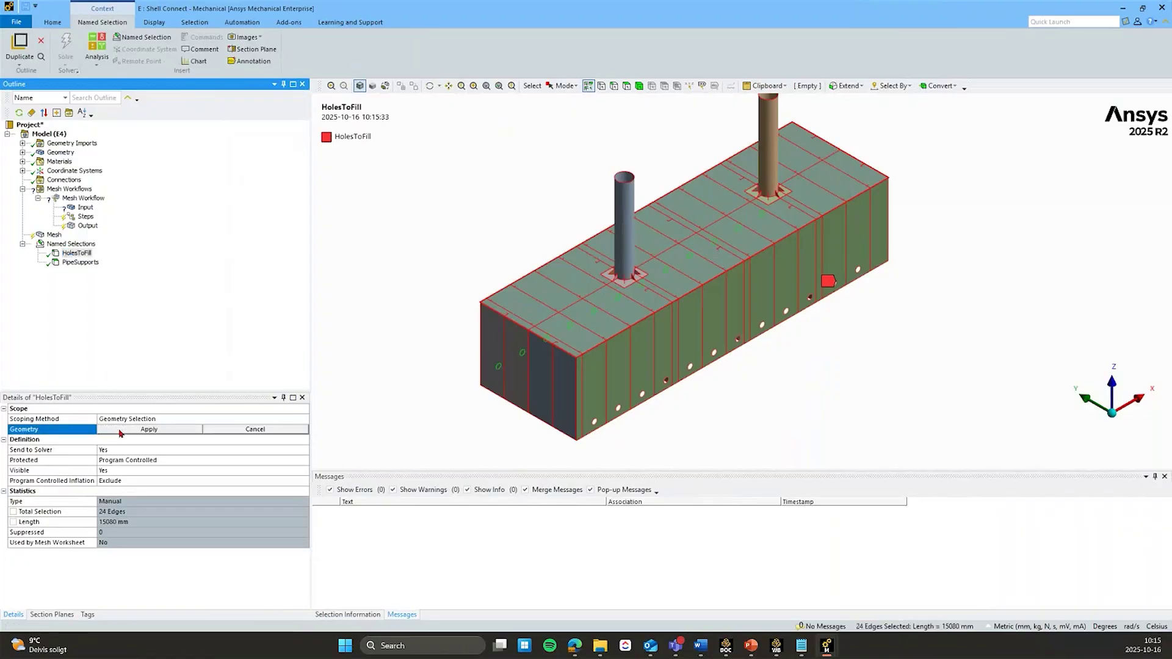
pyautogui.moveTo(602, 346); pyautogui.dragTo(662, 295, button='middle')
pyautogui.keyDown('ctrl'); pyautogui.moveTo(610, 324); pyautogui.dragTo(611, 348, button='middle'); pyautogui.keyUp('ctrl')
pyautogui.click(690, 357)
pyautogui.click(397, 342)
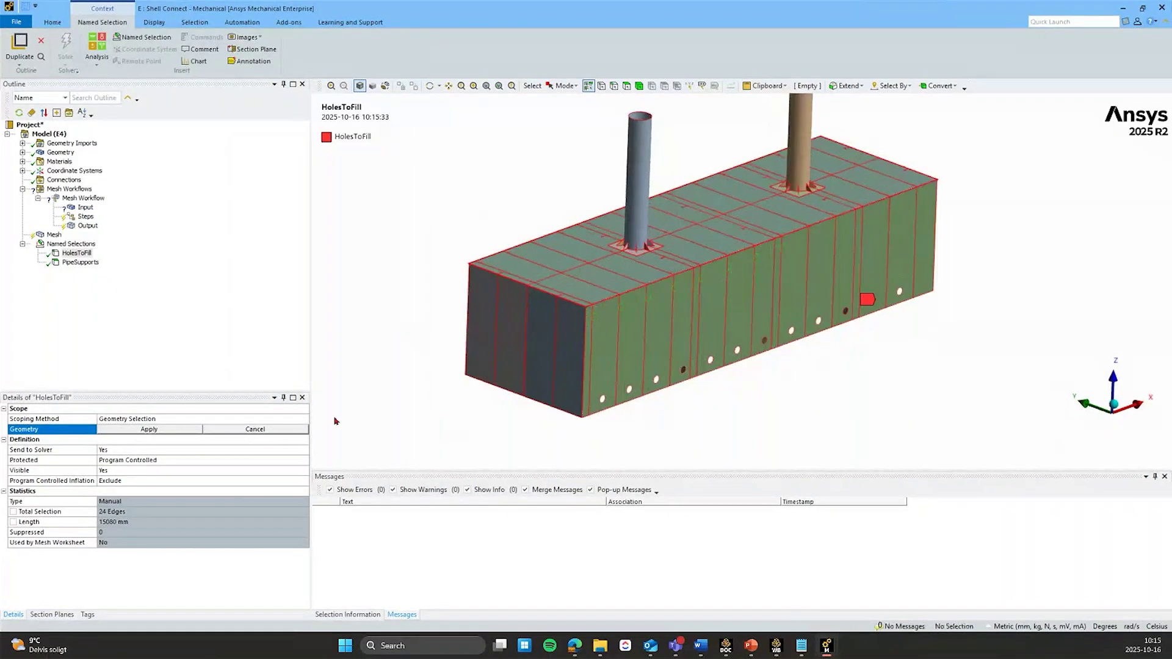
# Highlight the 16 PipeSupports faces, then select the workflow's Input node
pyautogui.click(90, 263)
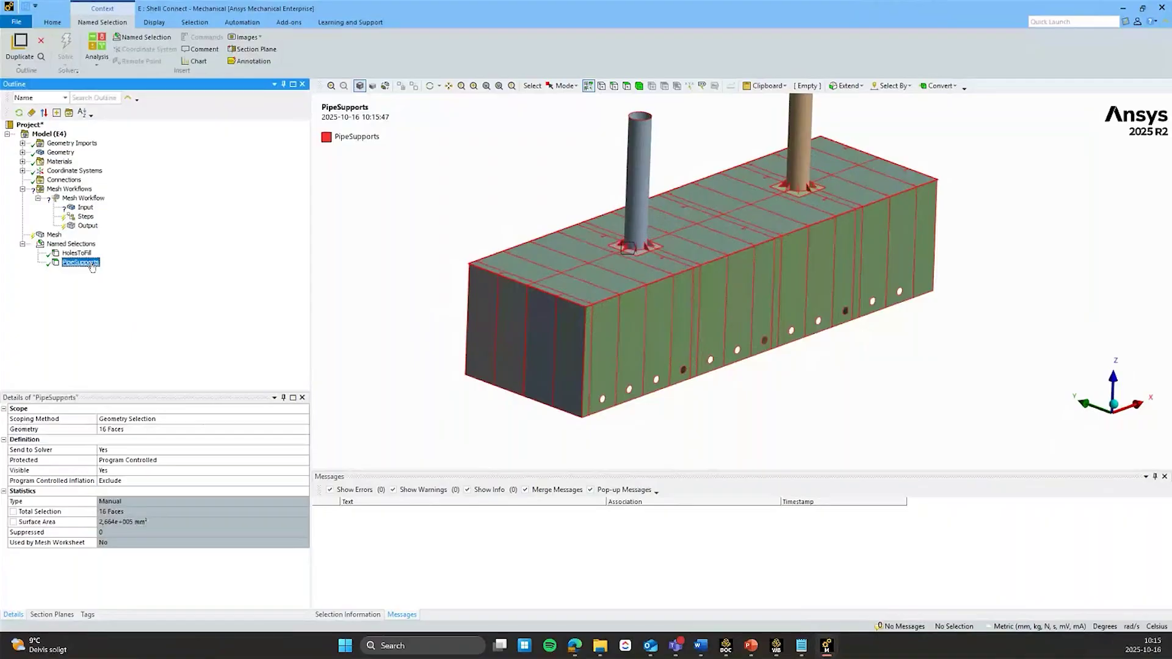
pyautogui.click(122, 430)
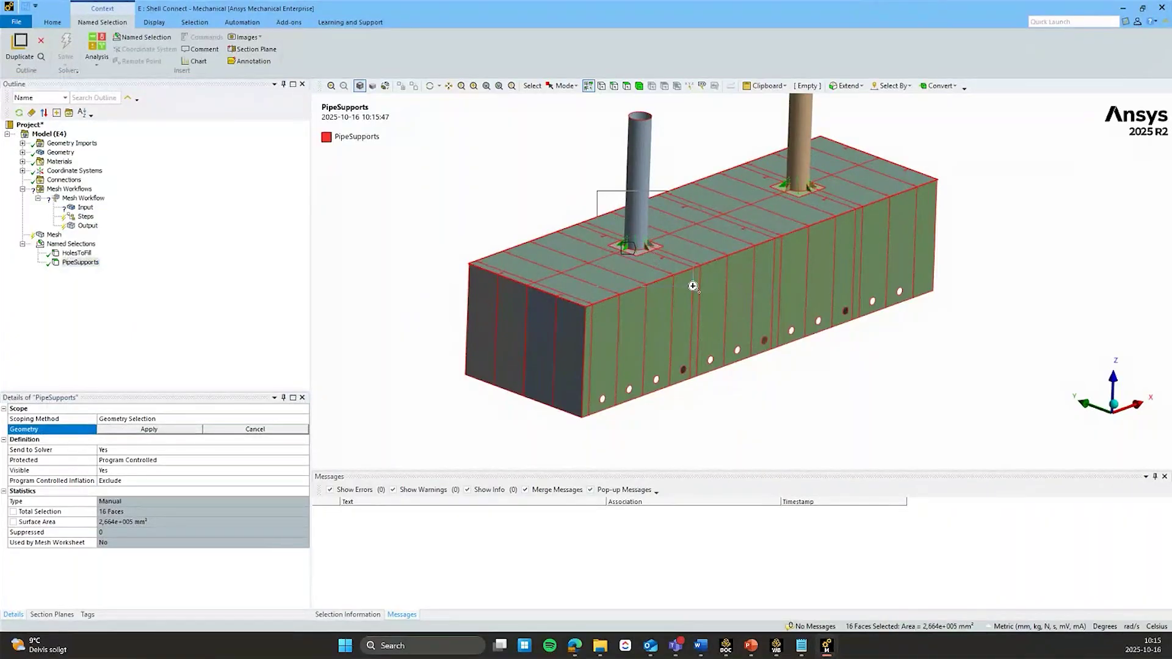
pyautogui.scroll(5, 693, 287)
pyautogui.scroll(-5, 693, 286)
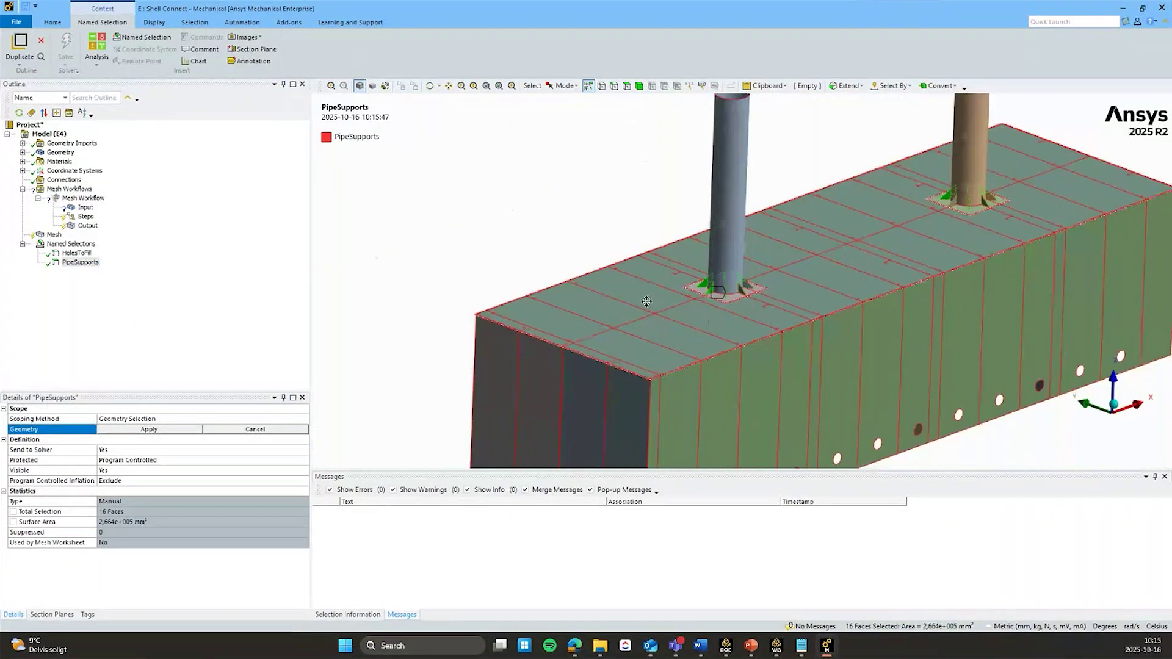
pyautogui.scroll(1, 577, 290)
pyautogui.scroll(-1, 574, 290)
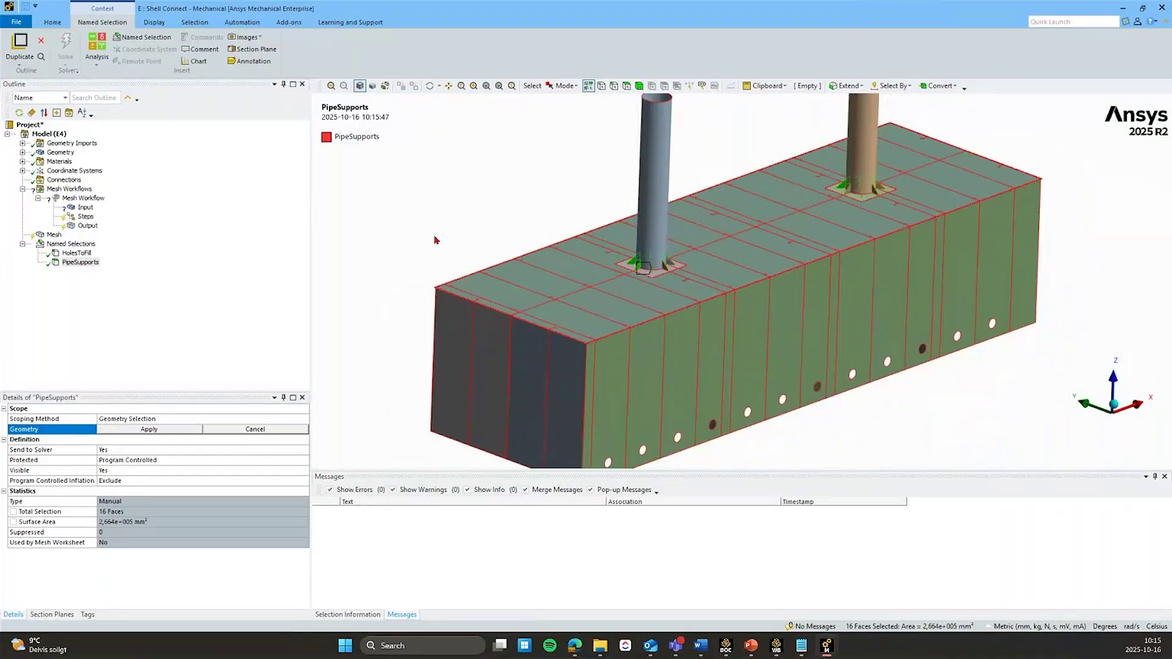
pyautogui.click(428, 235)
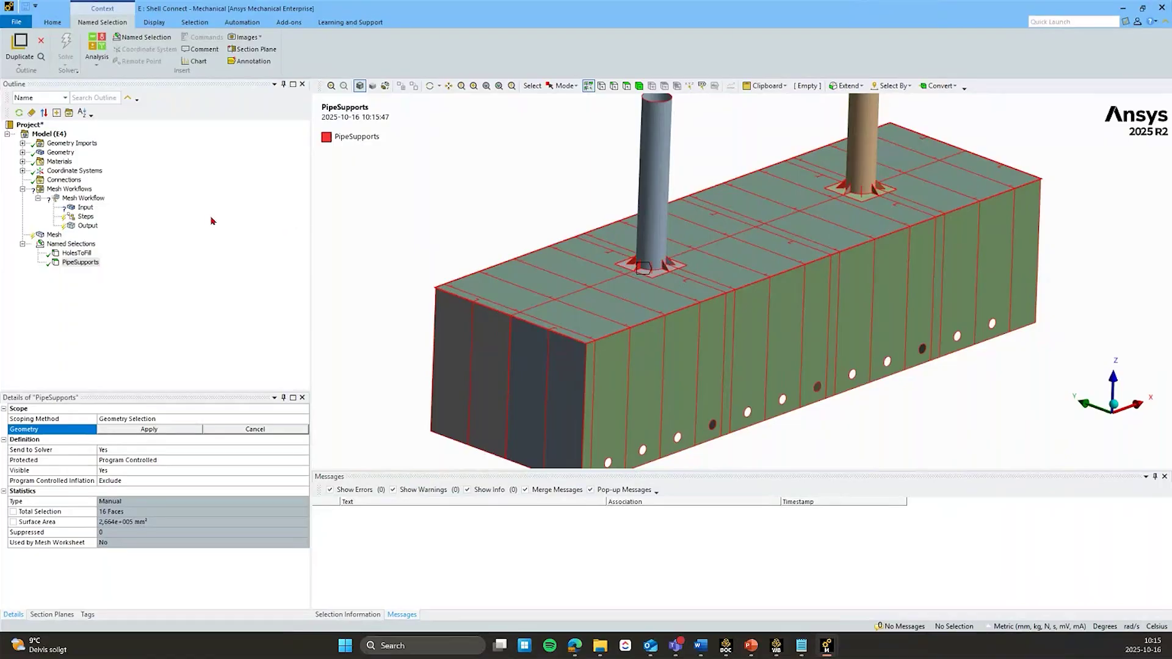
pyautogui.click(84, 208)
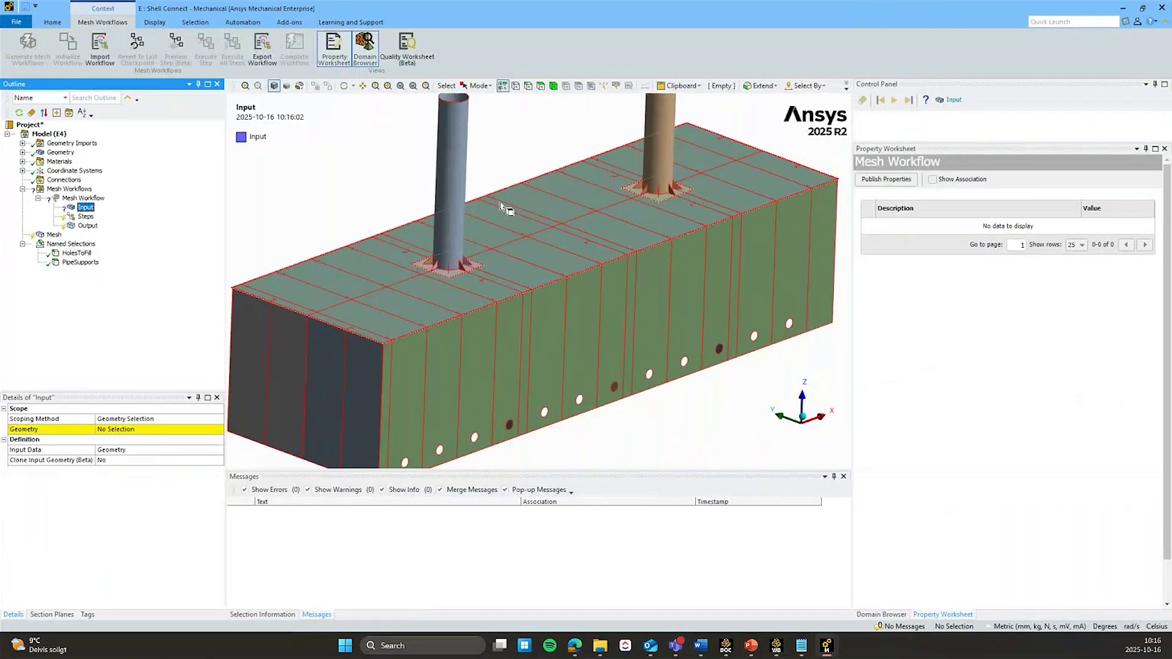
# Assign all 109 bodies as the workflow Input geometry and initialize the workflow
pyautogui.scroll(-2, 506, 209)
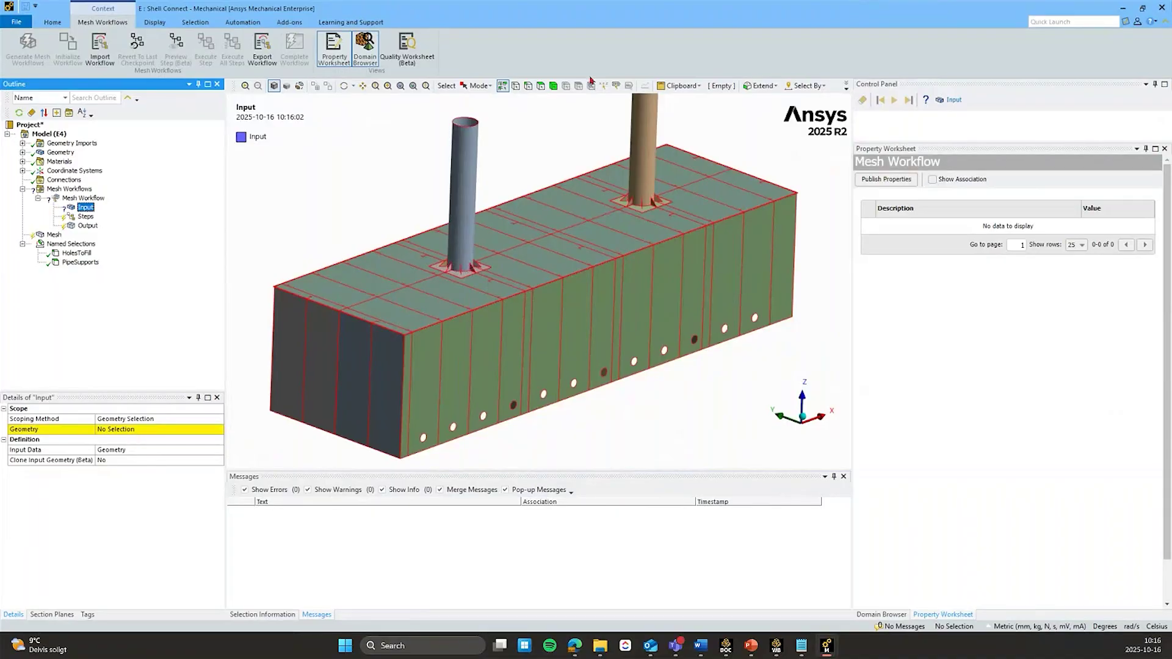
pyautogui.hotkey('ctrl', 'b')
pyautogui.click(434, 292)
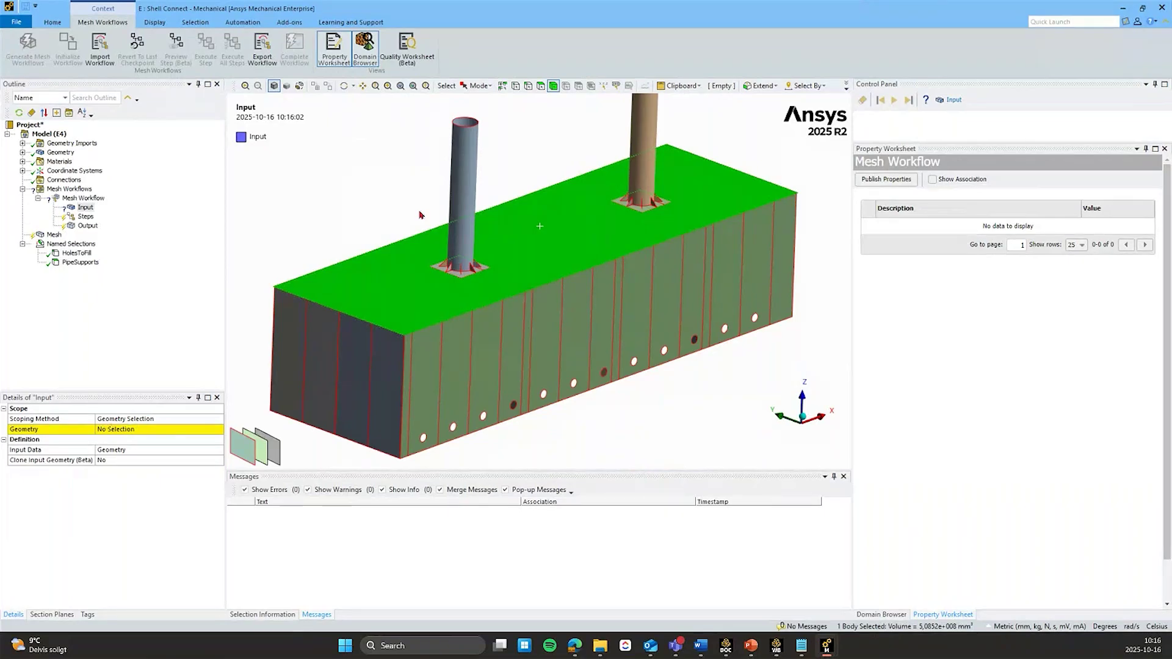
pyautogui.hotkey('ctrl', 'a')
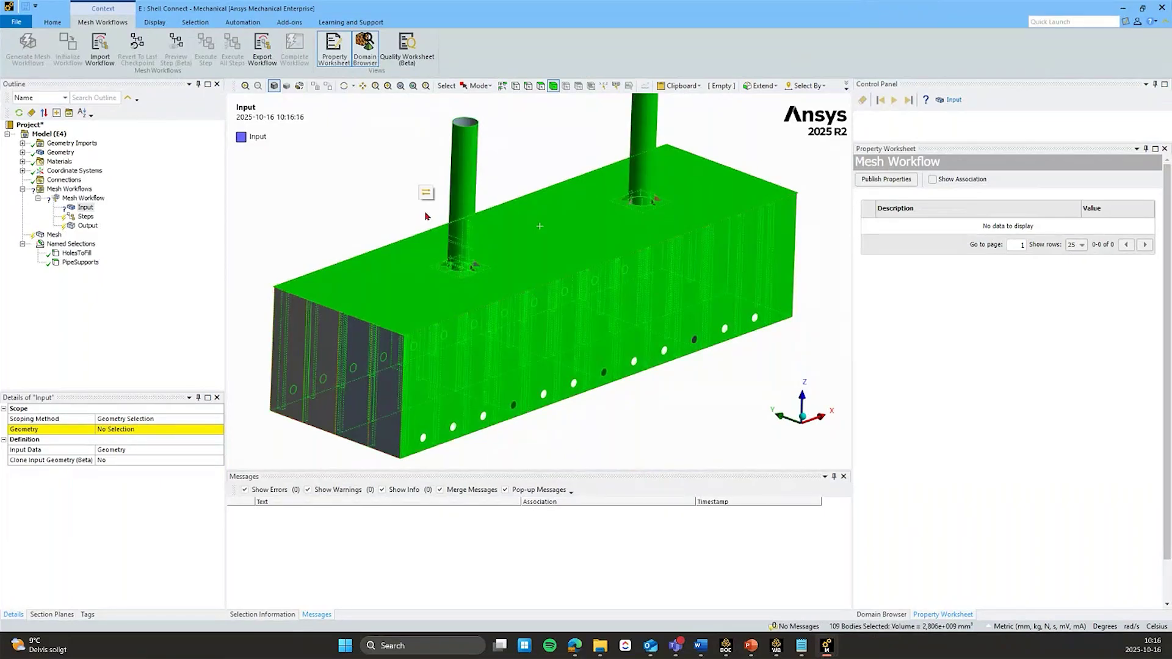
pyautogui.click(117, 430)
pyautogui.click(127, 430)
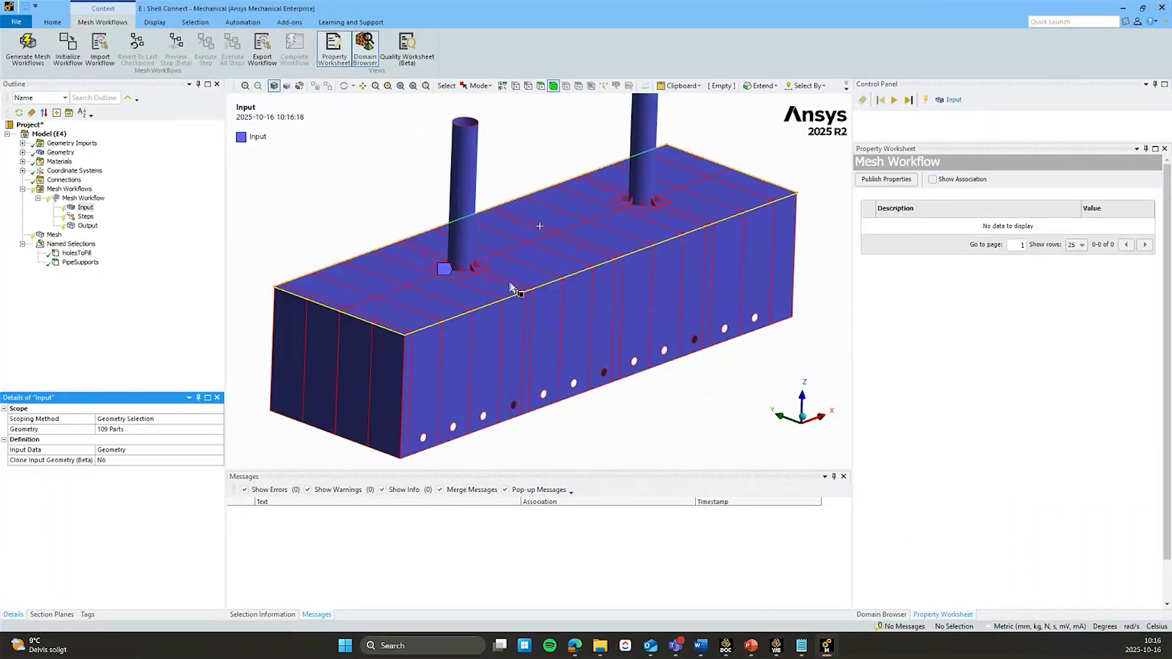
pyautogui.rightClick(86, 209)
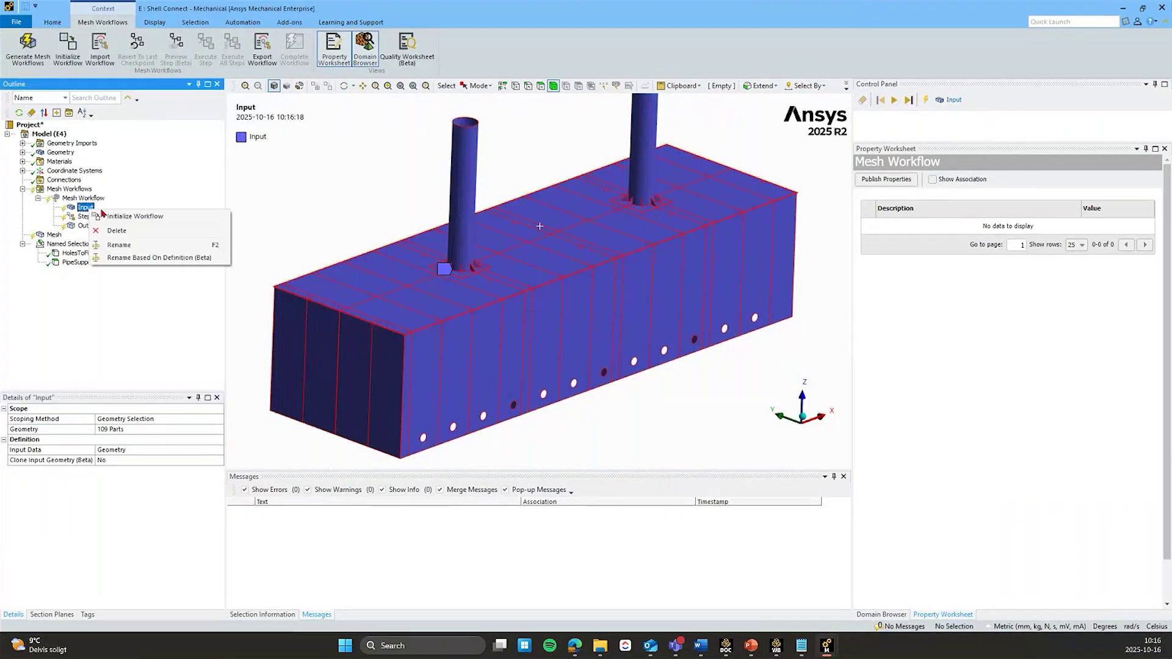
pyautogui.click(116, 216)
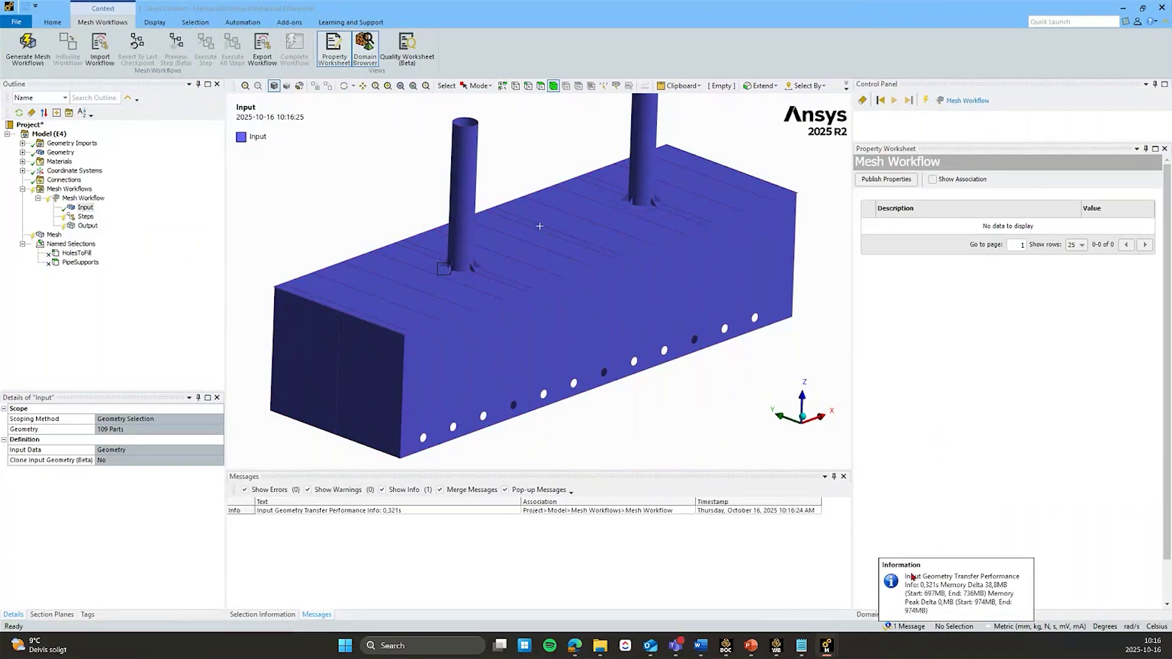
# Dismiss the transfer message, review zones and labels in the Domain Browser, then select Steps
pyautogui.click(912, 571)
pyautogui.click(888, 615)
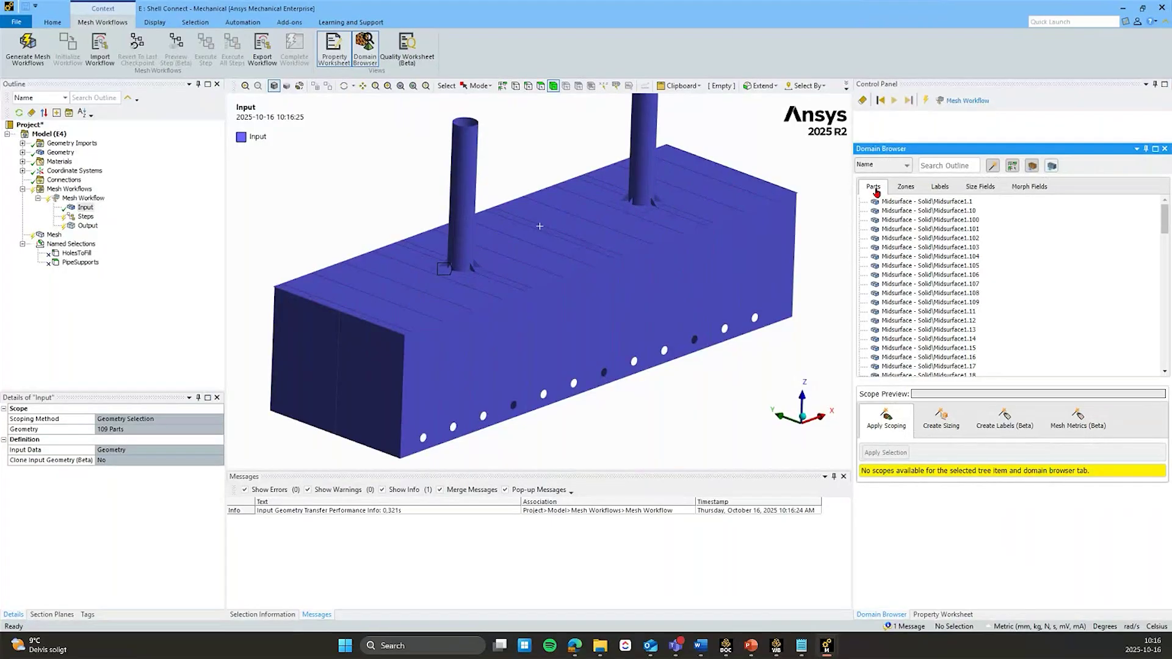
pyautogui.scroll(-20, 916, 244)
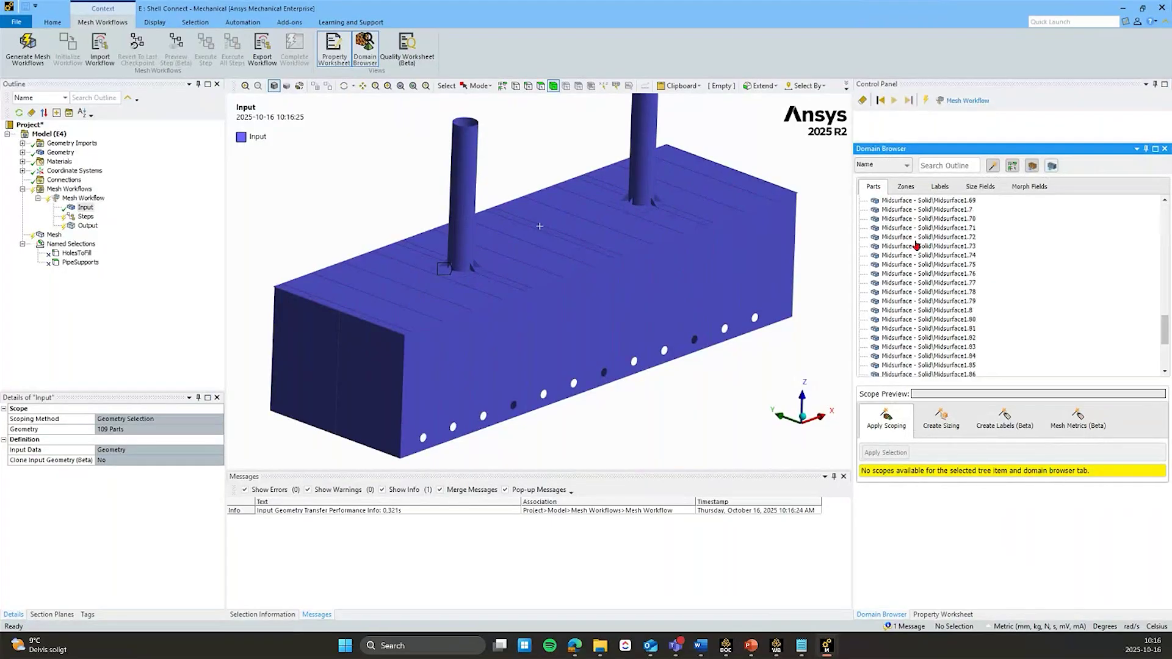
pyautogui.scroll(20, 916, 245)
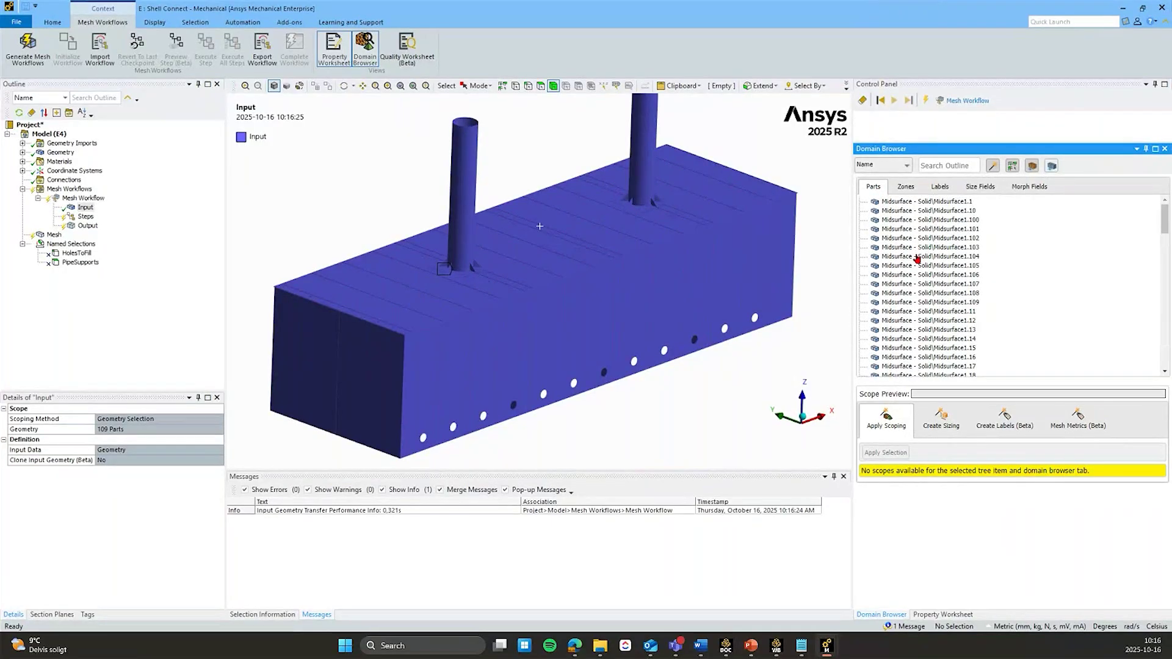
pyautogui.click(904, 189)
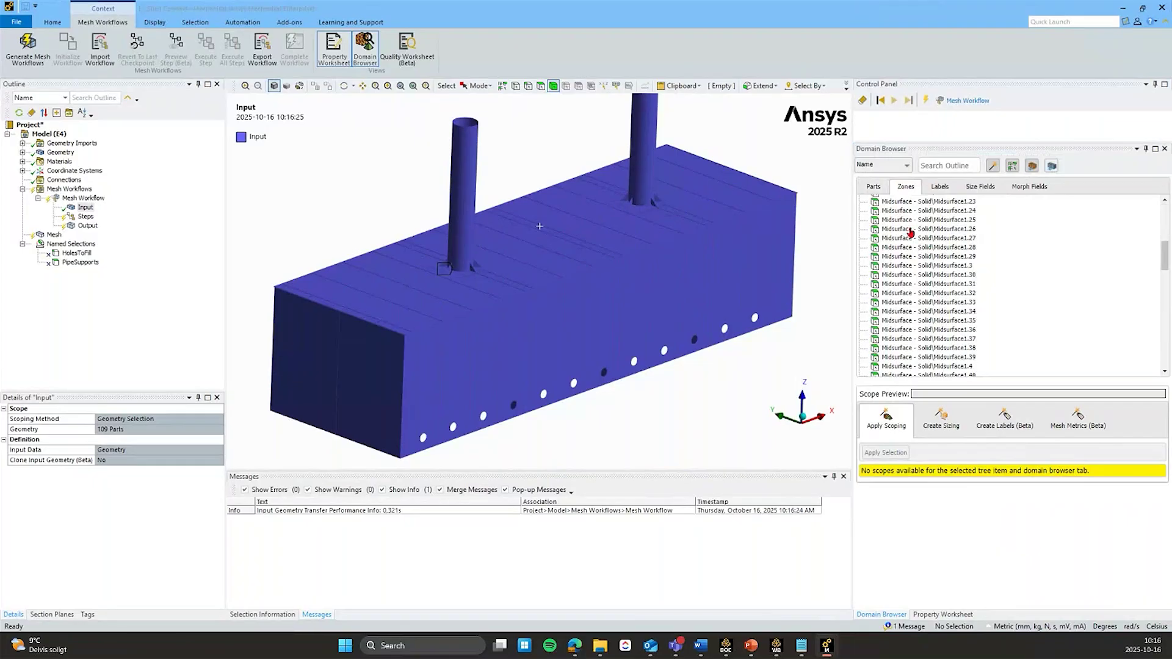
pyautogui.click(941, 186)
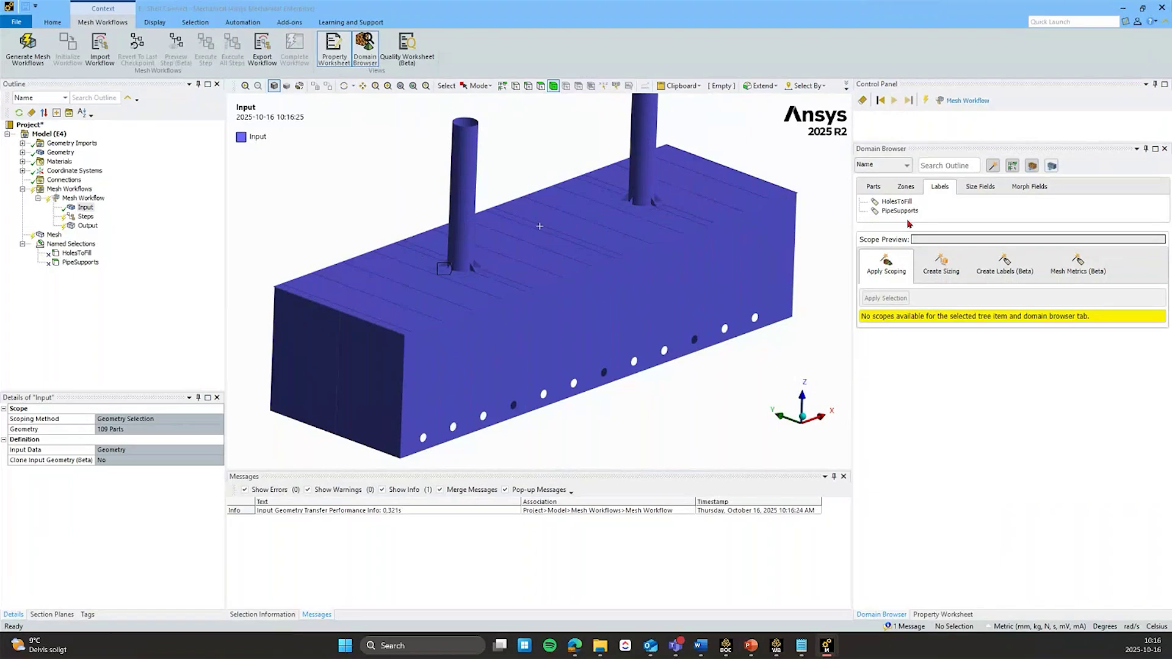
pyautogui.press('Down')
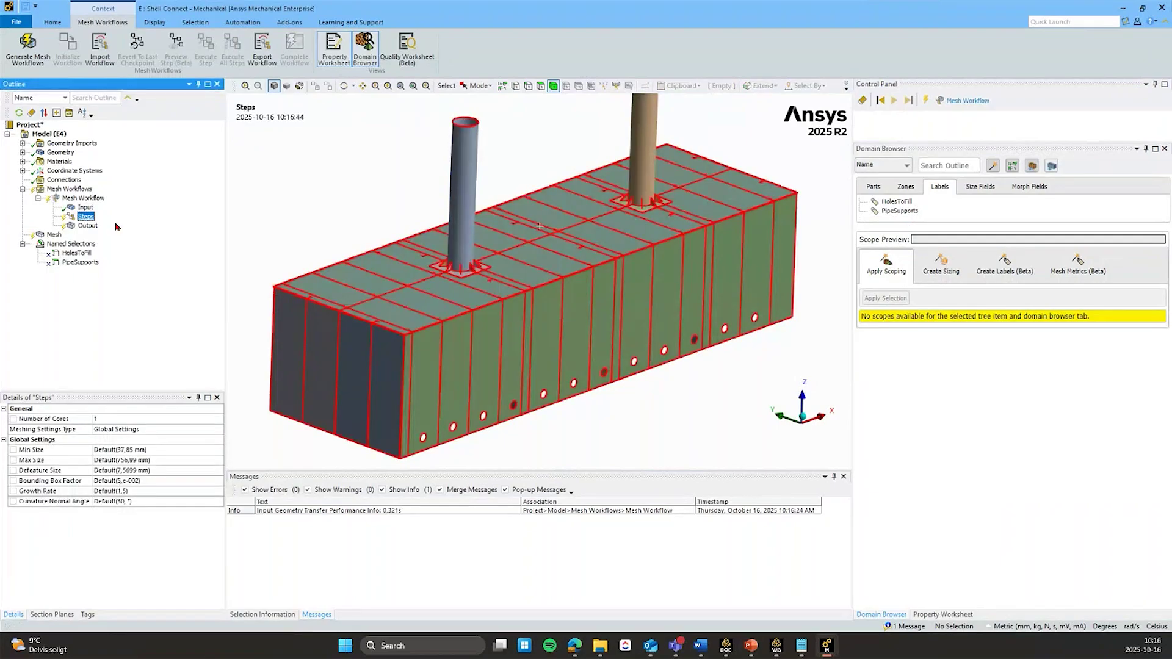
# Preview the faces of the PipeSupports label in the Domain Browser
pyautogui.click(898, 211)
pyautogui.scroll(5, 519, 299)
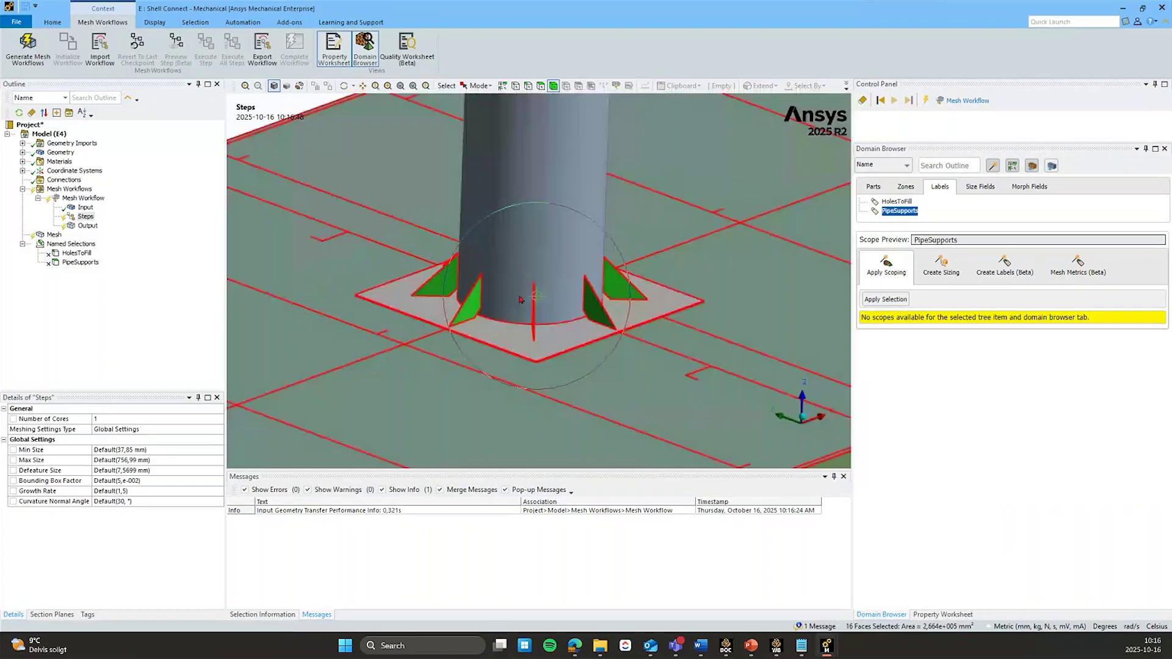
pyautogui.scroll(-5, 541, 292)
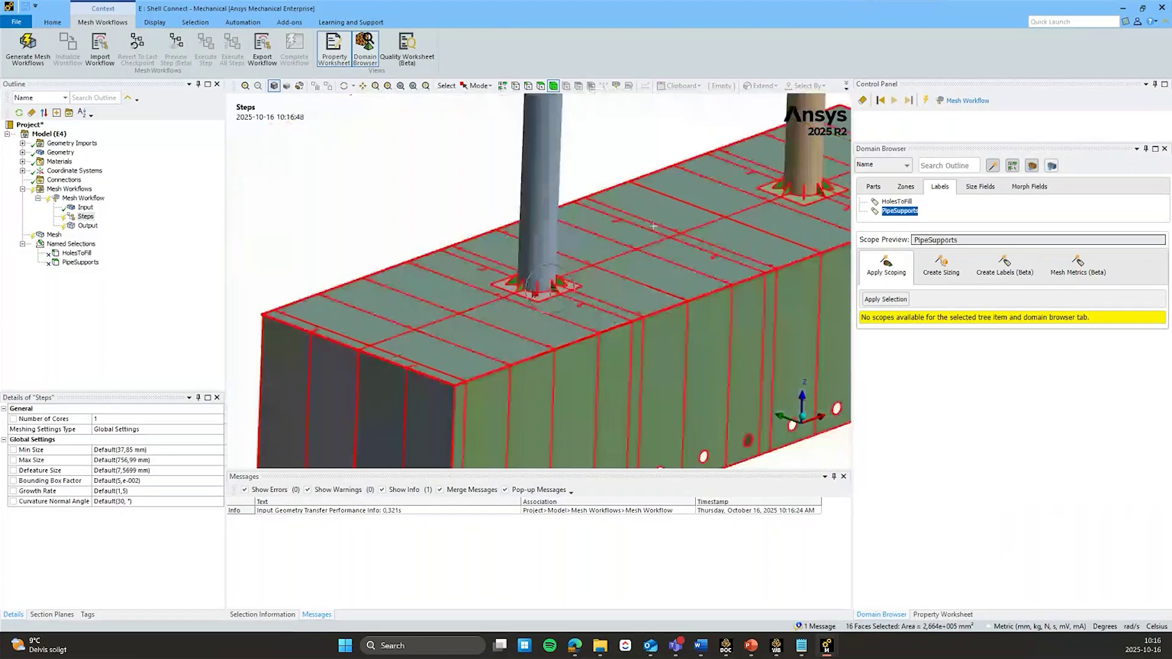
pyautogui.scroll(-2, 562, 274)
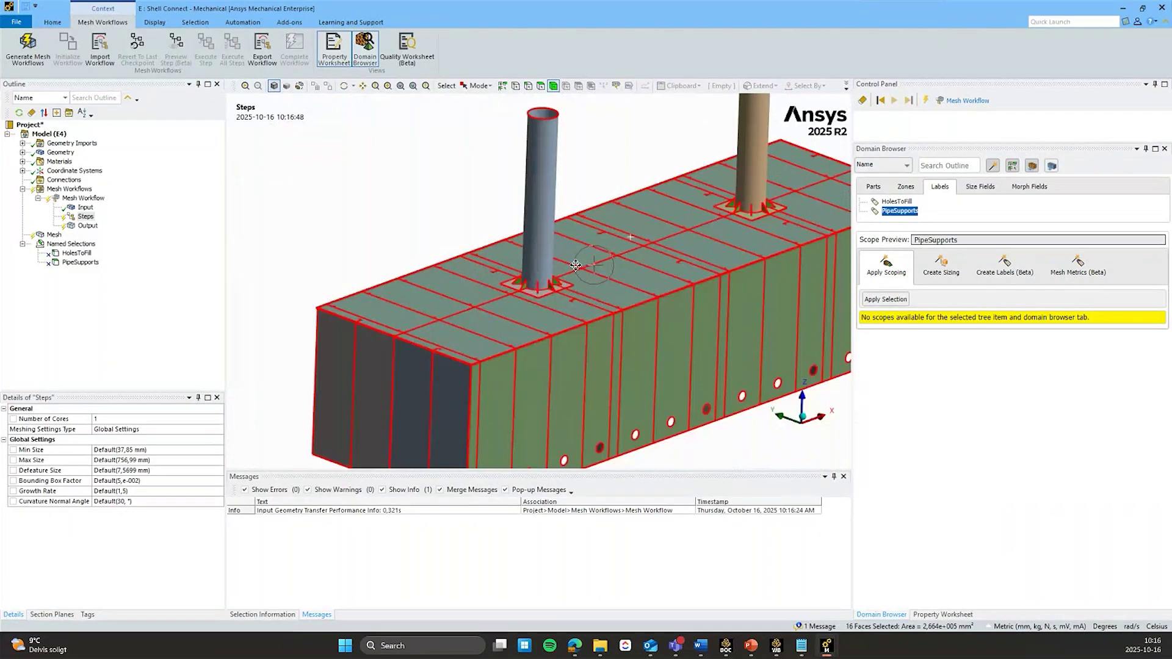
pyautogui.scroll(-2, 575, 265)
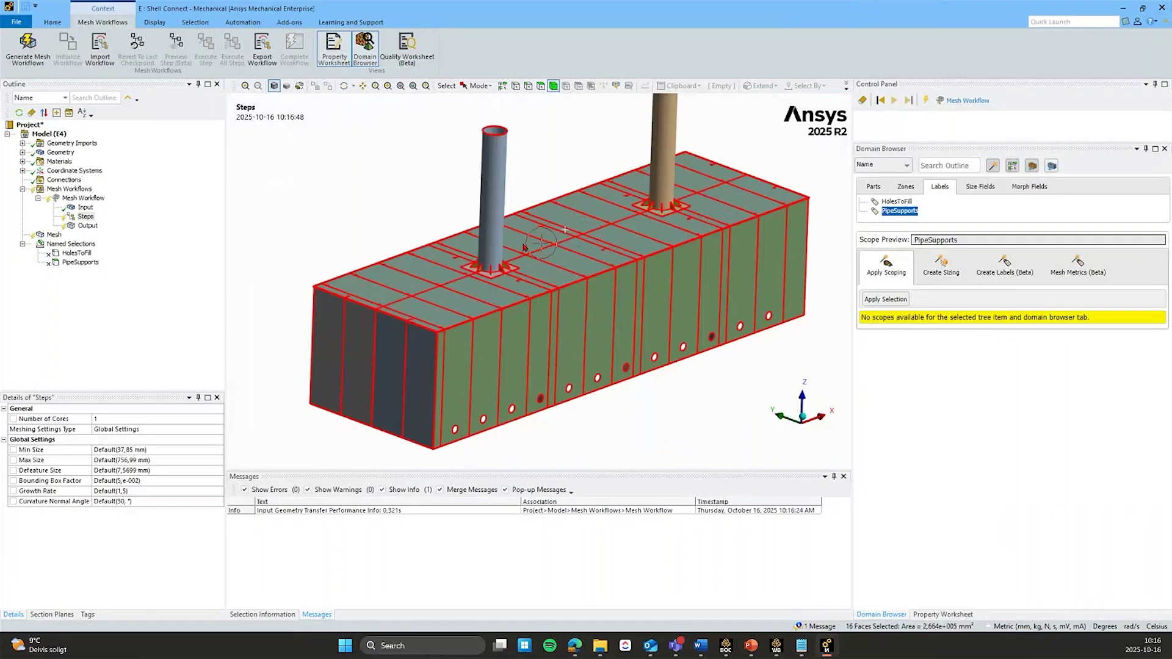
# Enter 100 mm as the global Max Size in the workflow Steps details
pyautogui.click(91, 219)
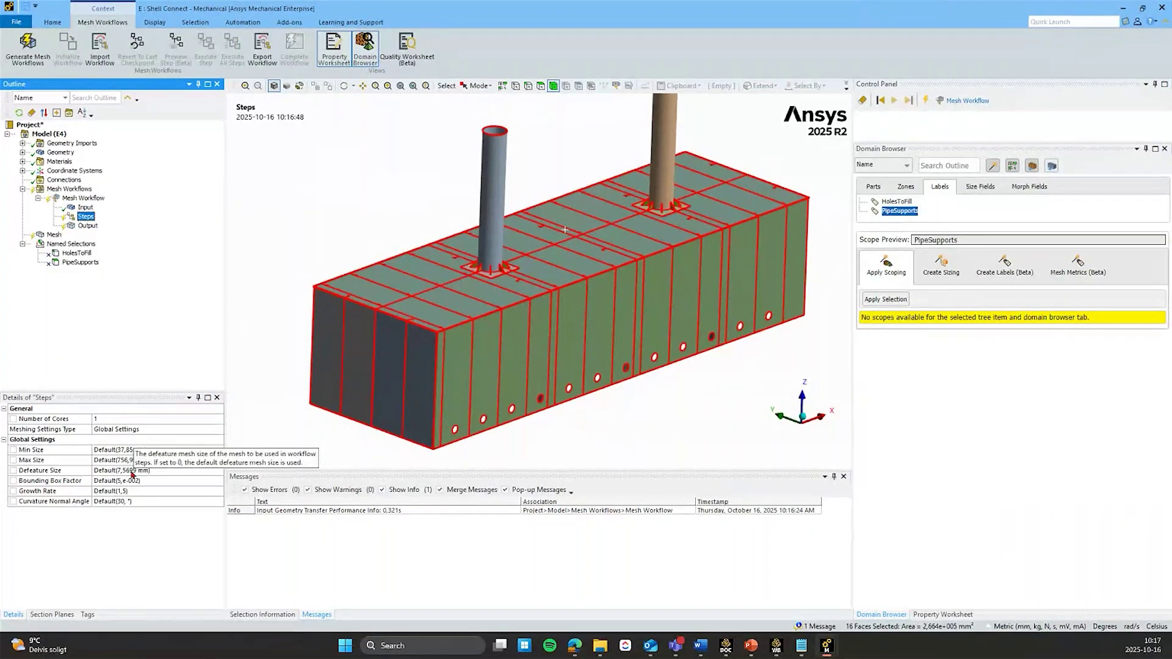
pyautogui.click(118, 460)
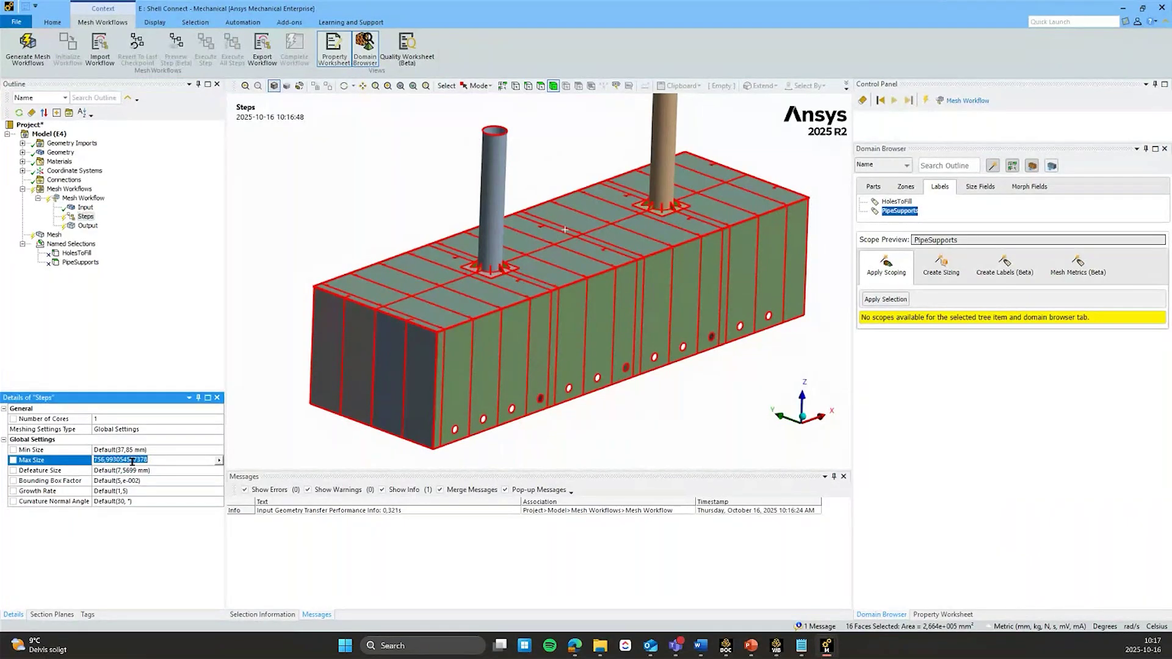
pyautogui.write('100')
pyautogui.press('Return')
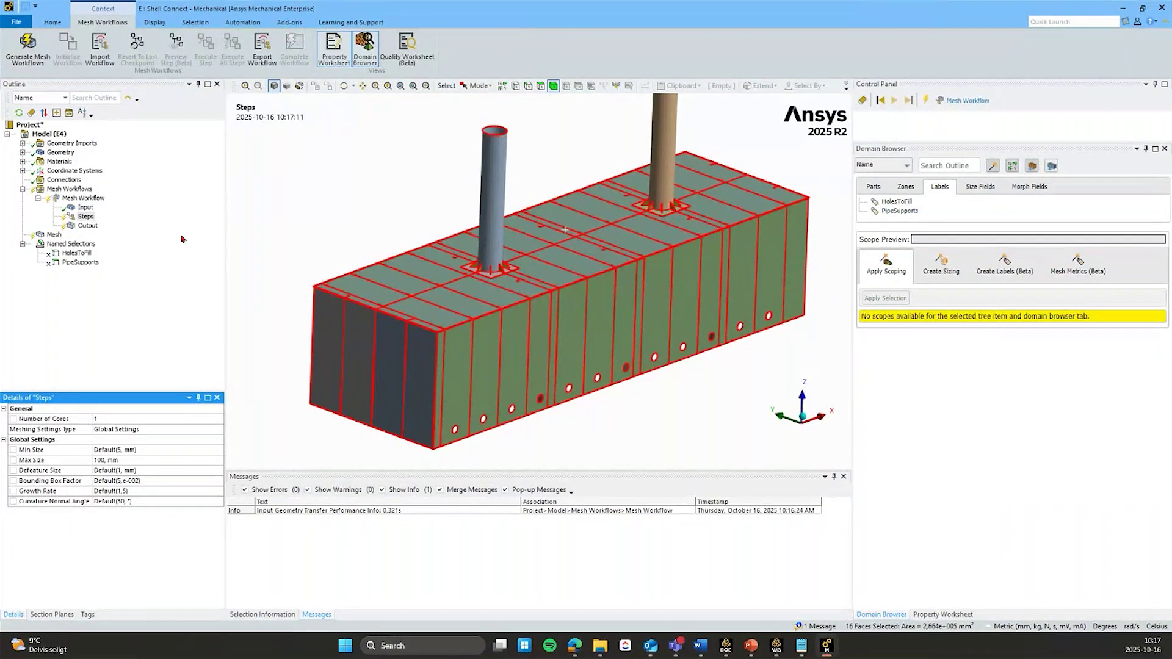
# Insert a Fill Holes step under Topology Operations and select its Hole Filling control
pyautogui.rightClick(85, 217)
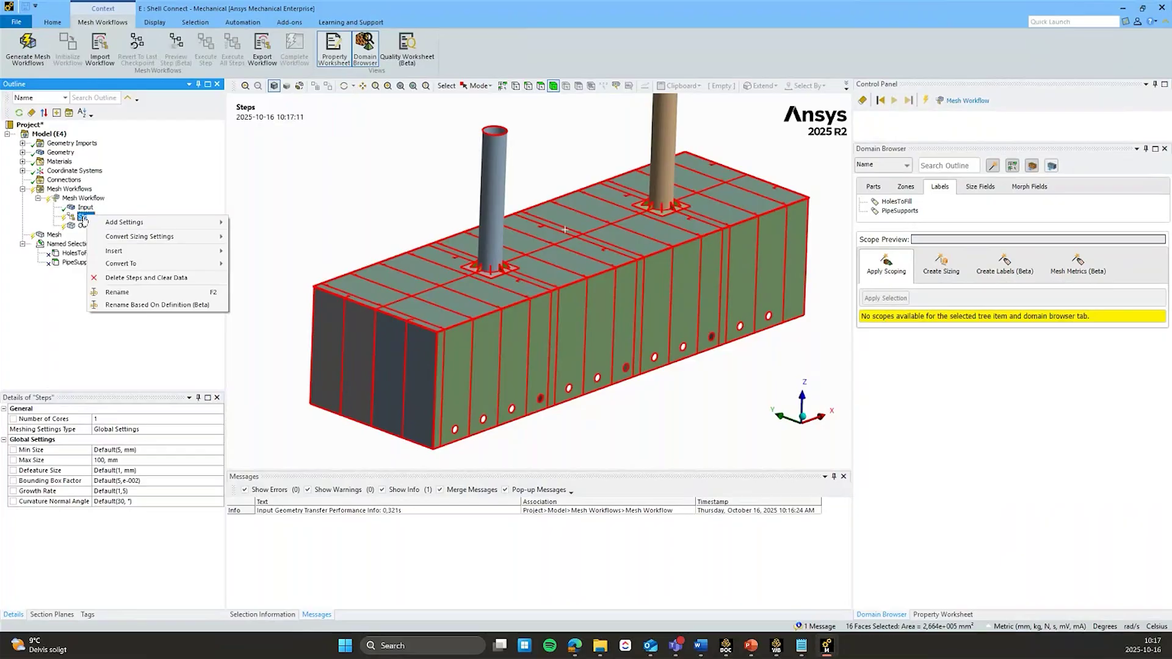
pyautogui.click(146, 253)
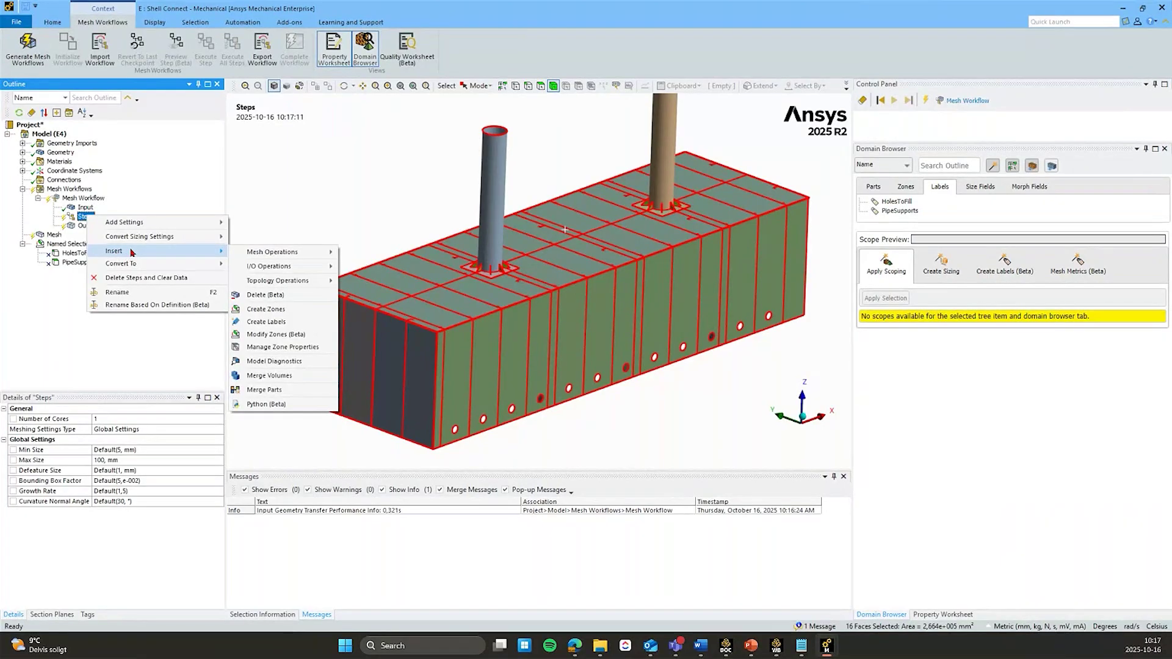
pyautogui.click(309, 256)
pyautogui.moveTo(312, 278)
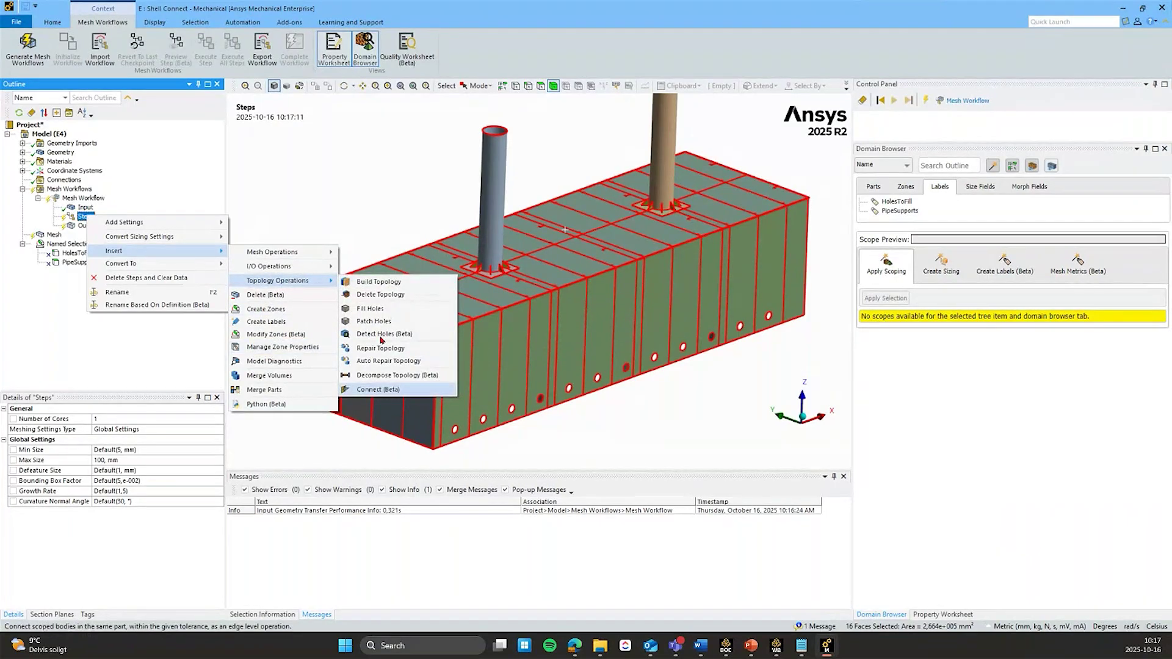
pyautogui.click(391, 312)
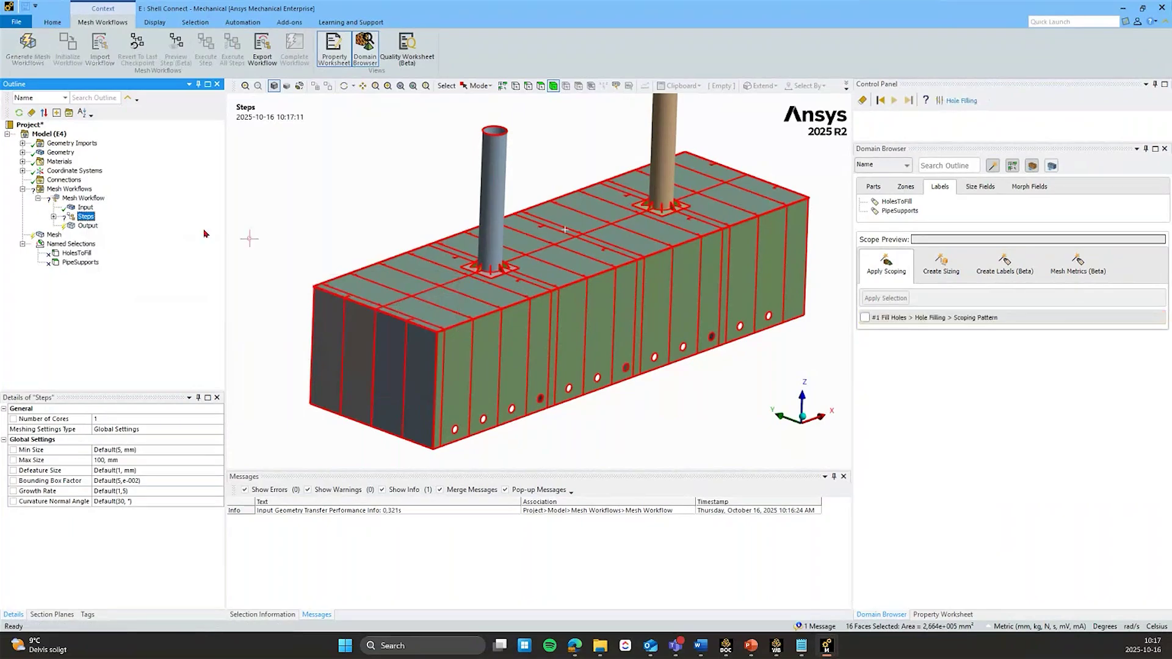
pyautogui.click(71, 226)
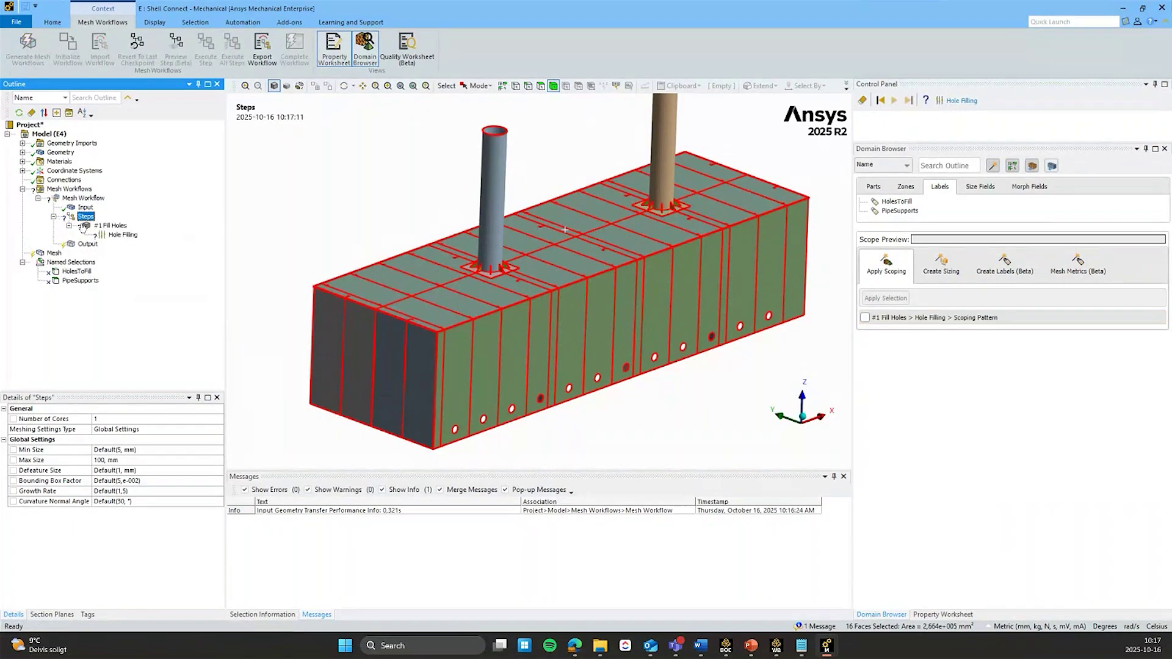
pyautogui.click(119, 235)
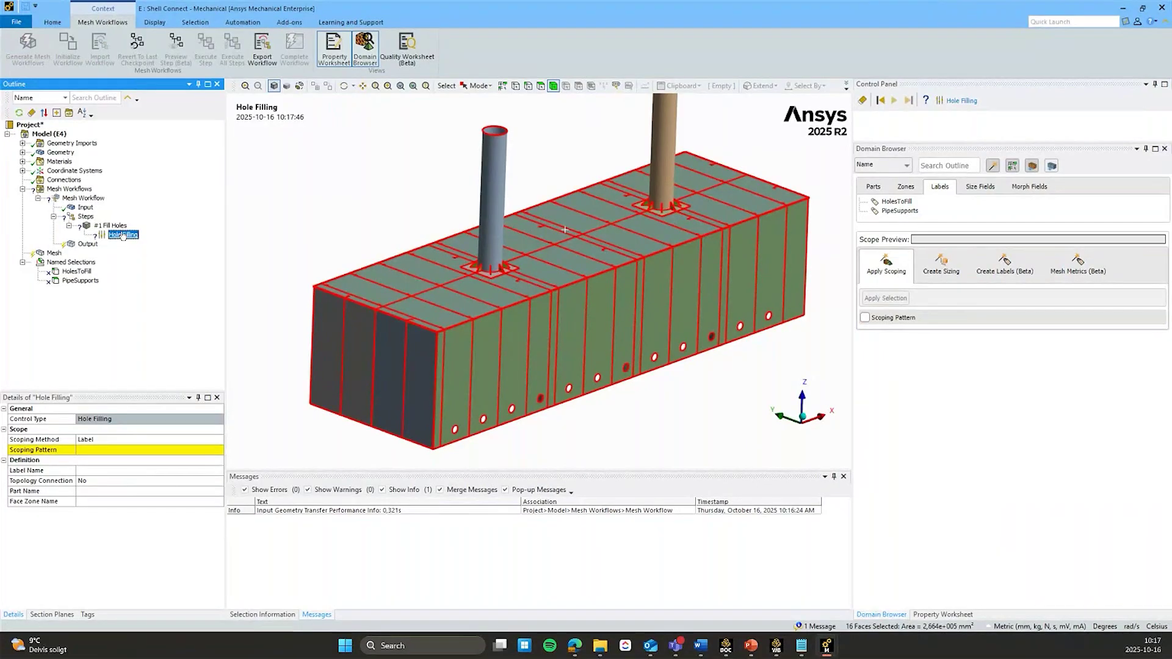
# Inspect a hole edge on the tank wall, clear it, and edit the Hole Filling Scoping Pattern field
pyautogui.click(102, 450)
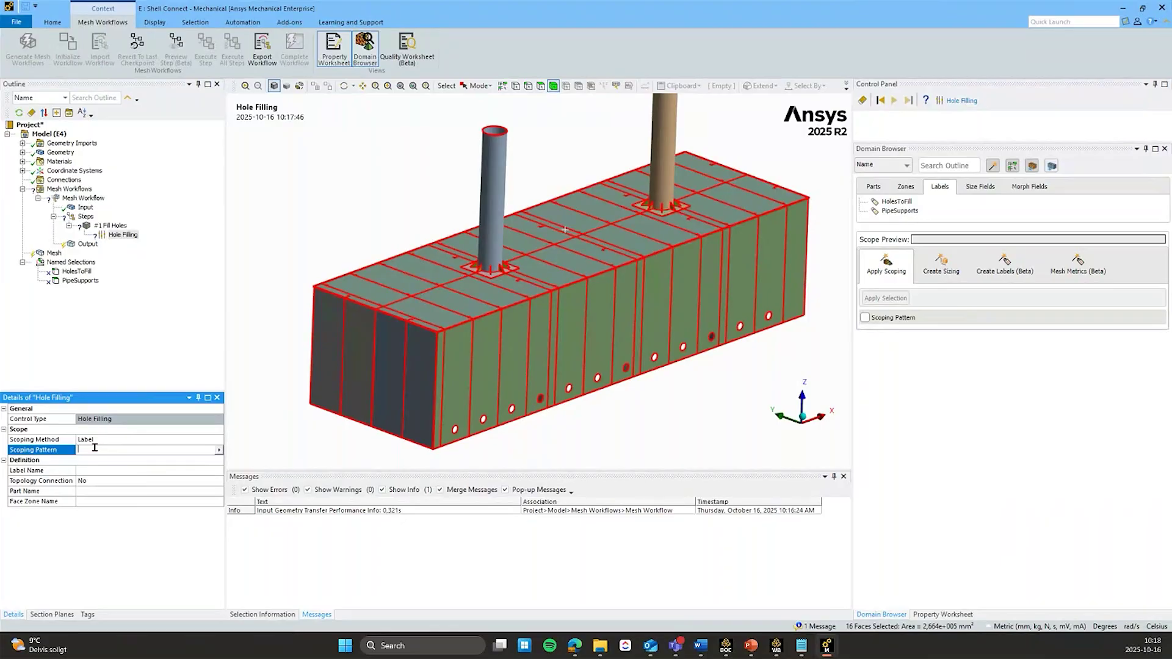
pyautogui.scroll(5, 702, 342)
pyautogui.click(528, 343)
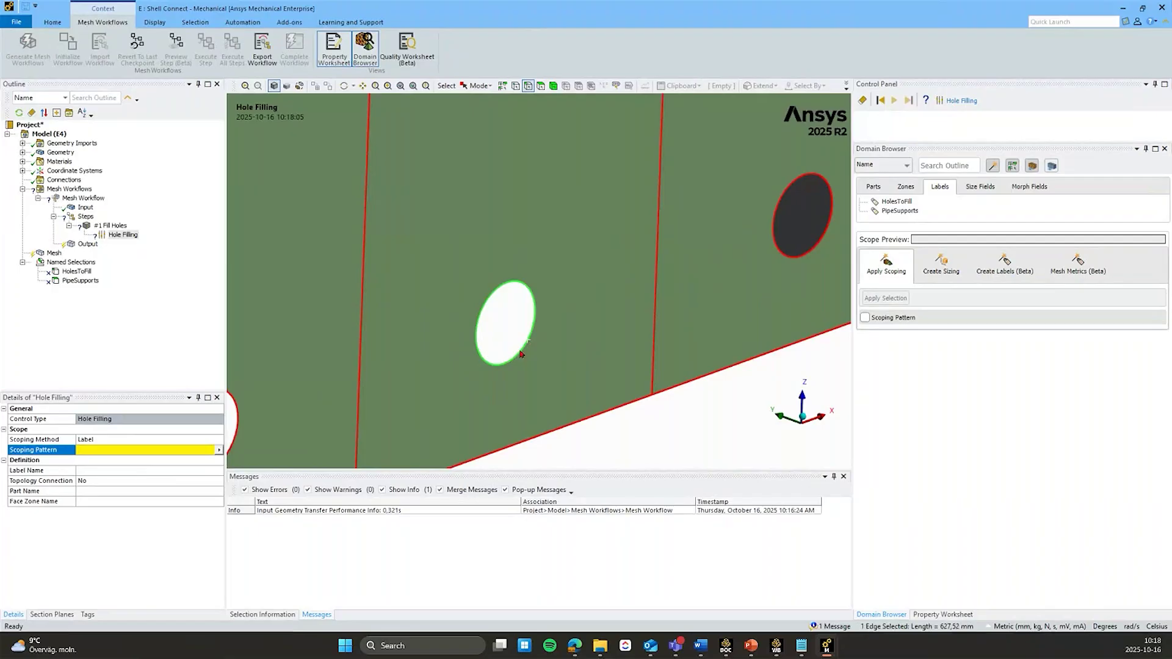
pyautogui.click(122, 448)
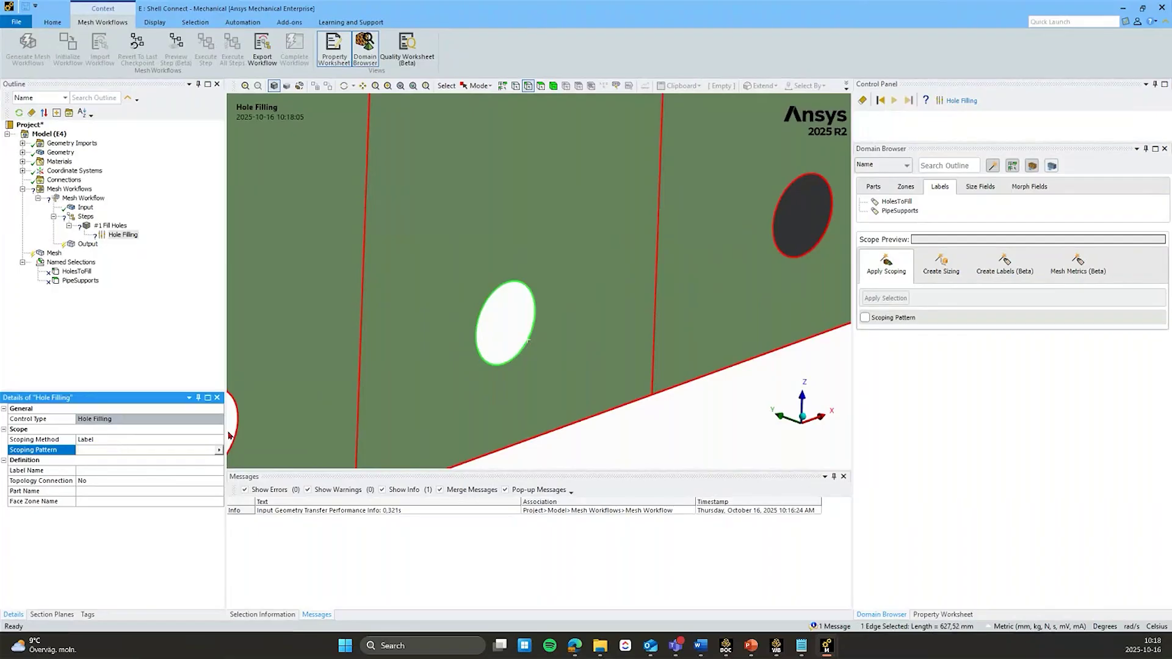
pyautogui.scroll(-4, 477, 366)
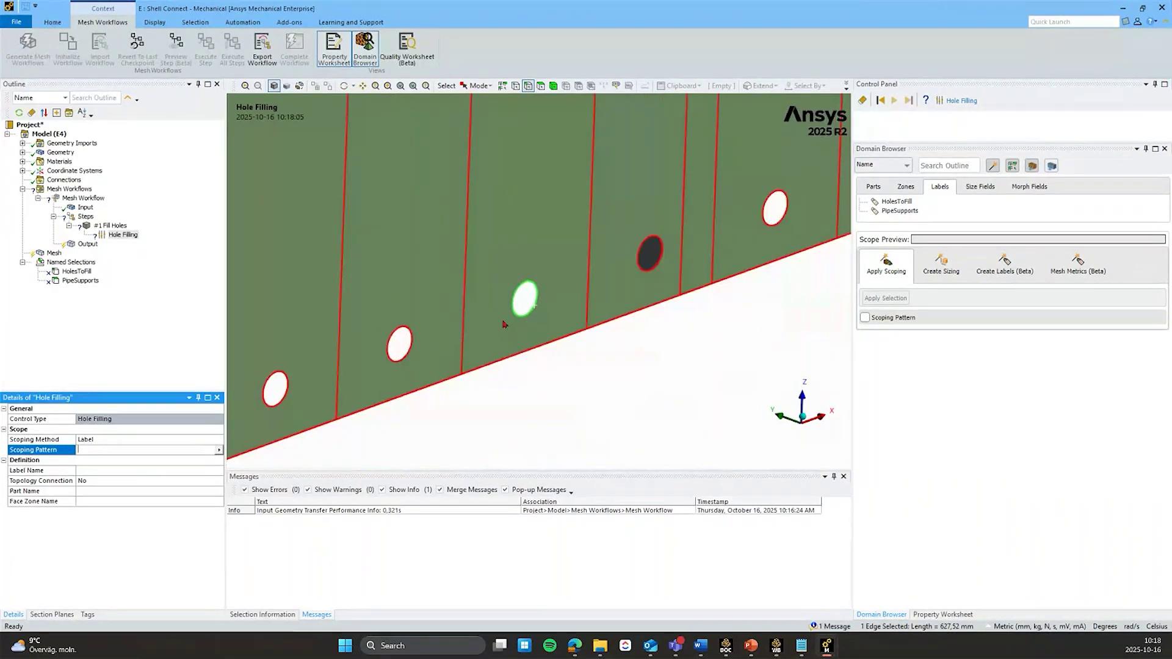
pyautogui.scroll(-6, 503, 323)
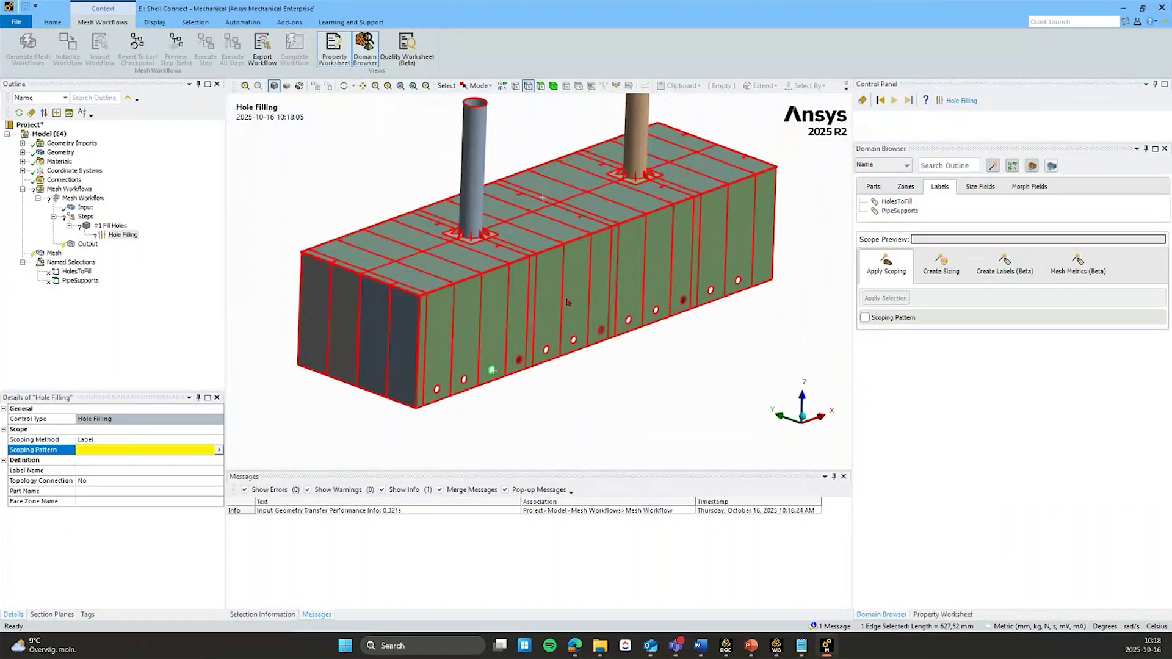
pyautogui.click(525, 405)
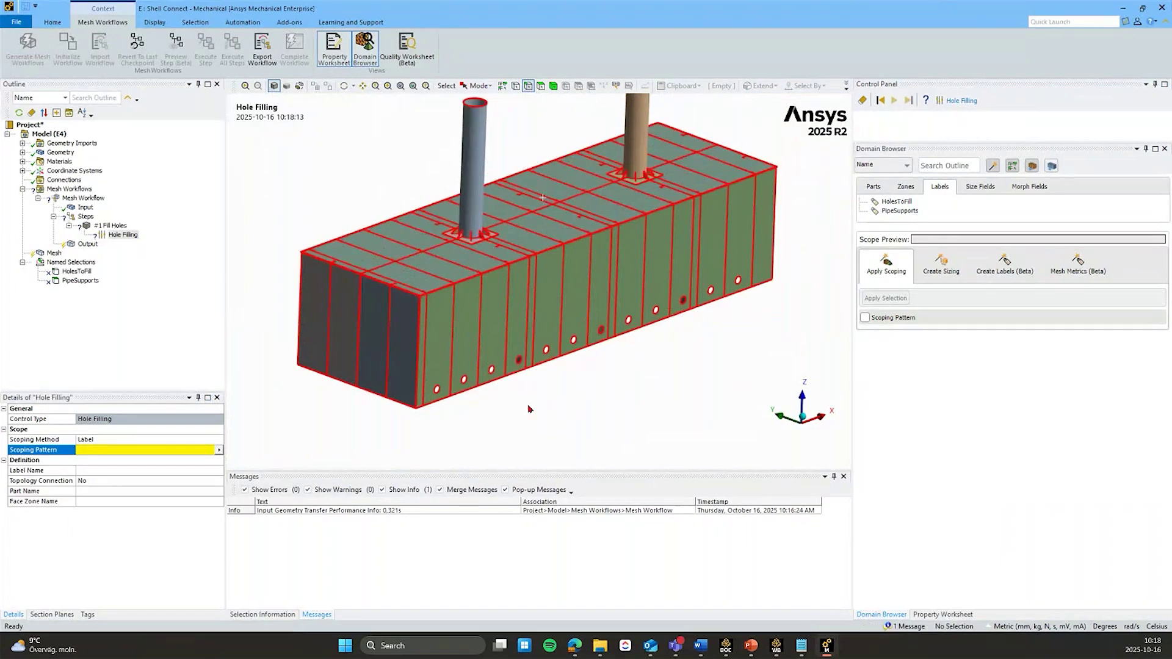
pyautogui.click(166, 448)
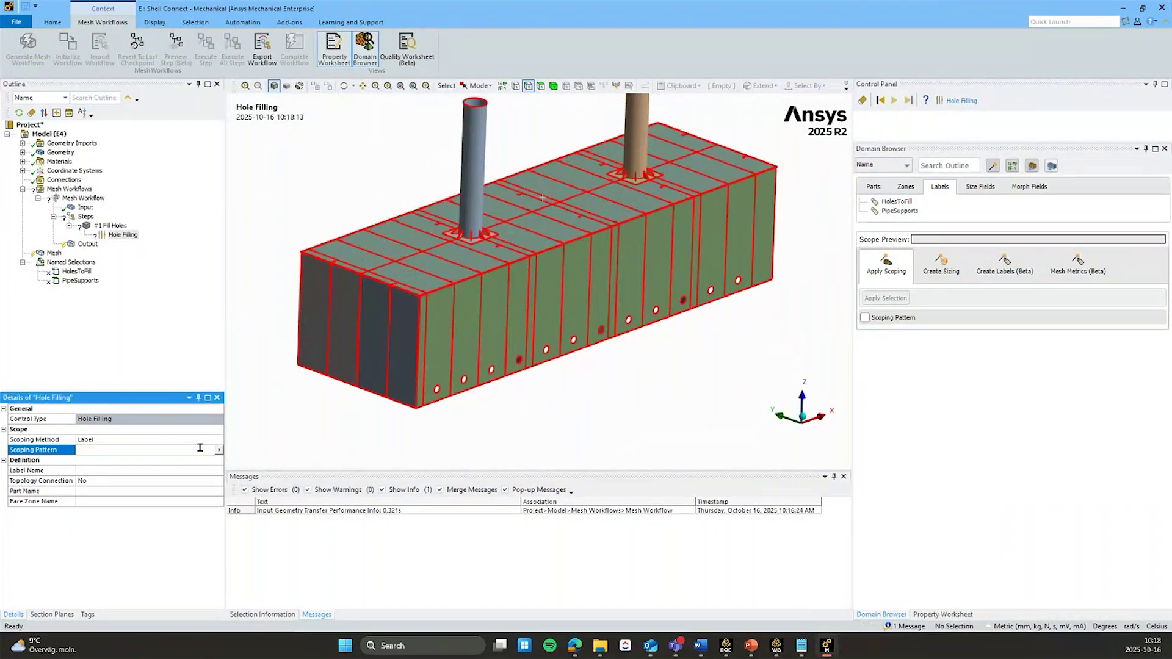
# Set the Hole Filling Scoping Pattern to Scope All, giving ".*"
pyautogui.click(218, 450)
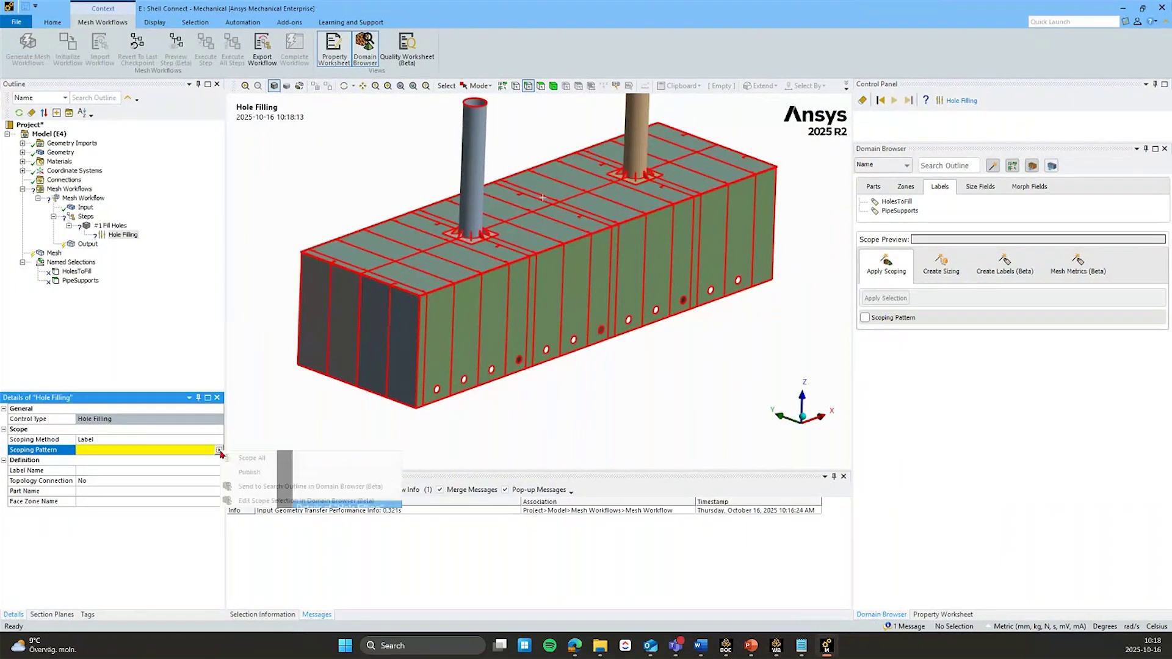
pyautogui.click(250, 458)
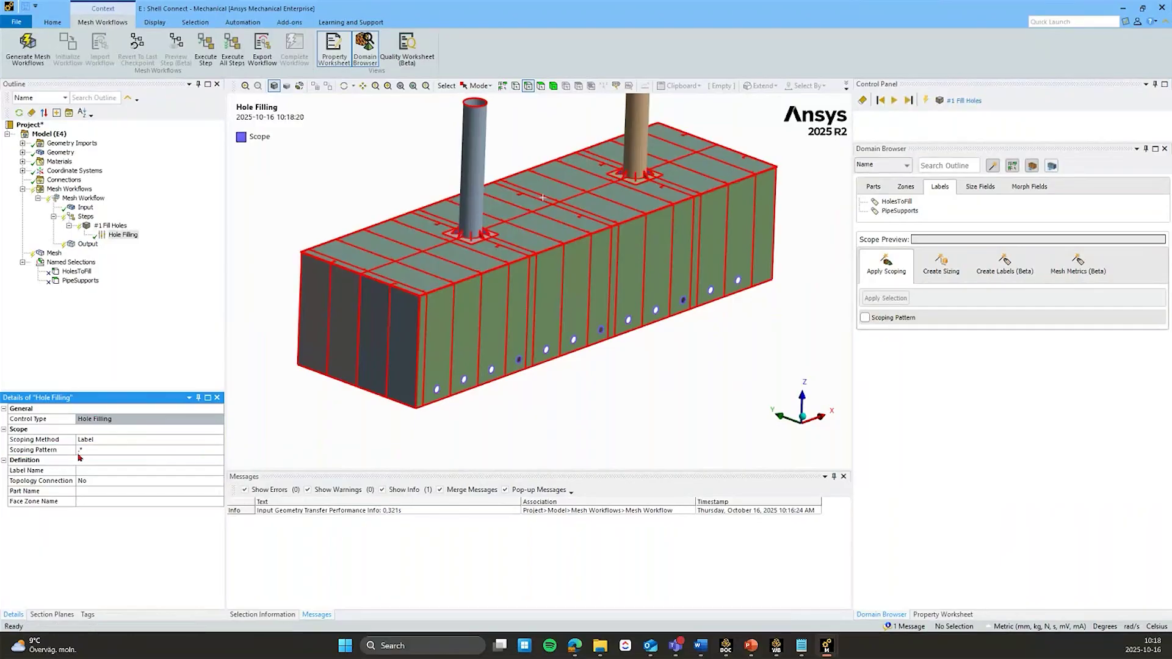
pyautogui.moveTo(85, 451)
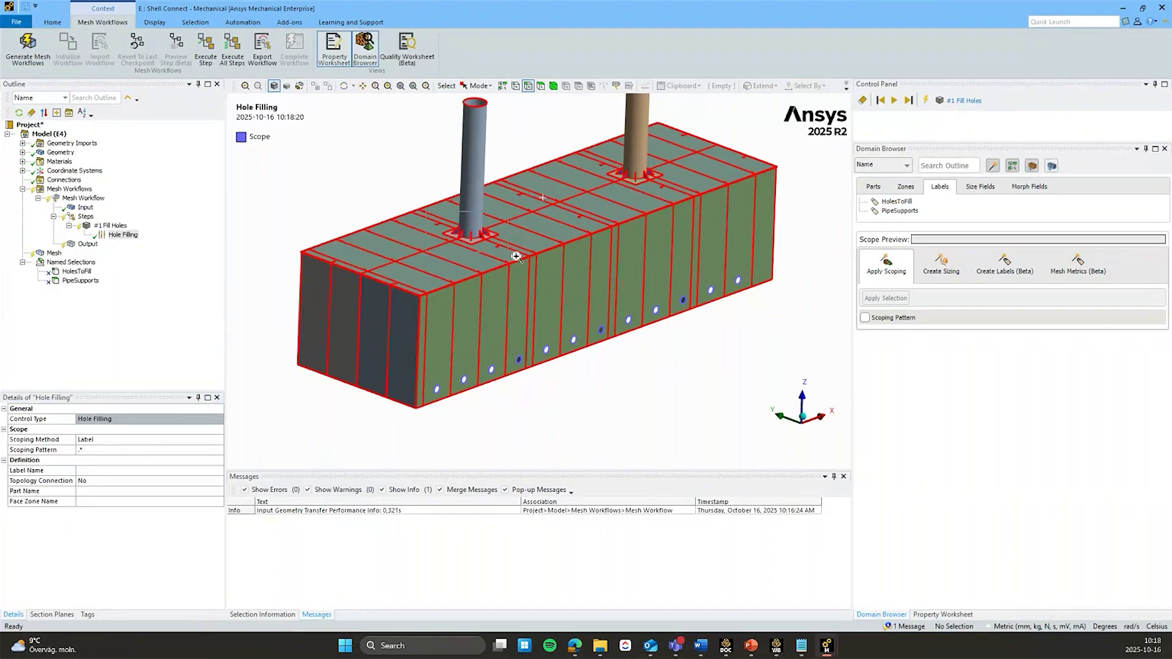
pyautogui.scroll(5, 546, 264)
pyautogui.scroll(-5, 499, 238)
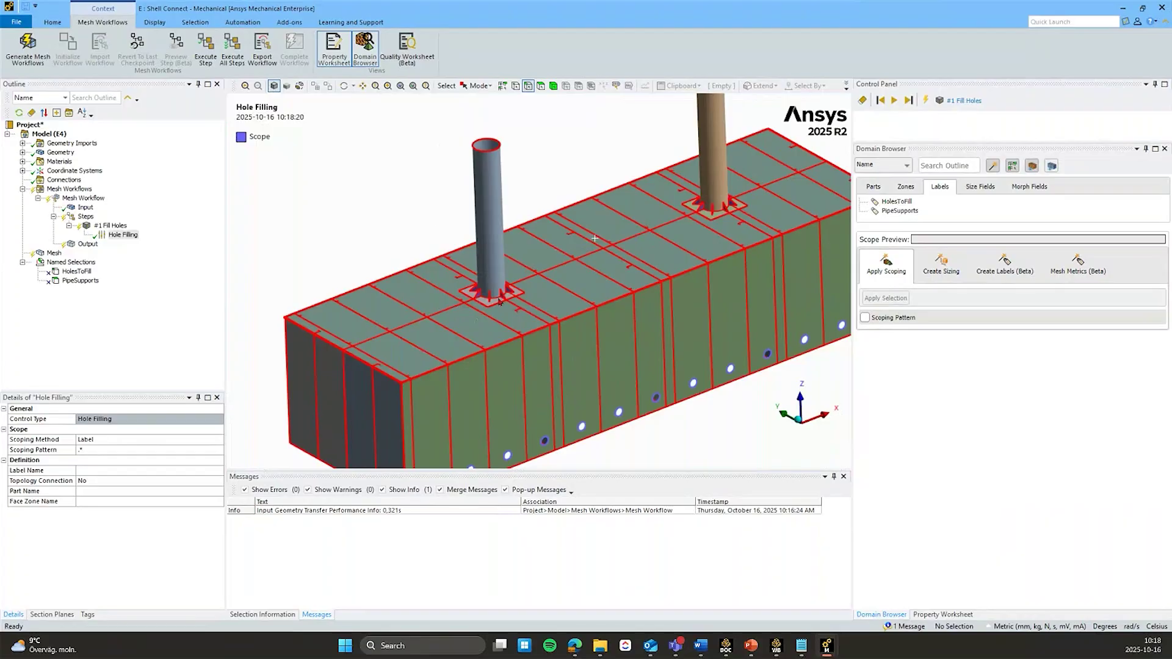
pyautogui.scroll(-2, 541, 269)
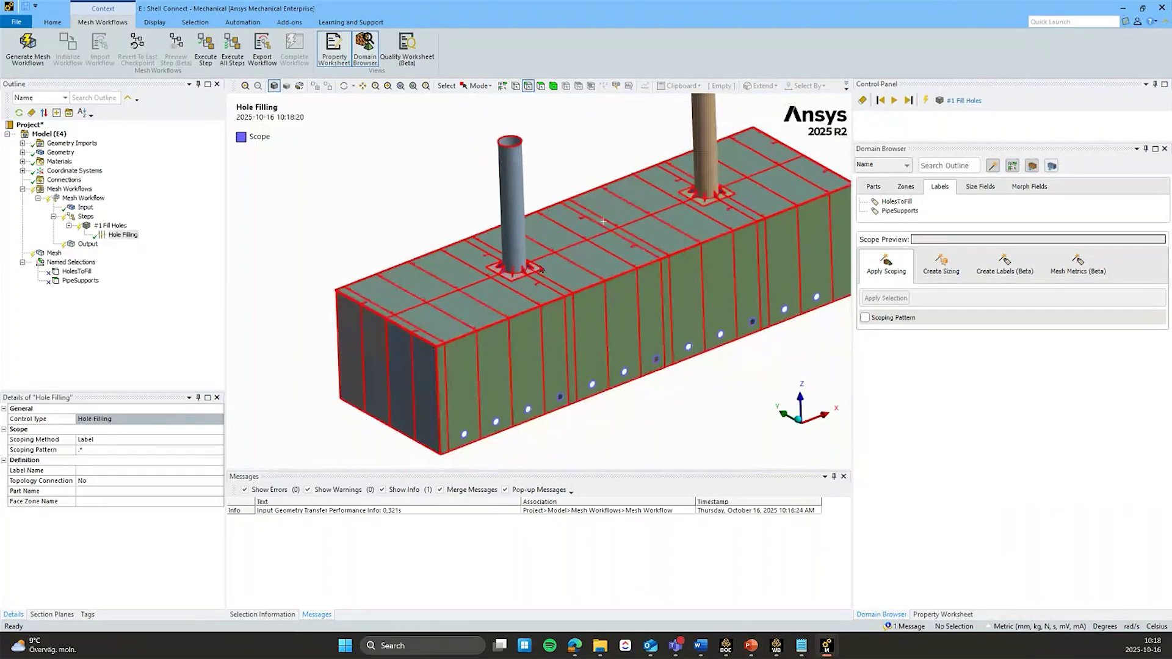
pyautogui.scroll(-1, 541, 269)
# Try Part as the scoping method, then switch it back to Label
pyautogui.click(171, 439)
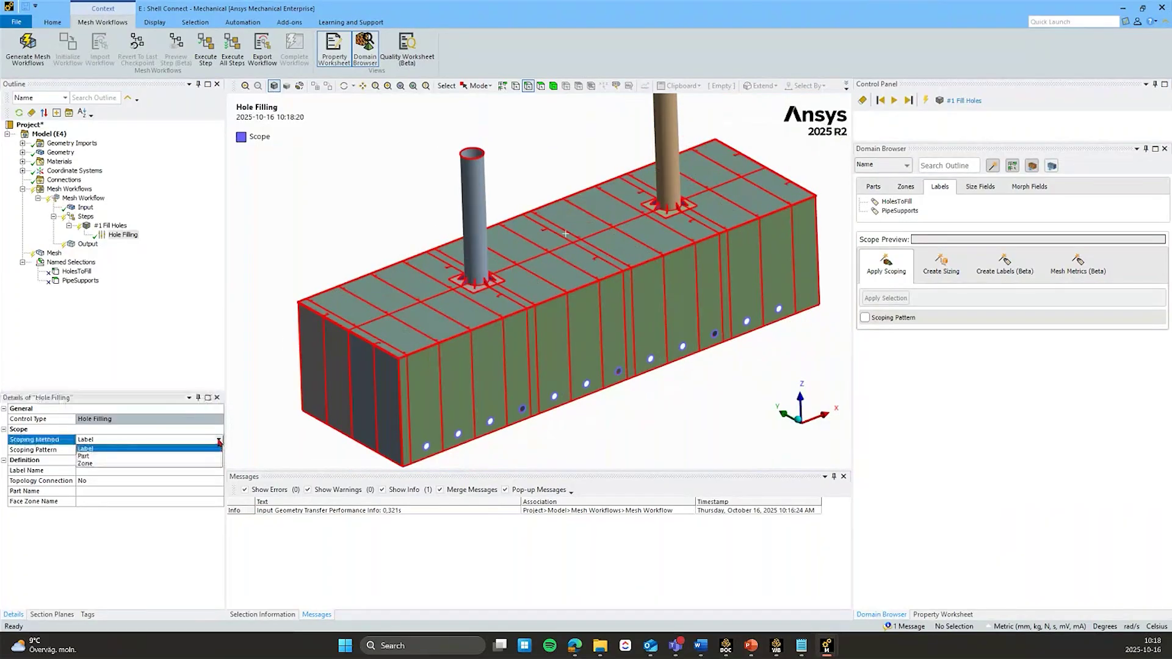
pyautogui.click(173, 457)
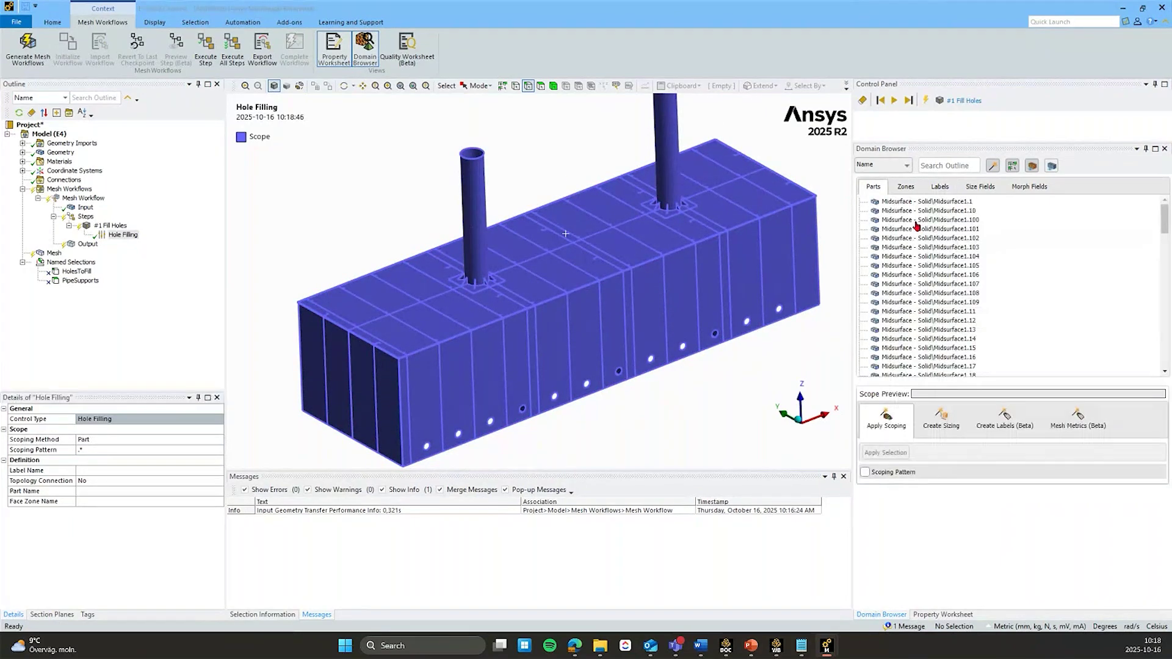
pyautogui.click(939, 188)
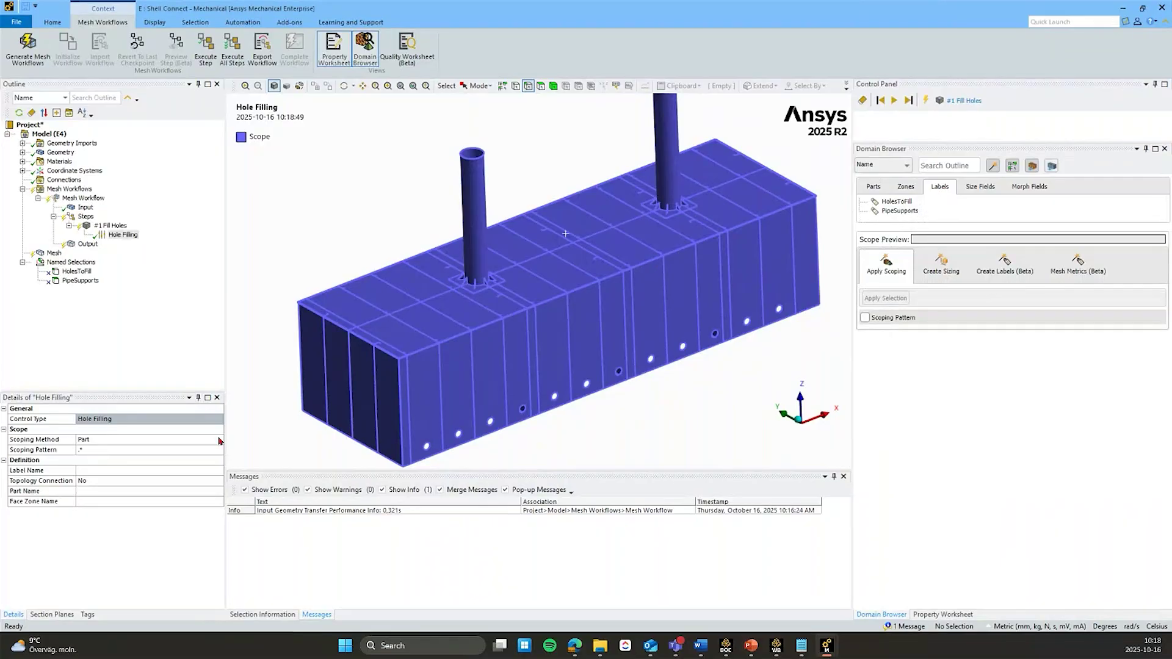
pyautogui.click(193, 440)
pyautogui.click(193, 440)
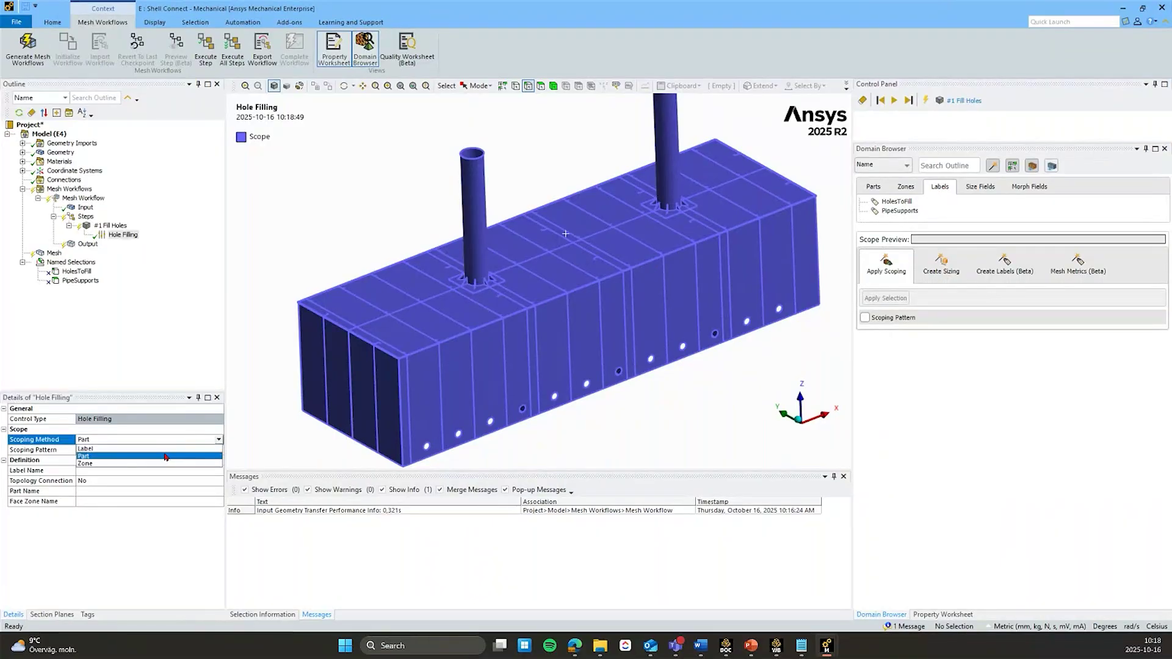
pyautogui.click(117, 455)
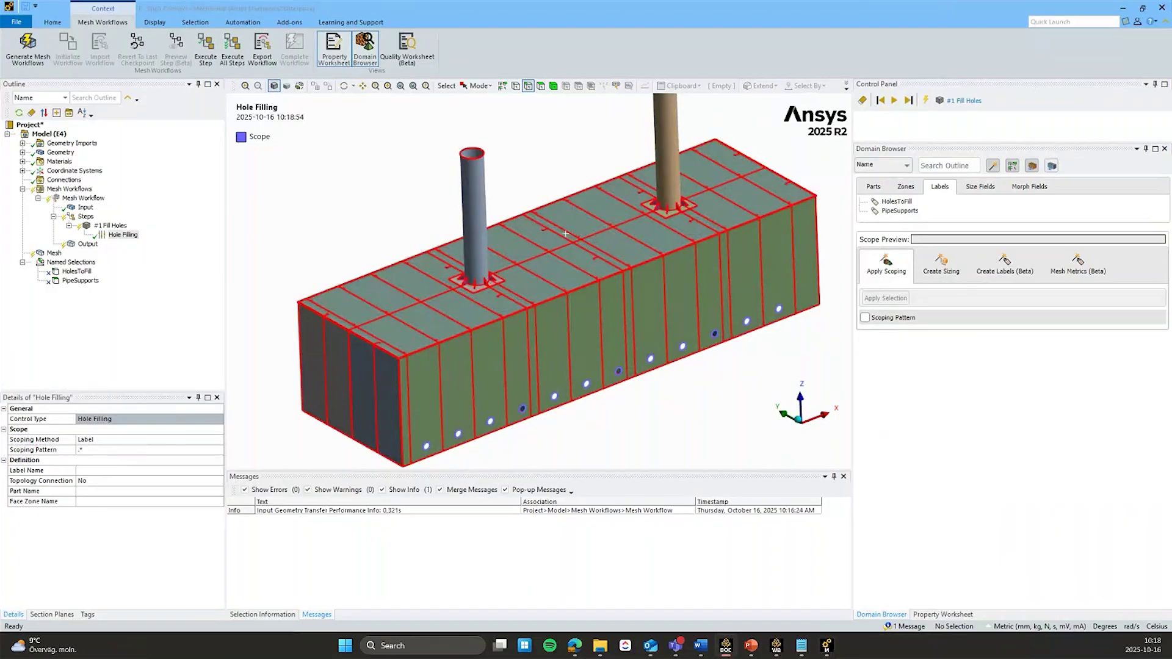
pyautogui.press('F1')
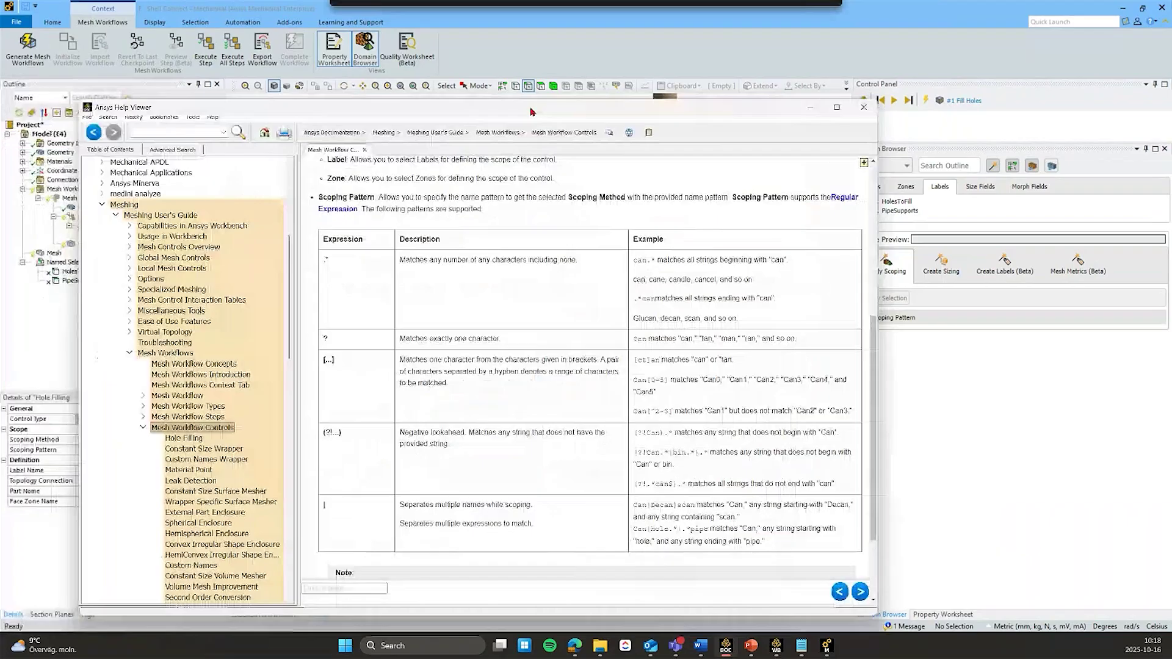
pyautogui.moveTo(530, 112); pyautogui.dragTo(589, 63)
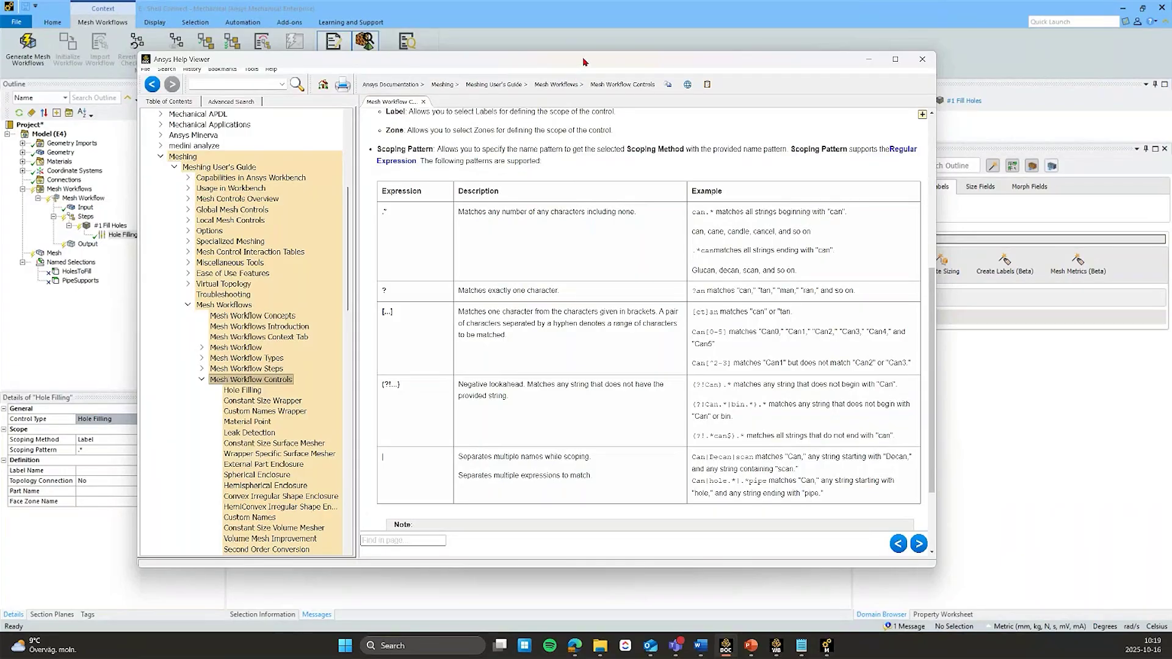
pyautogui.moveTo(584, 62); pyautogui.dragTo(567, 64)
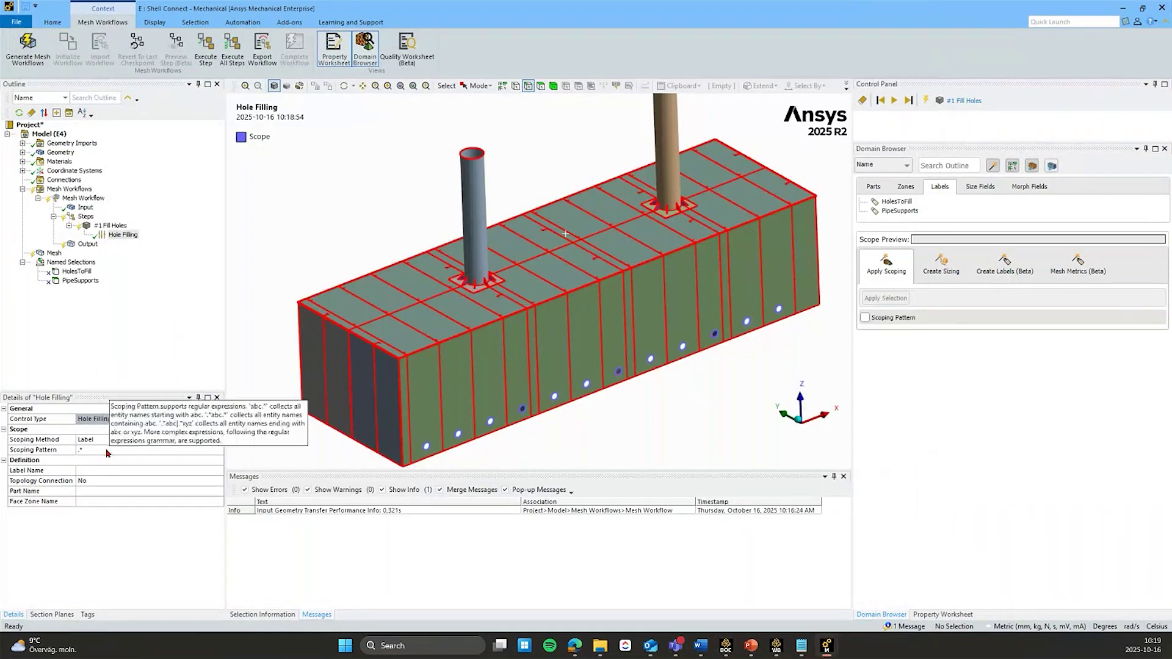
# Scope Hole Filling's pattern to the HolesToFill label and switch Topology Connection to Yes
pyautogui.click(183, 449)
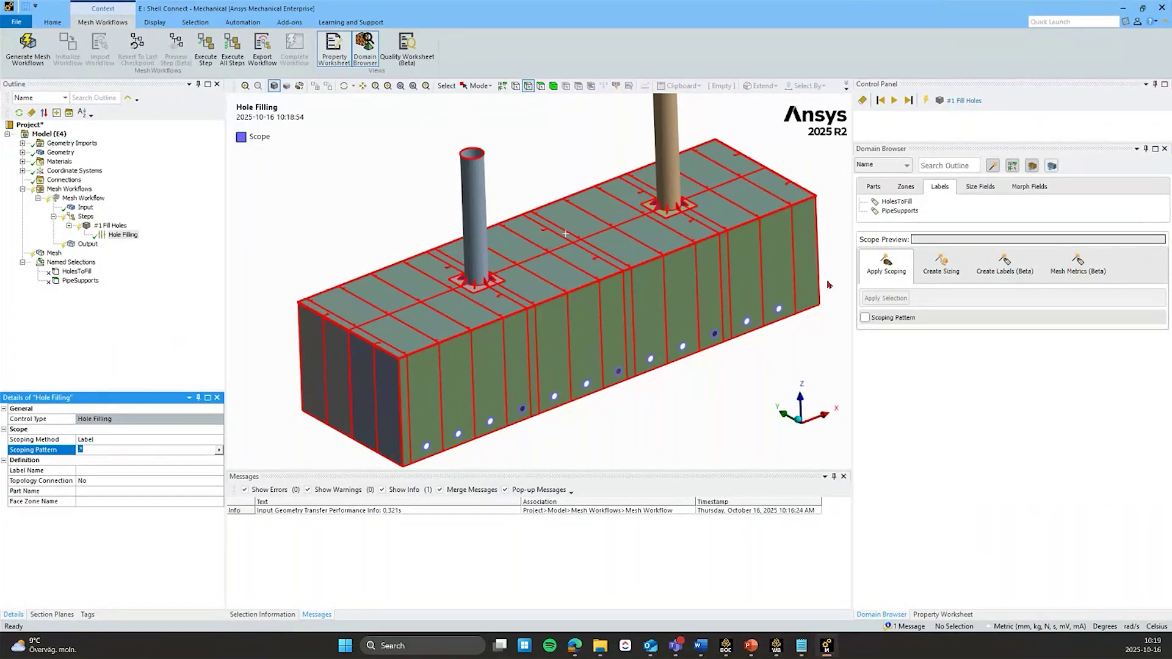
pyautogui.click(896, 202)
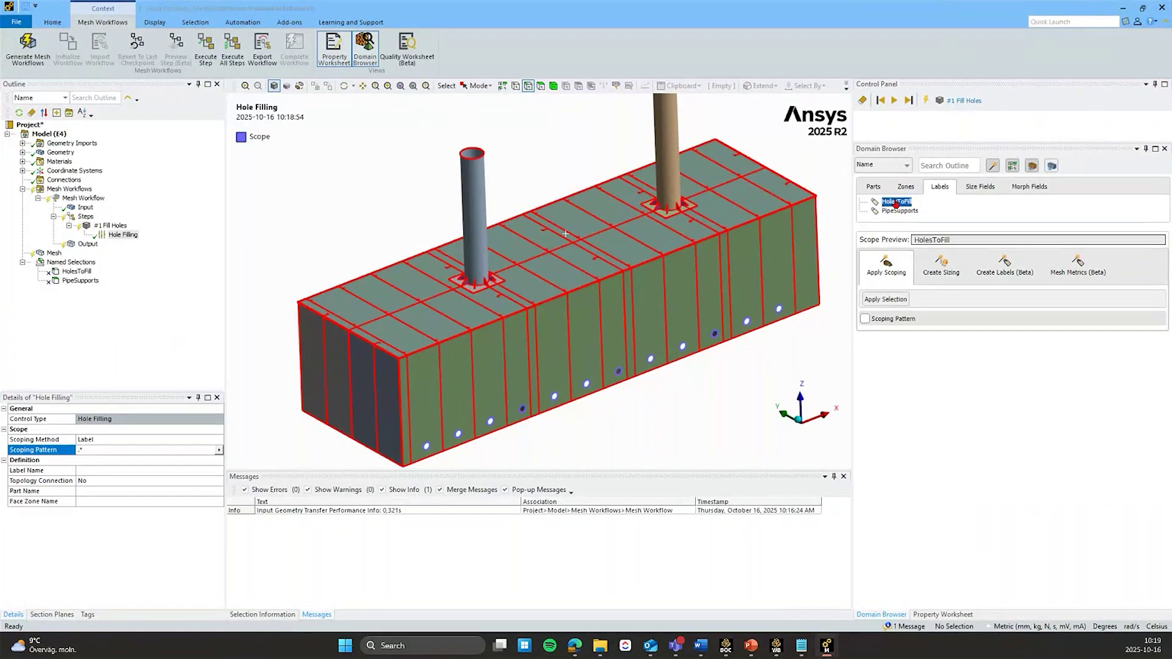
pyautogui.click(867, 320)
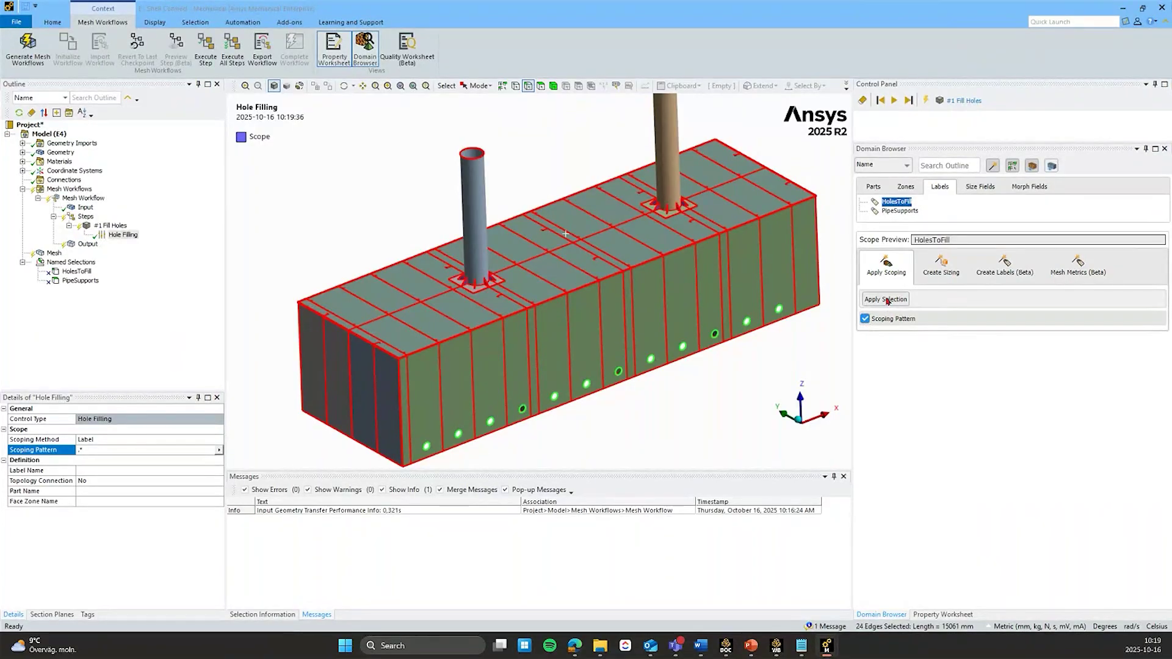
pyautogui.click(888, 300)
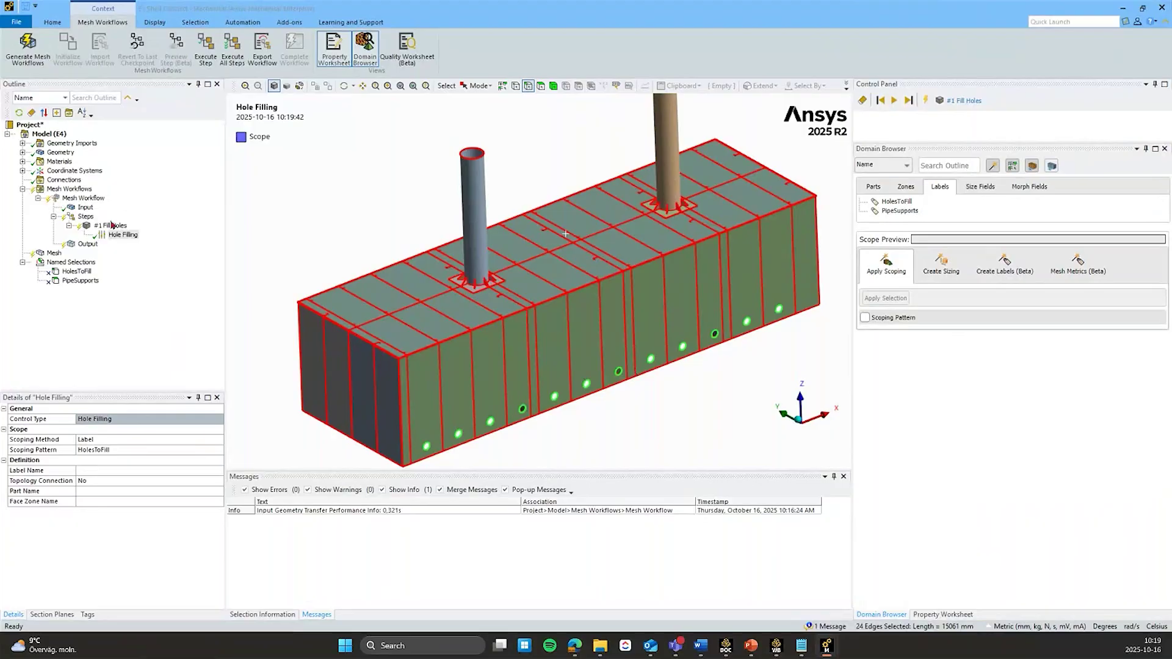
pyautogui.click(95, 481)
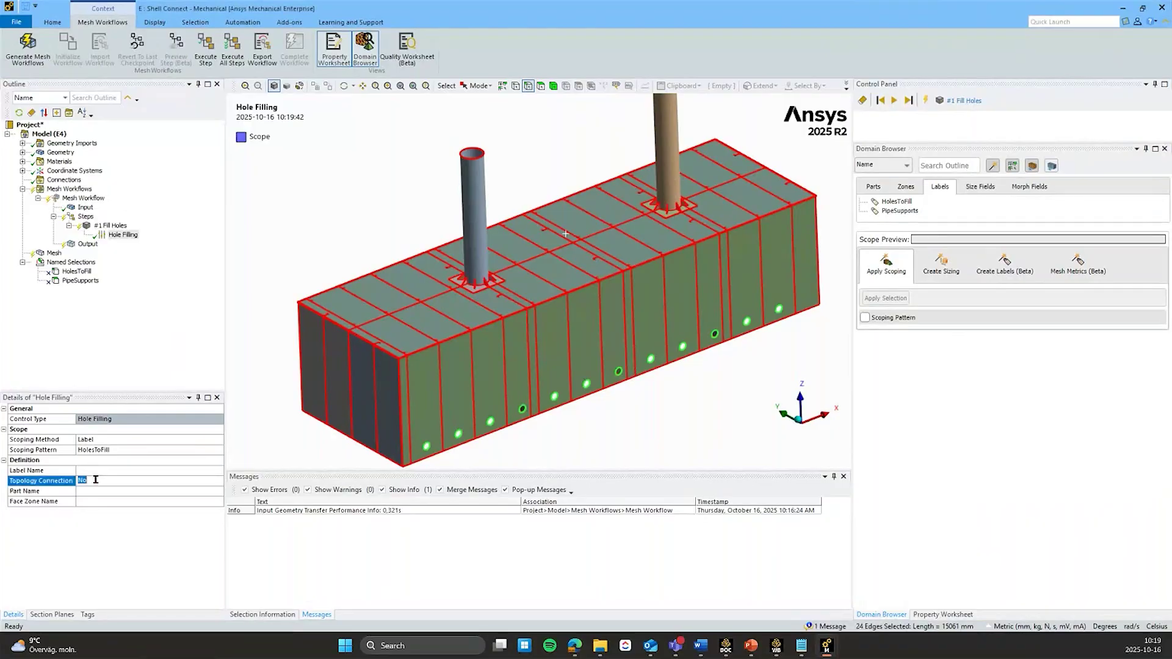
pyautogui.doubleClick(95, 480)
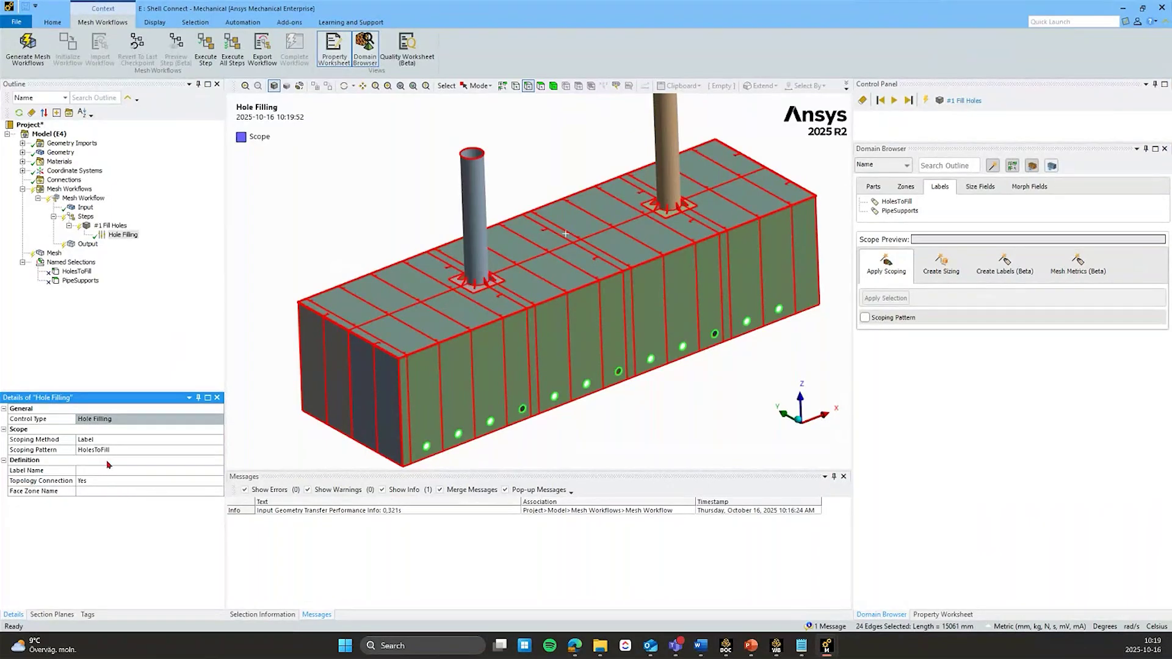
# Execute the workflow up to #1 Fill Holes and list the model's parts
pyautogui.rightClick(108, 227)
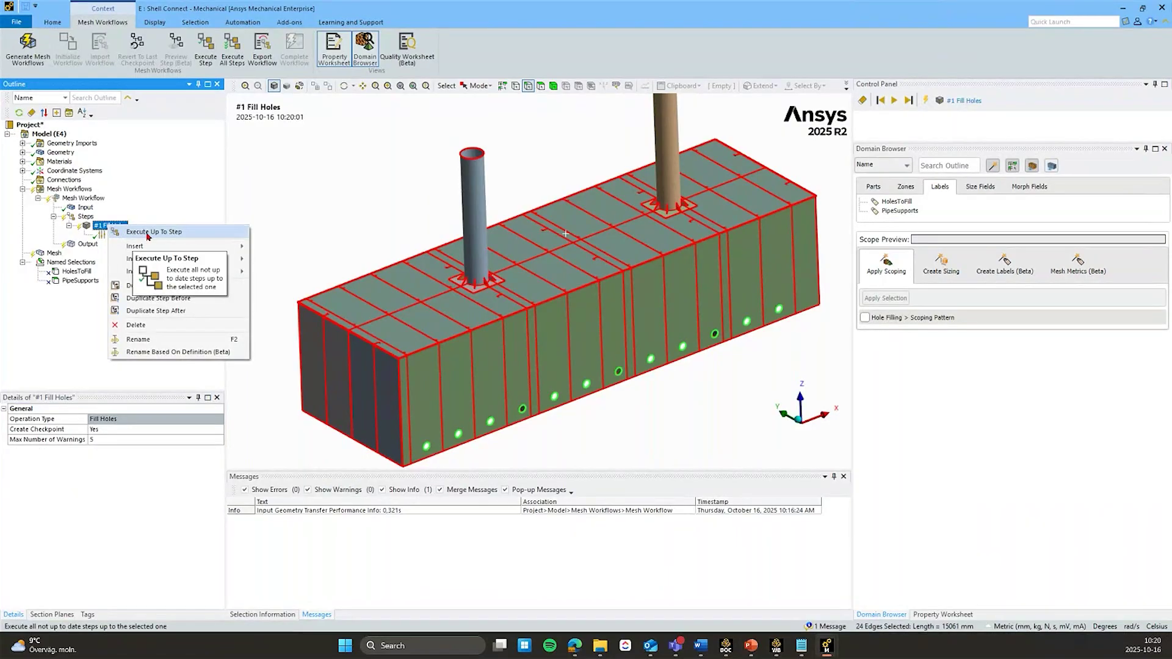
pyautogui.click(148, 236)
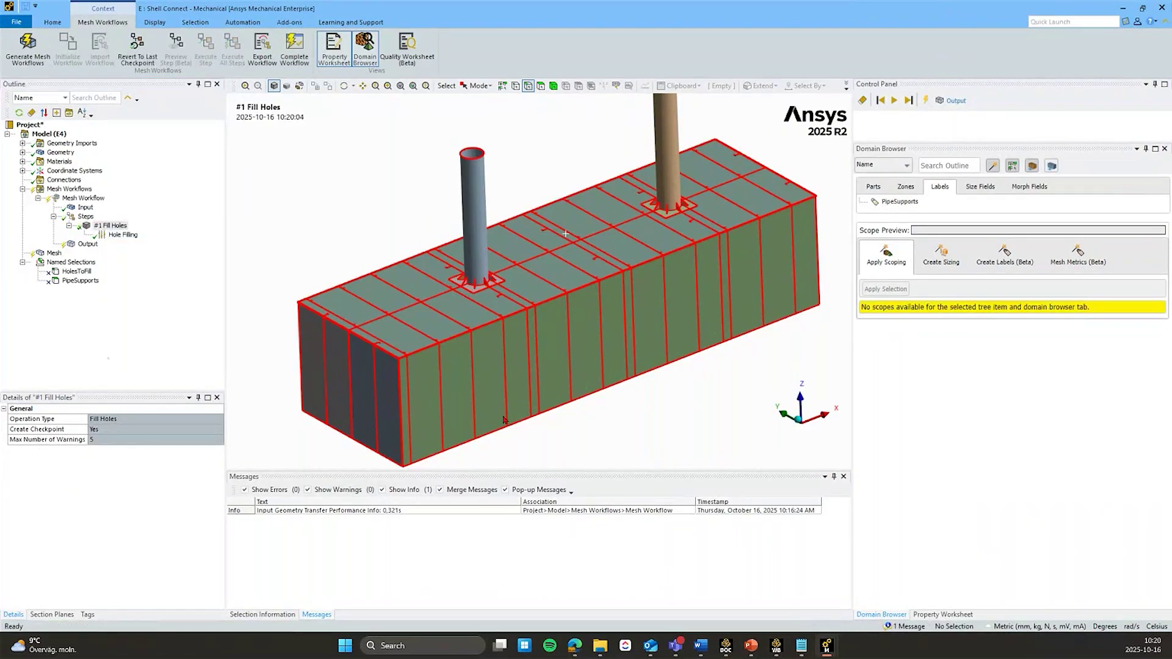
pyautogui.scroll(2, 632, 464)
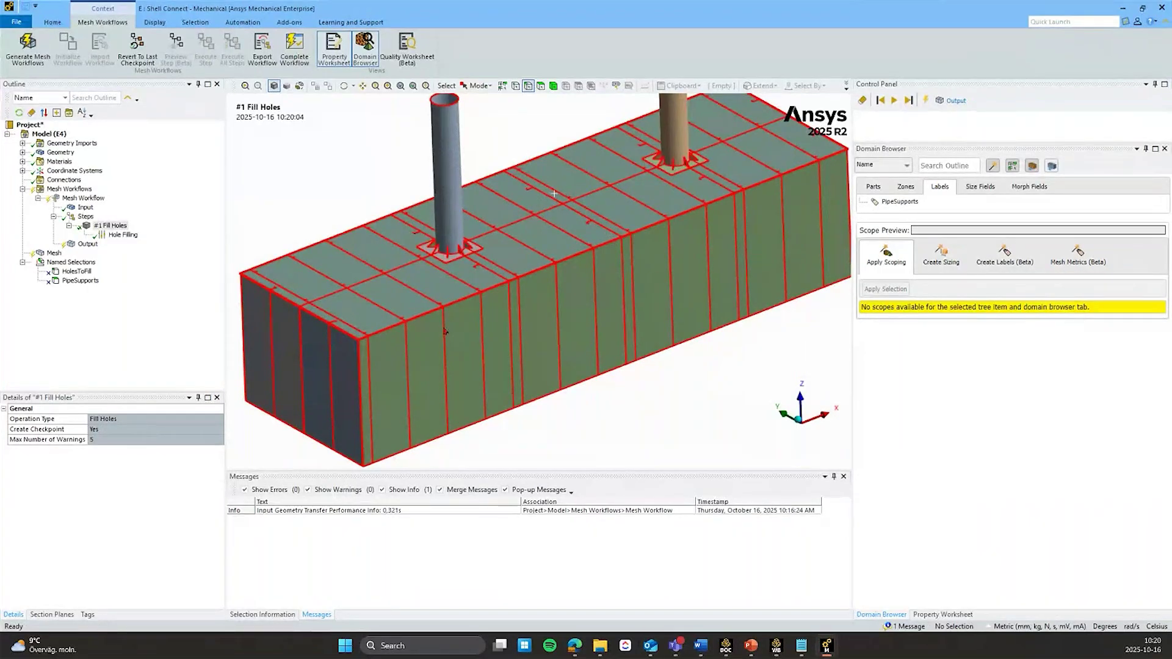
pyautogui.scroll(-1, 370, 283)
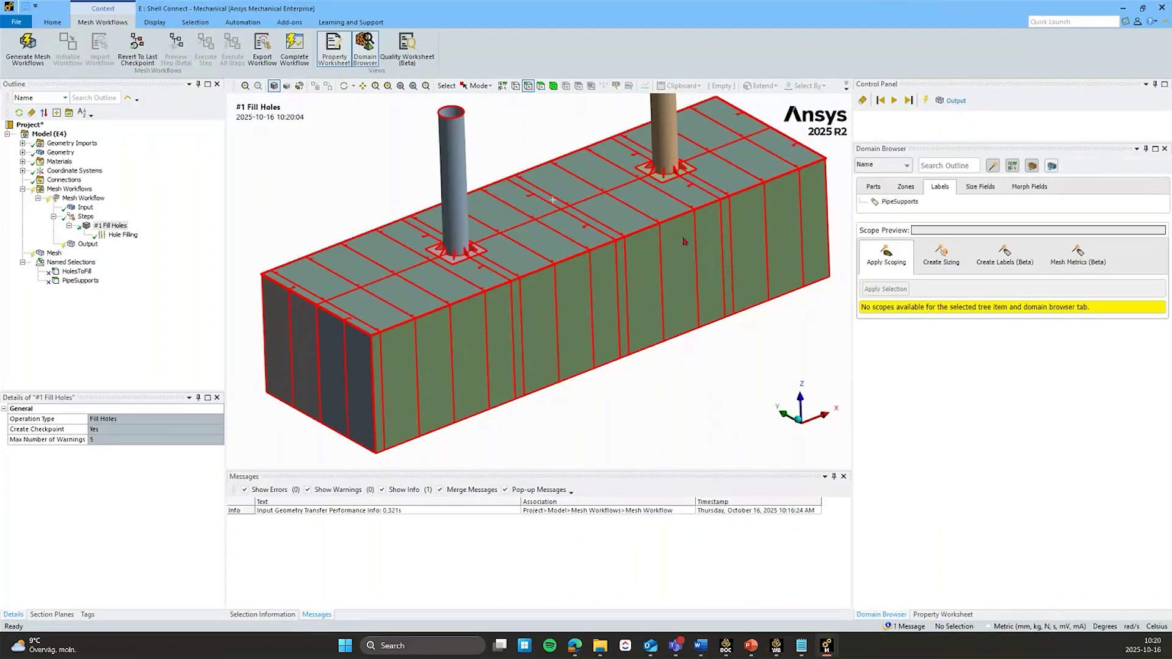
pyautogui.click(873, 188)
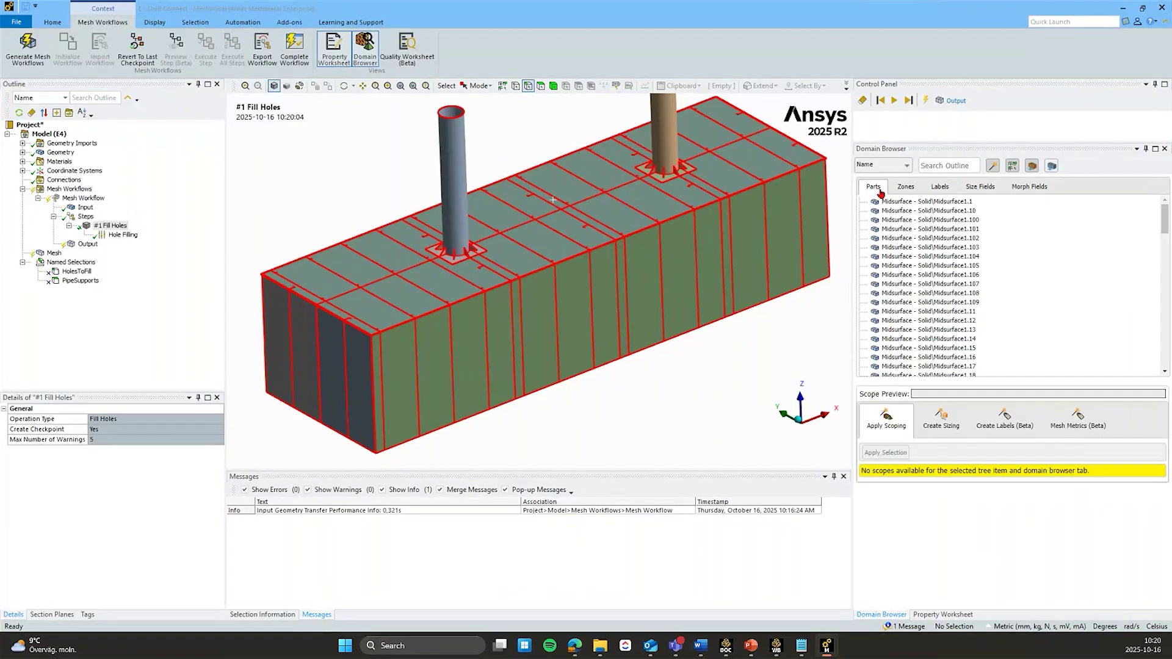
# Insert a Merge Parts step after the Fill Holes step
pyautogui.rightClick(113, 227)
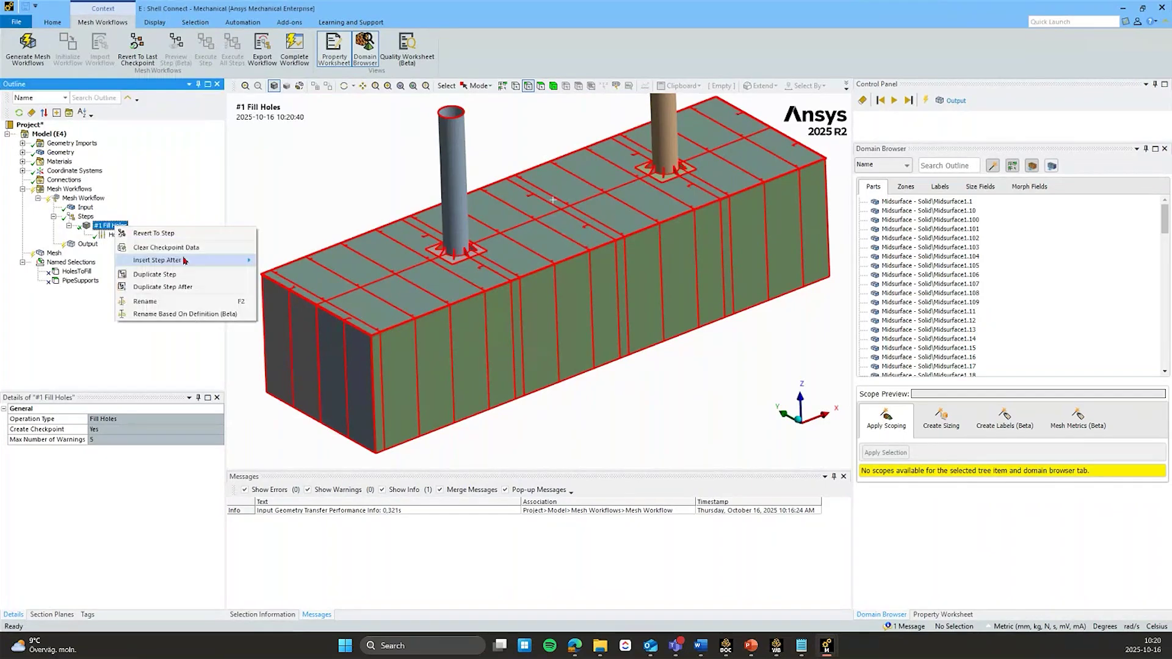
pyautogui.moveTo(186, 262)
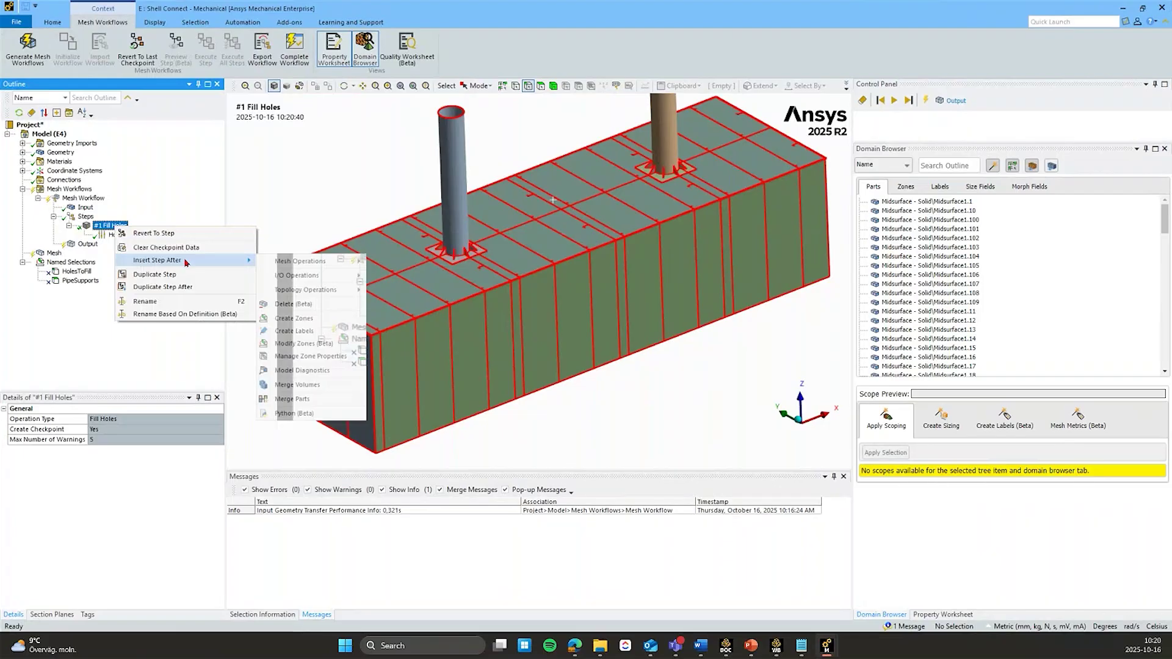
pyautogui.click(292, 399)
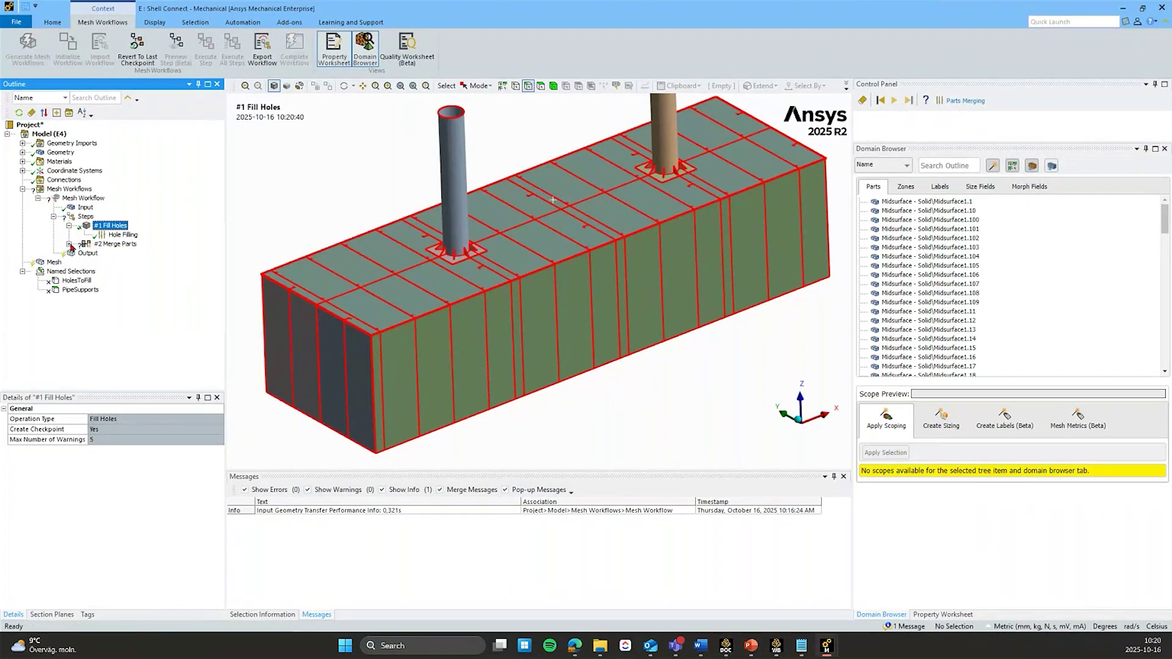
# Scope the Parts Merging control to all parts ('.*') and review the Merge Parts step
pyautogui.click(70, 245)
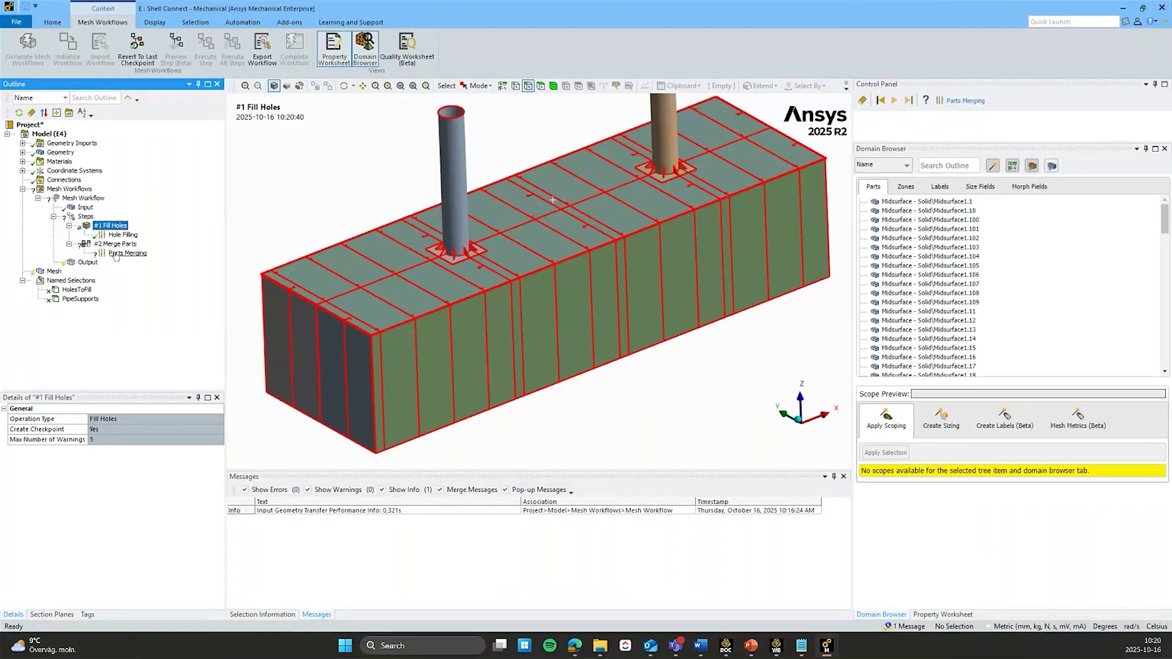
pyautogui.click(135, 256)
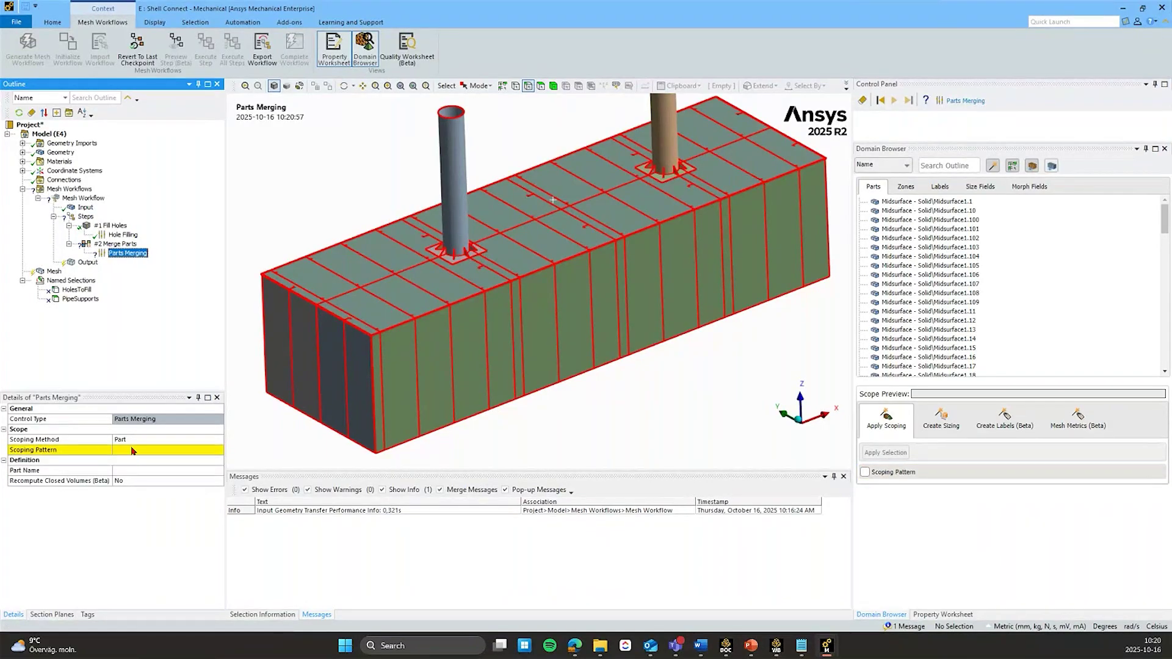
pyautogui.click(171, 450)
pyautogui.click(218, 450)
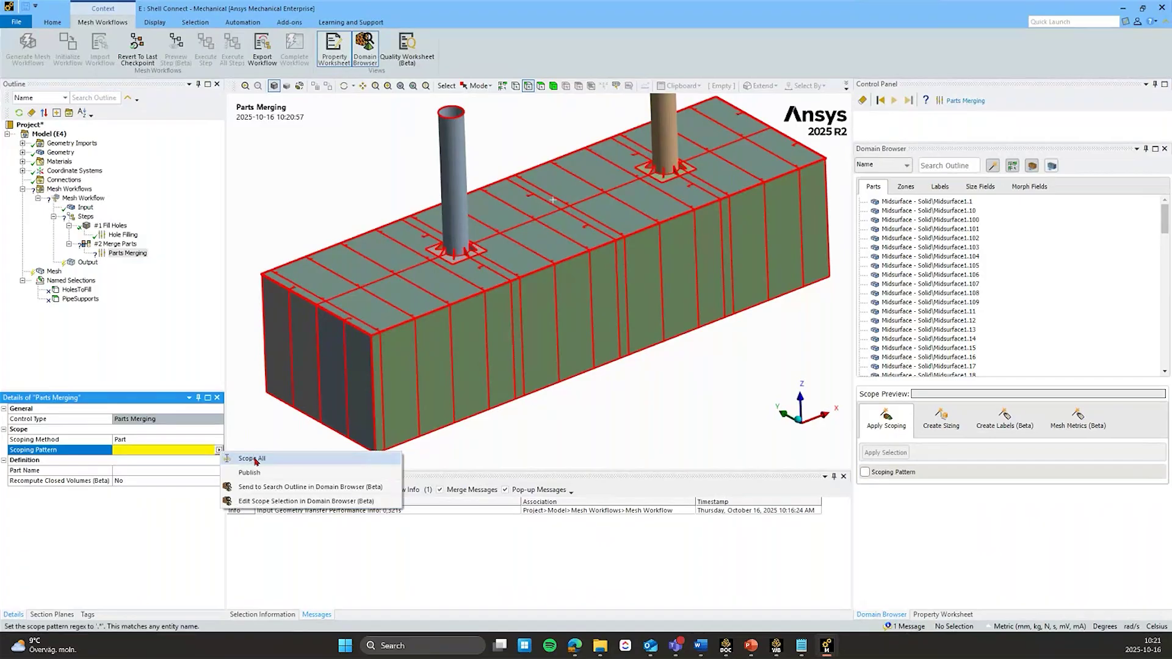
pyautogui.click(256, 462)
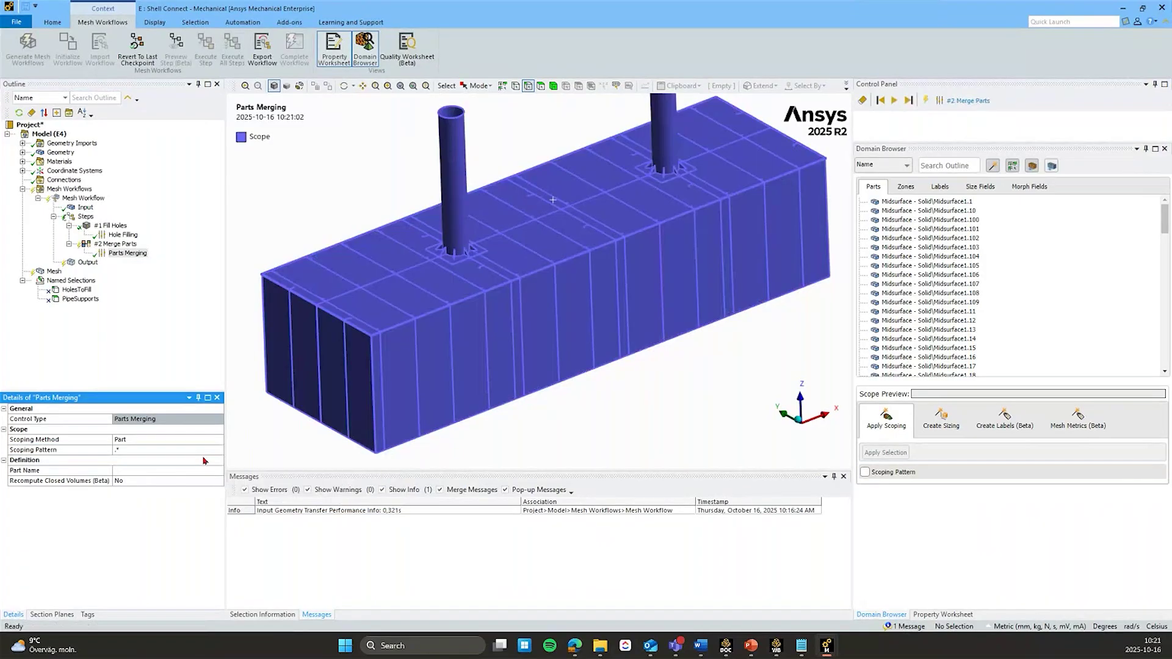
pyautogui.click(174, 471)
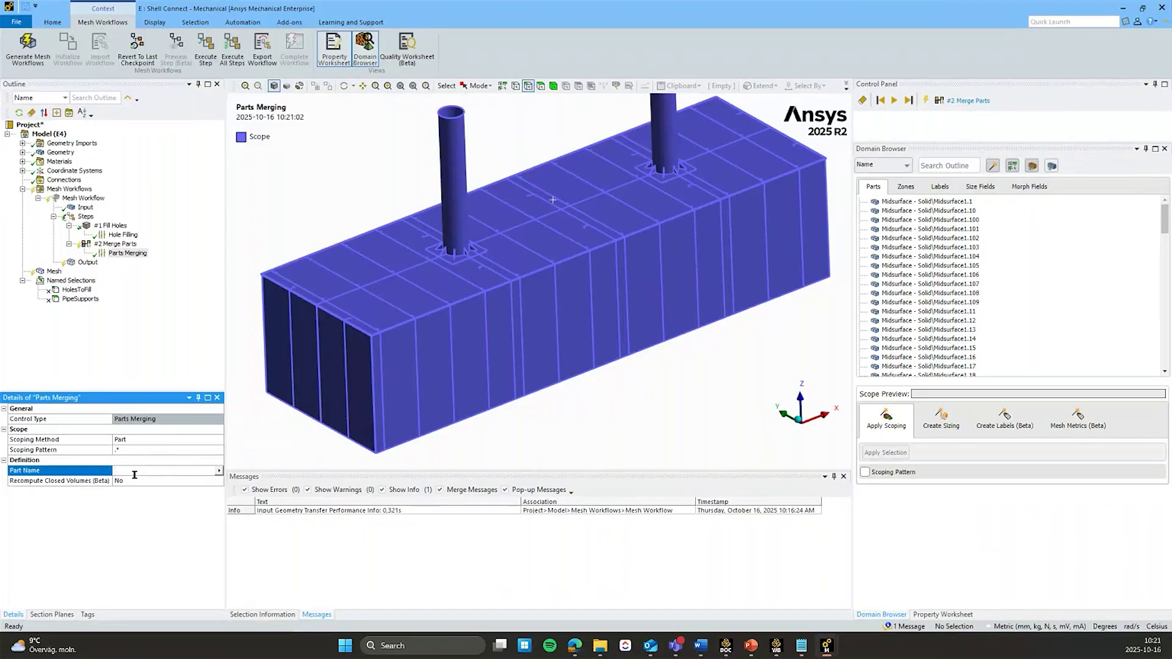
pyautogui.click(113, 244)
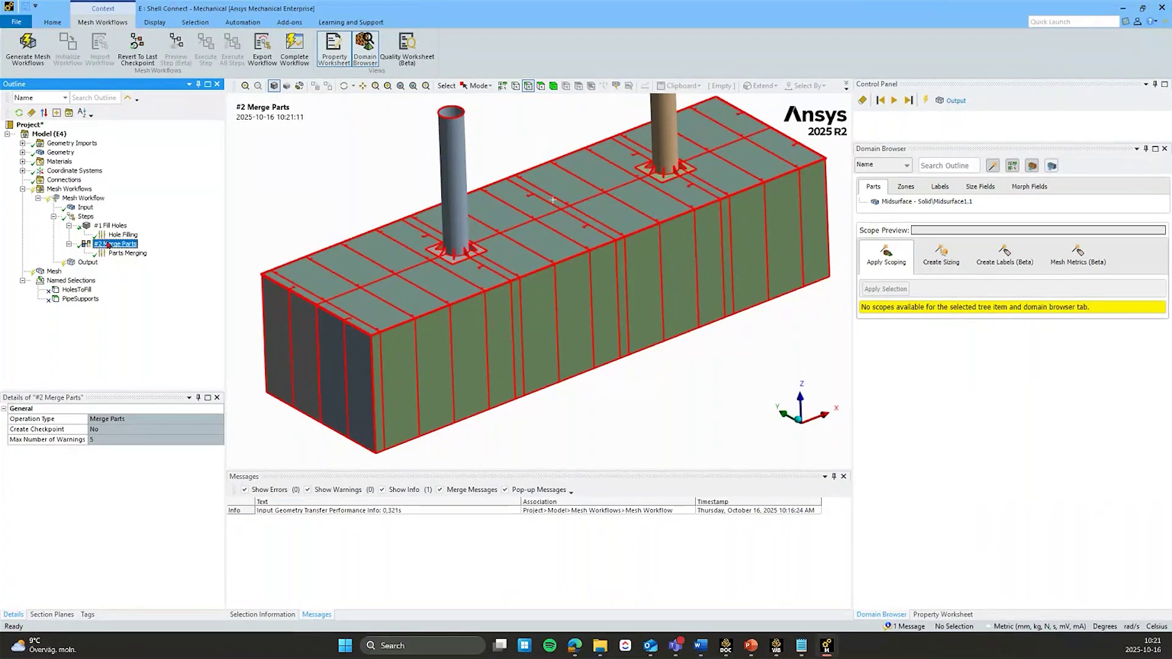
# Insert a Connect (Beta) step after Merge Parts, scoping its Connection control to all parts
pyautogui.rightClick(108, 245)
pyautogui.moveTo(215, 255)
pyautogui.moveTo(303, 277)
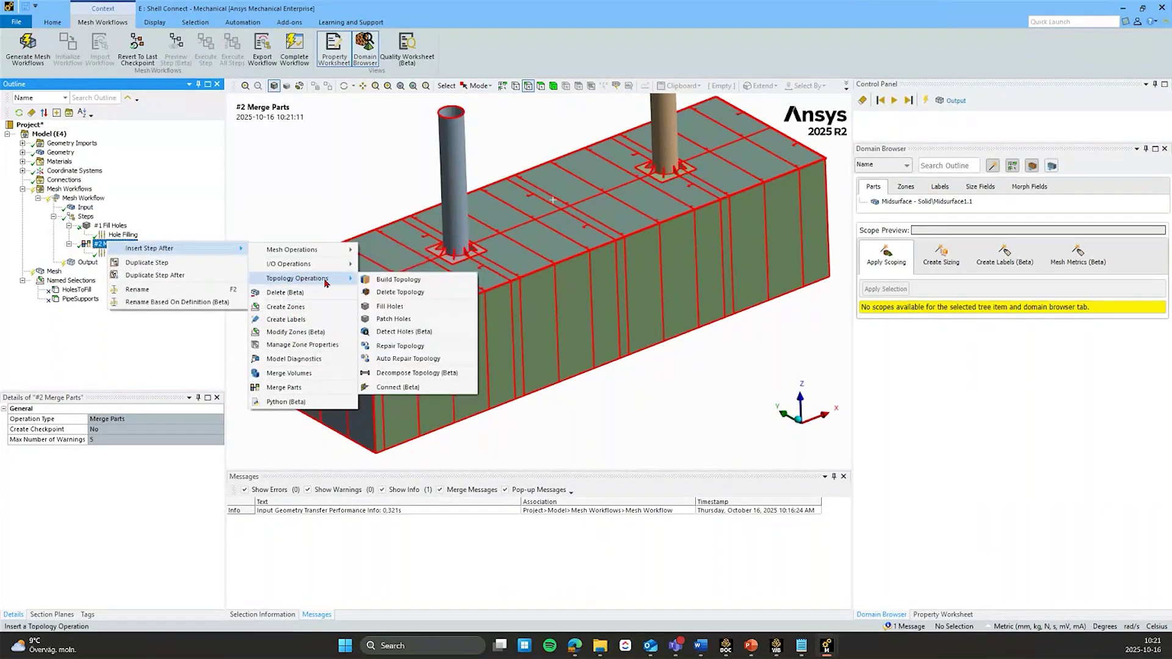
pyautogui.click(391, 390)
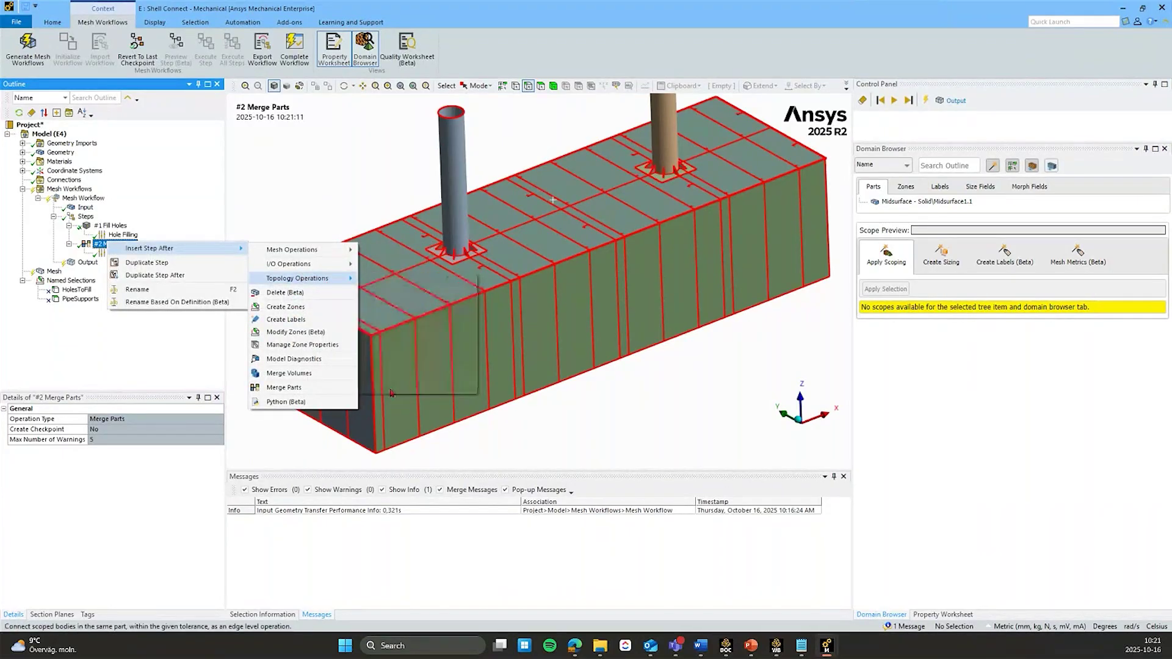
pyautogui.click(129, 275)
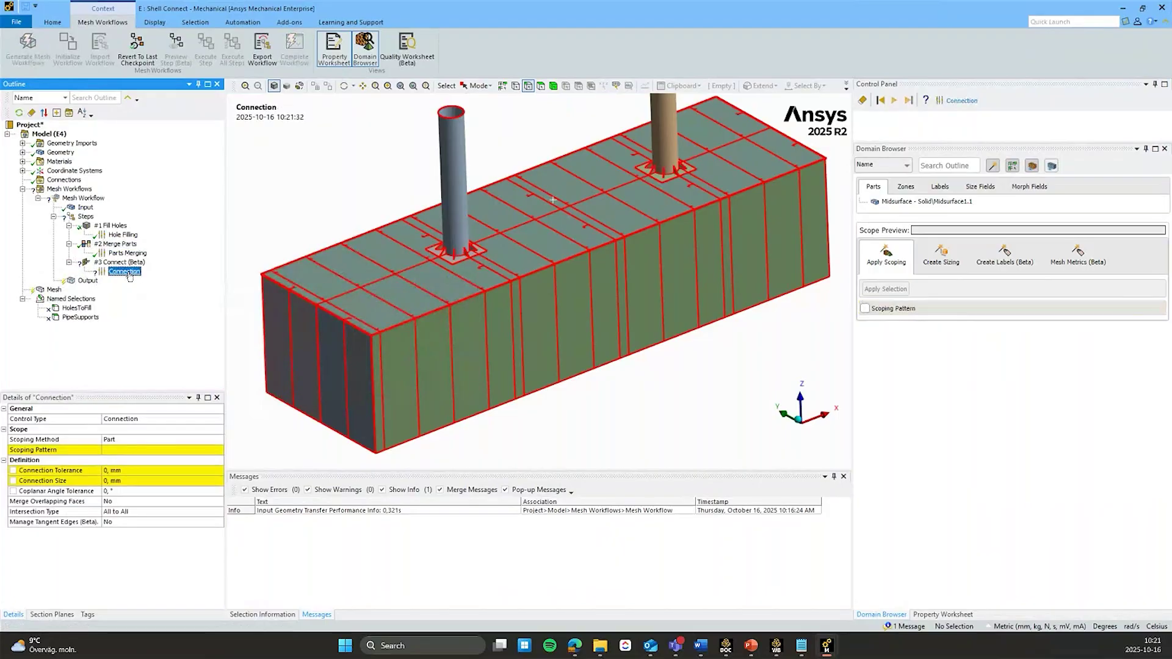
pyautogui.click(136, 451)
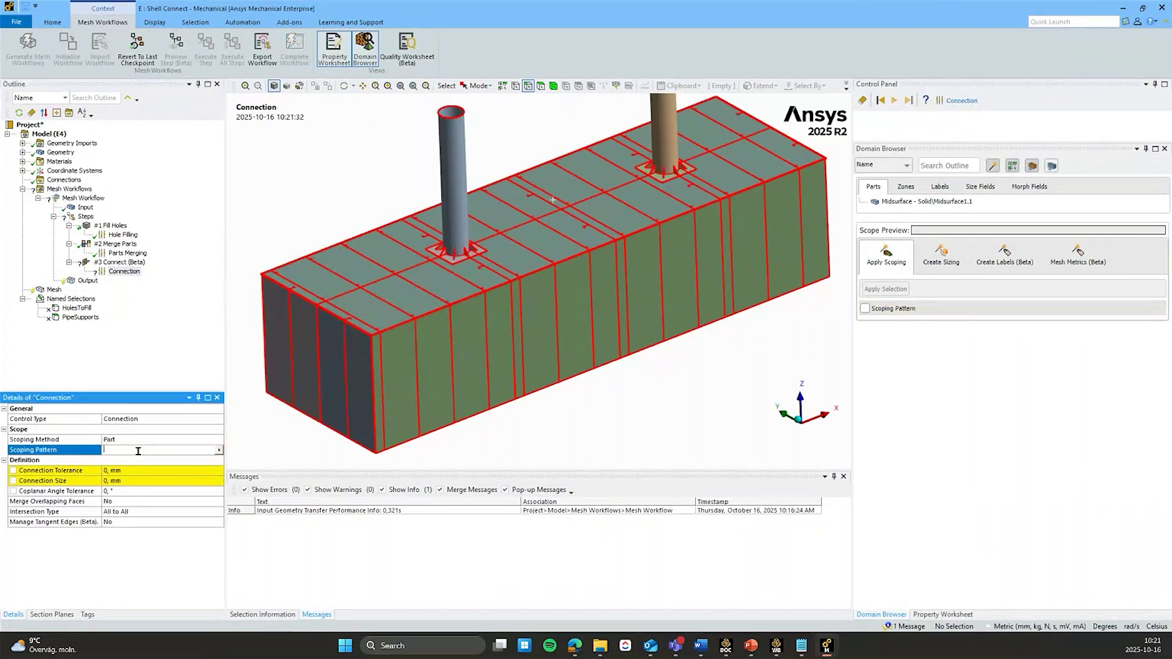
pyautogui.click(218, 450)
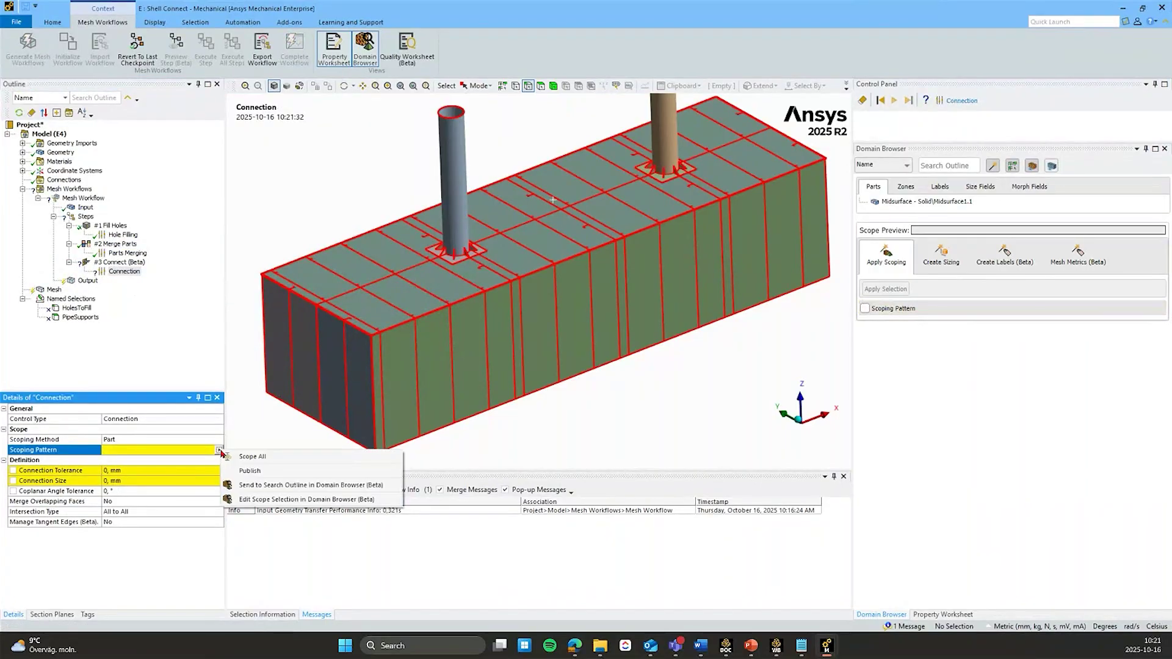
pyautogui.click(269, 460)
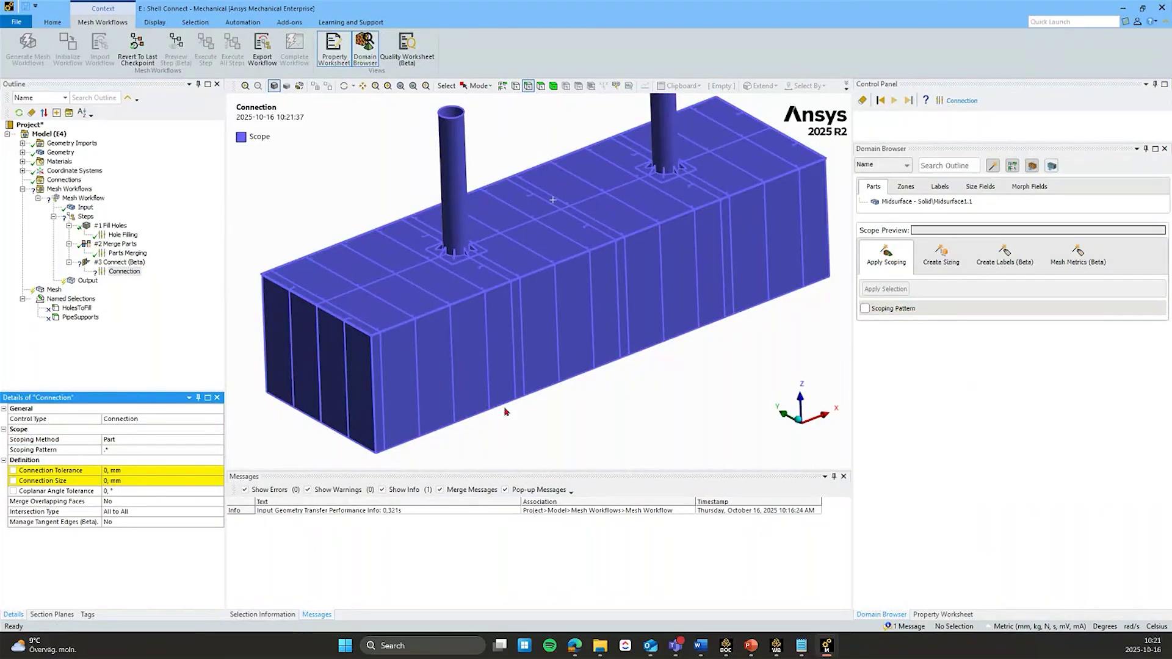
# Set connection tolerance 10 mm, connection size 100 mm and coplanar angle tolerance 30°
pyautogui.click(125, 470)
pyautogui.write('1')
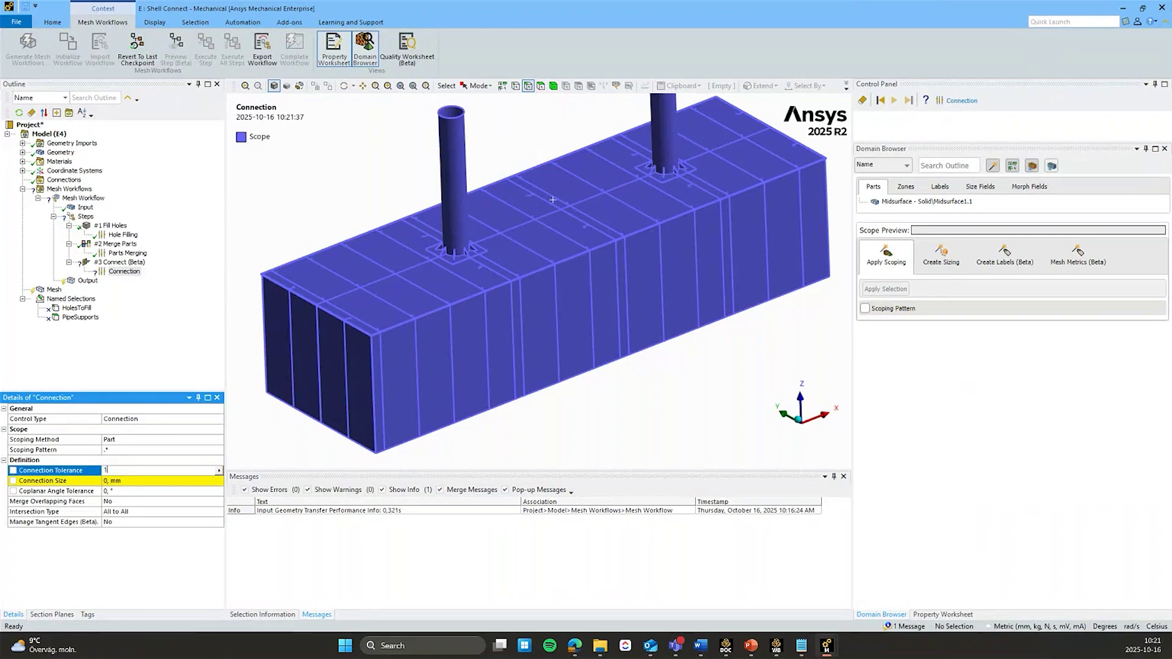
pyautogui.write('0')
pyautogui.press('Return')
pyautogui.click(129, 480)
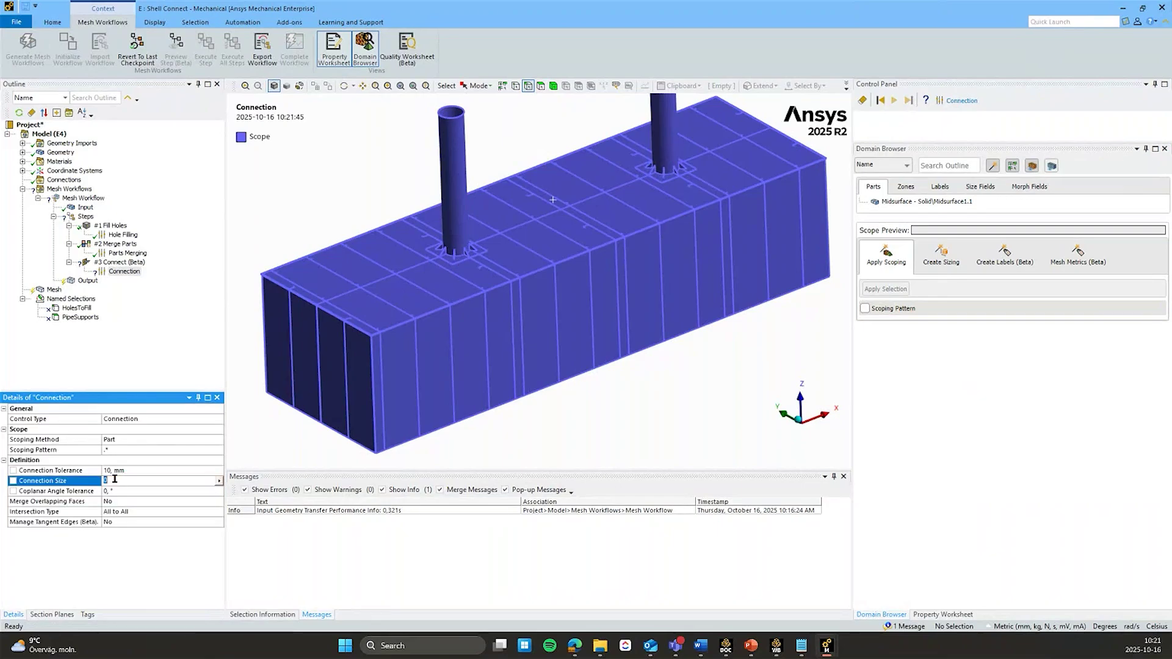
pyautogui.write('100')
pyautogui.press('Return')
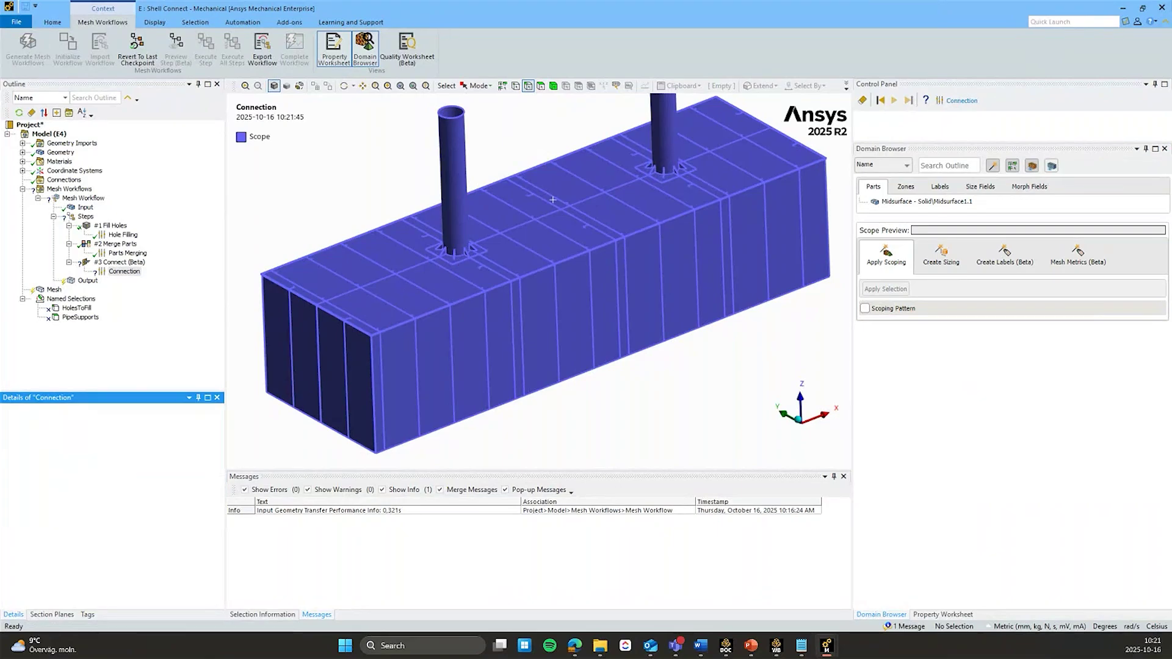
pyautogui.click(130, 492)
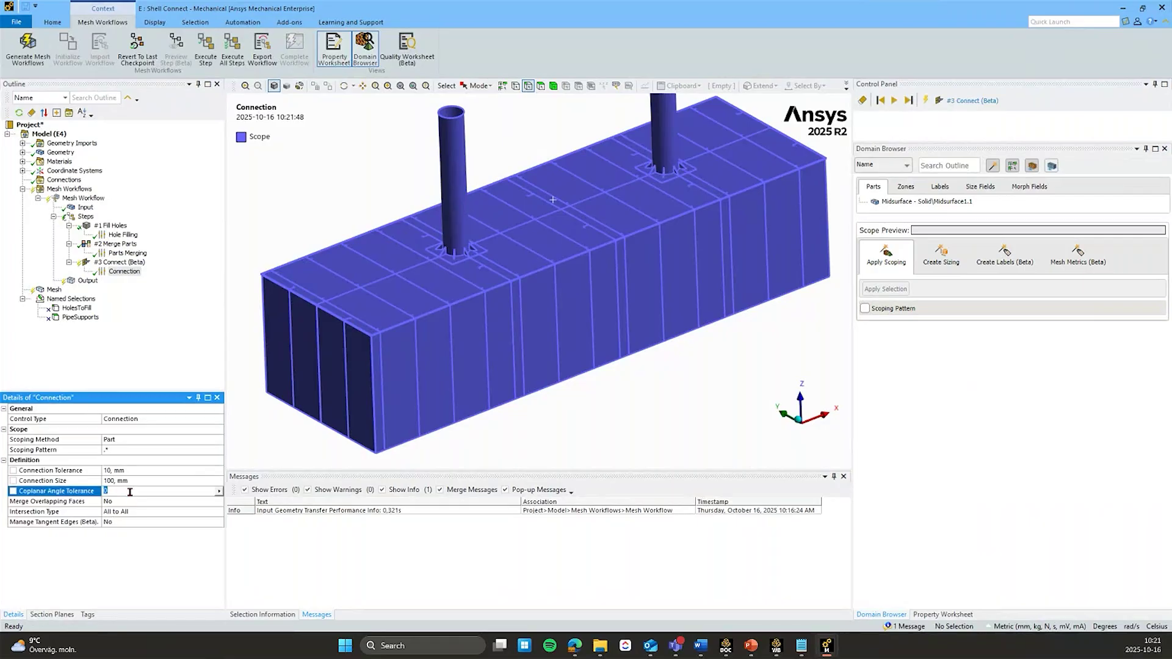
pyautogui.write('3')
pyautogui.press('Return')
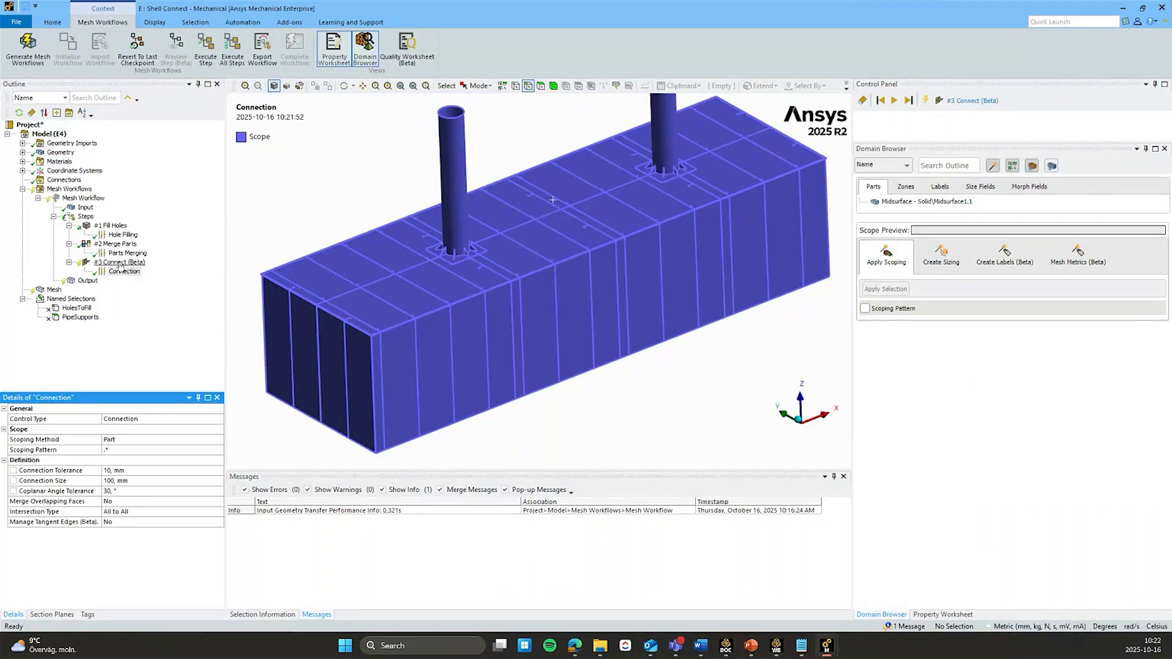
# Execute the workflow up to #3 Connect (Beta) and review the Zones and Labels lists
pyautogui.rightClick(120, 263)
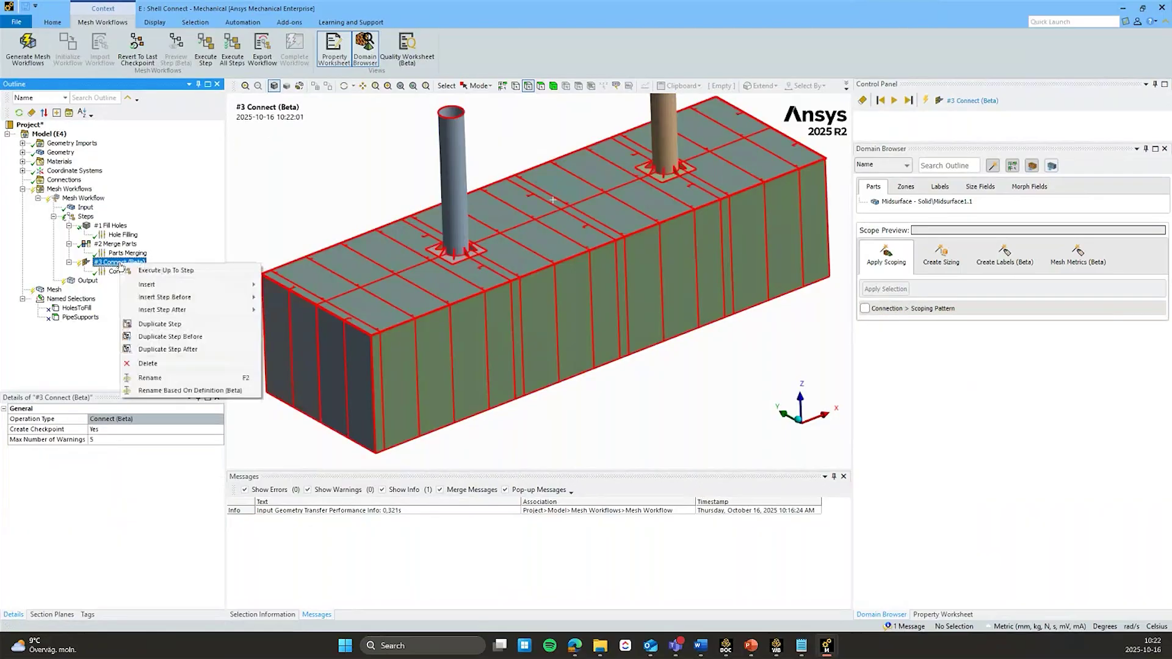
pyautogui.click(184, 271)
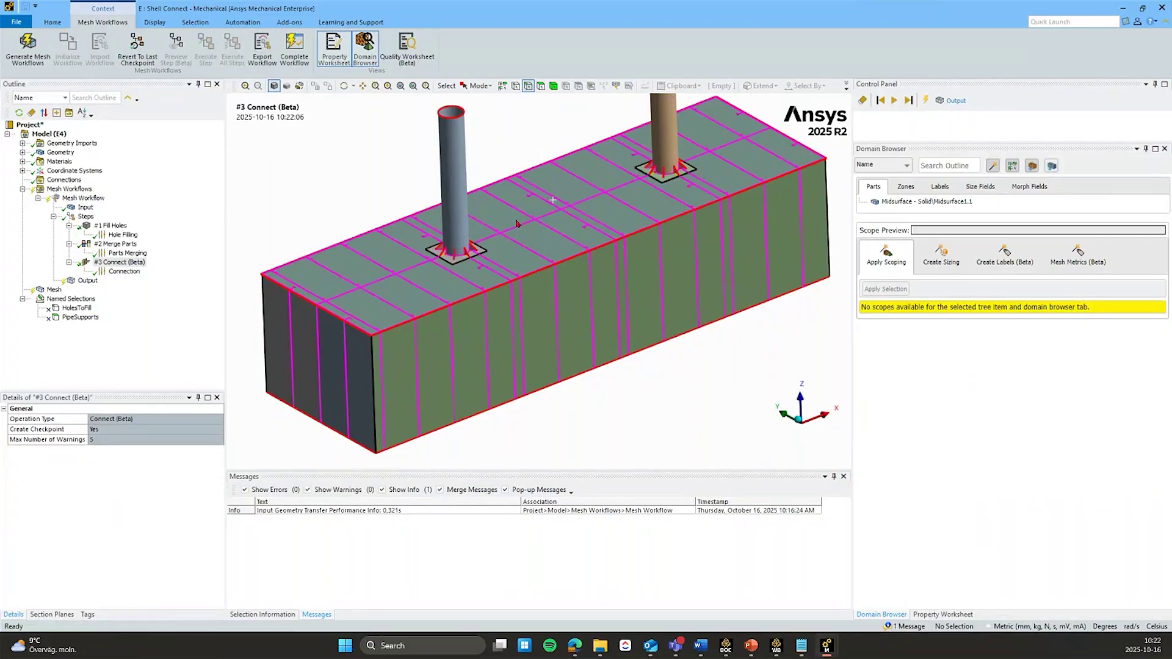
pyautogui.scroll(1, 471, 232)
pyautogui.scroll(1, 544, 241)
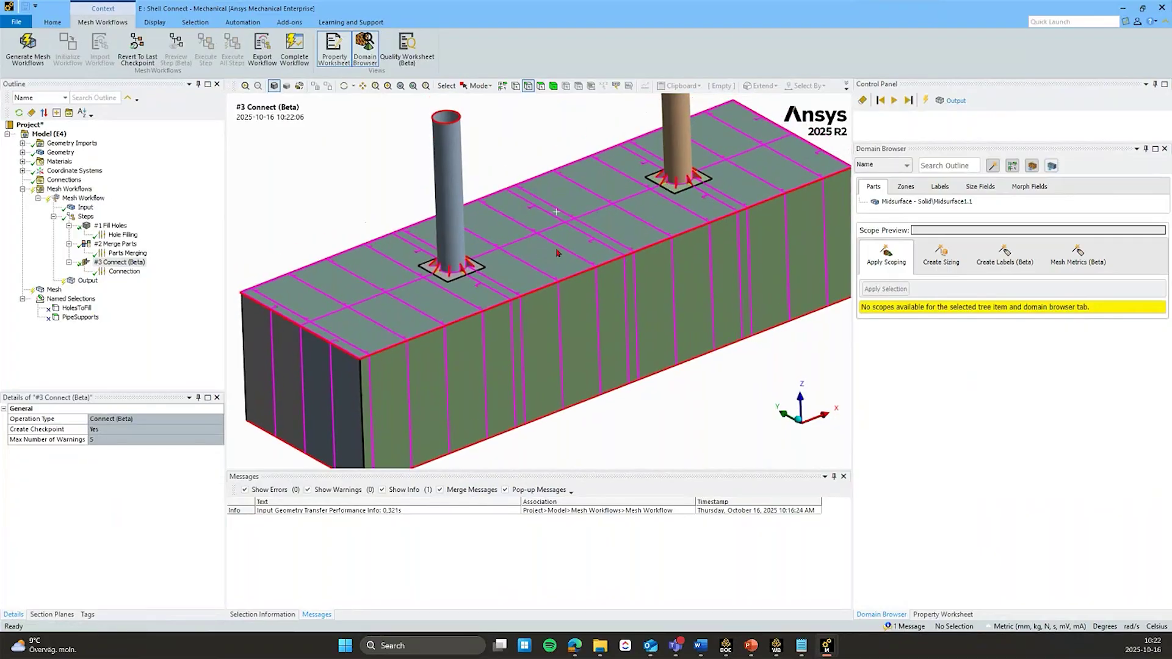
pyautogui.click(906, 187)
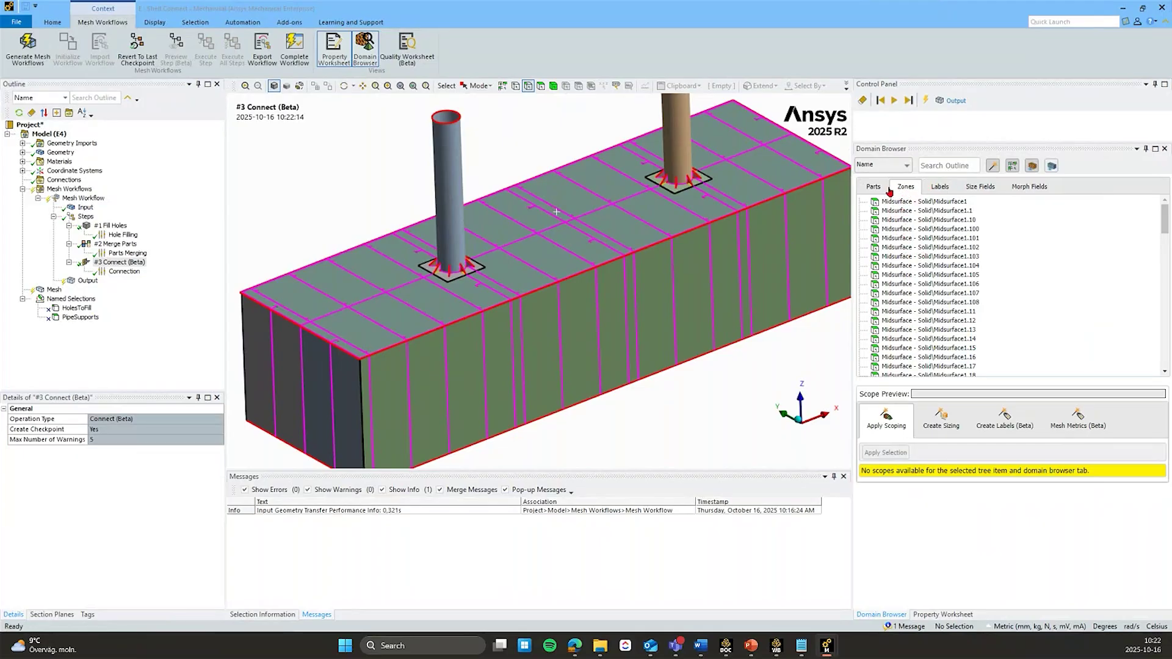
pyautogui.click(938, 191)
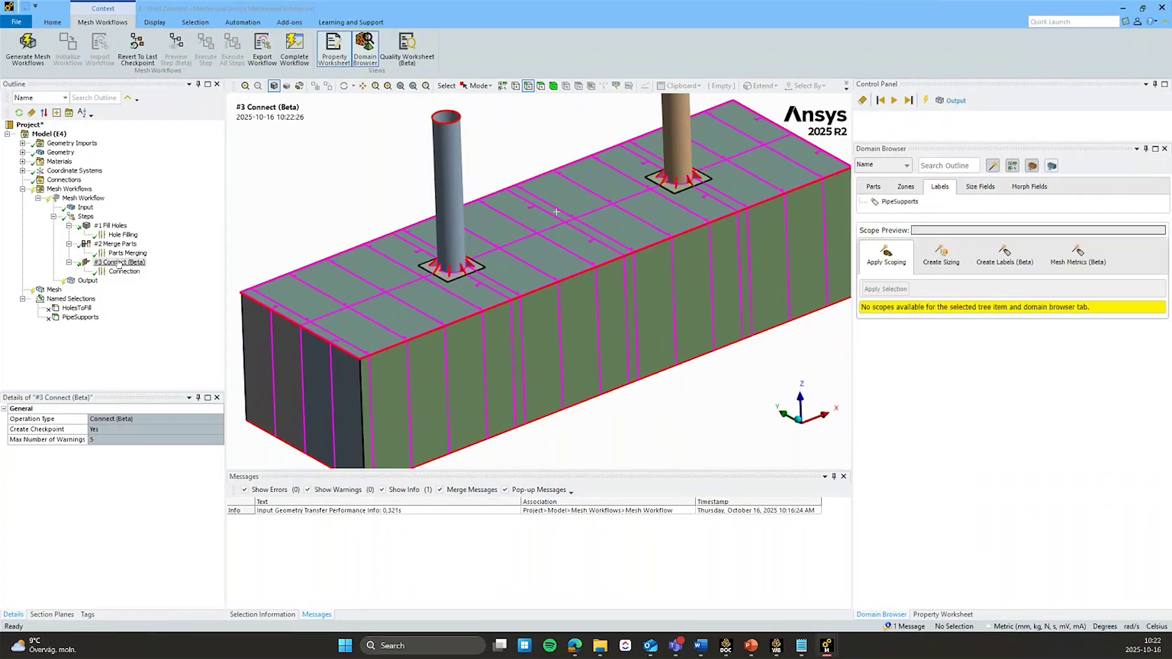
# Insert a Create Size Field step after the Connect step
pyautogui.rightClick(123, 263)
pyautogui.moveTo(221, 298)
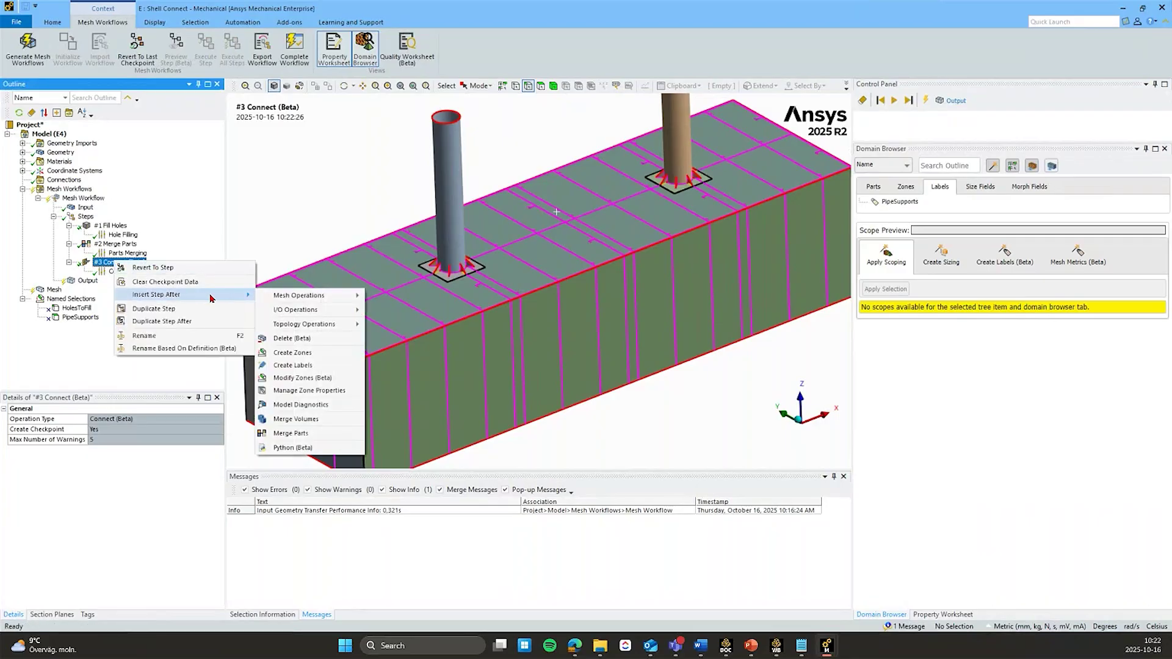
pyautogui.moveTo(305, 295)
pyautogui.moveTo(406, 299)
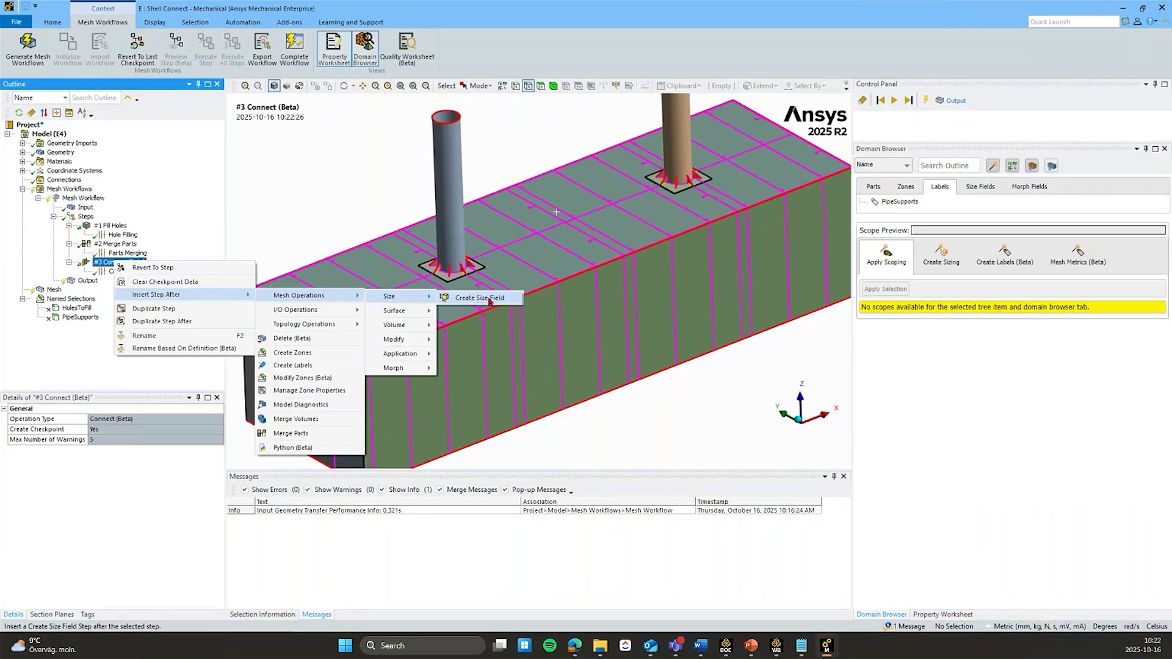
pyautogui.click(476, 299)
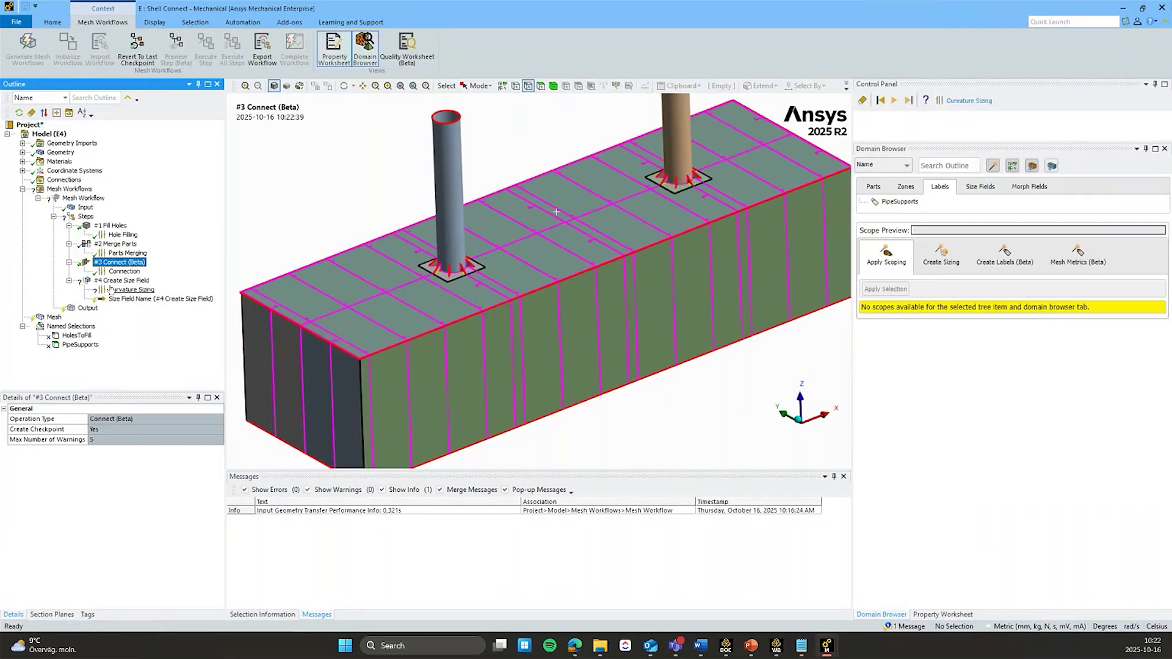
# Scope Curvature Sizing to all parts and keep it defined by Settings
pyautogui.click(131, 290)
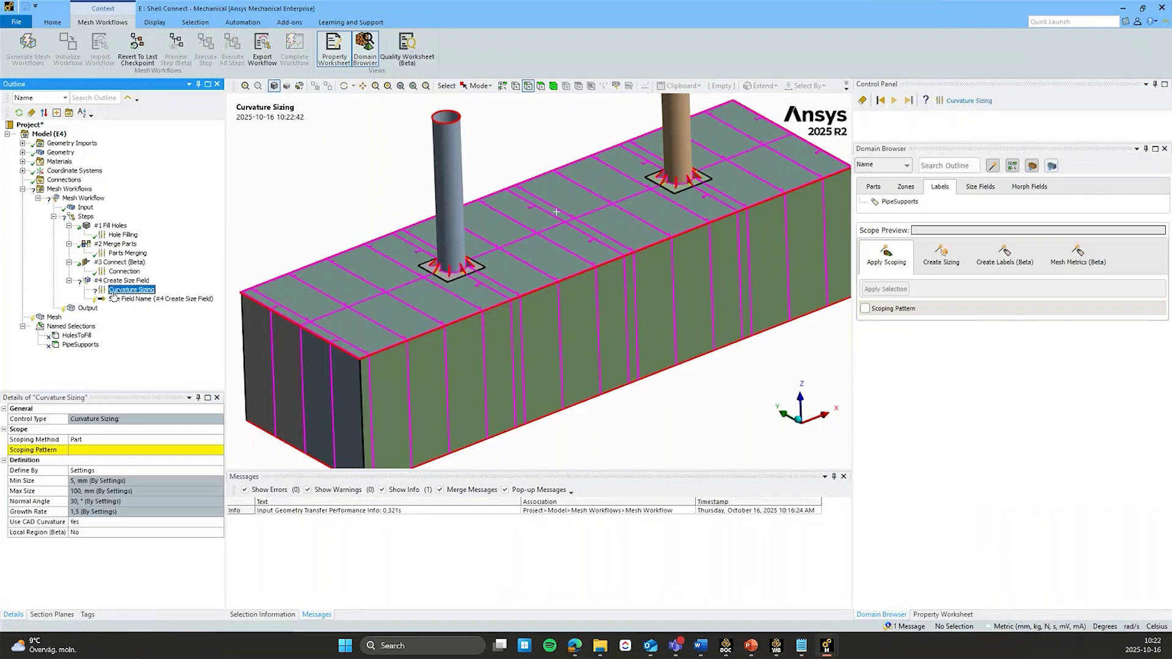
pyautogui.click(145, 450)
pyautogui.click(218, 451)
pyautogui.click(244, 452)
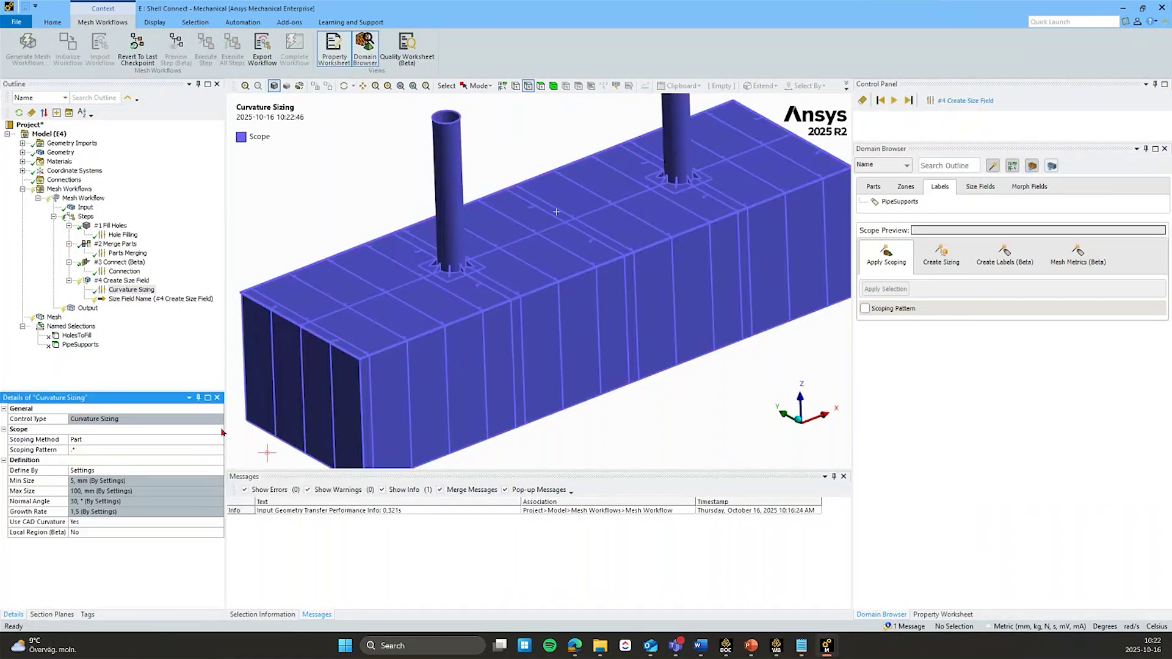
pyautogui.click(102, 472)
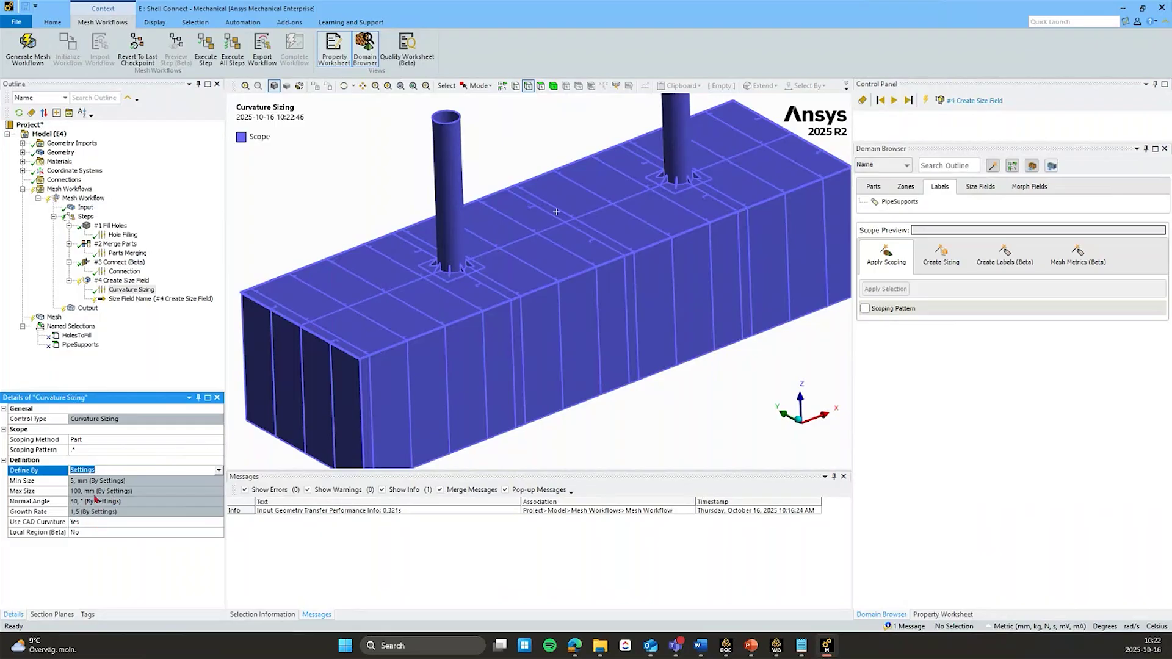
pyautogui.click(86, 218)
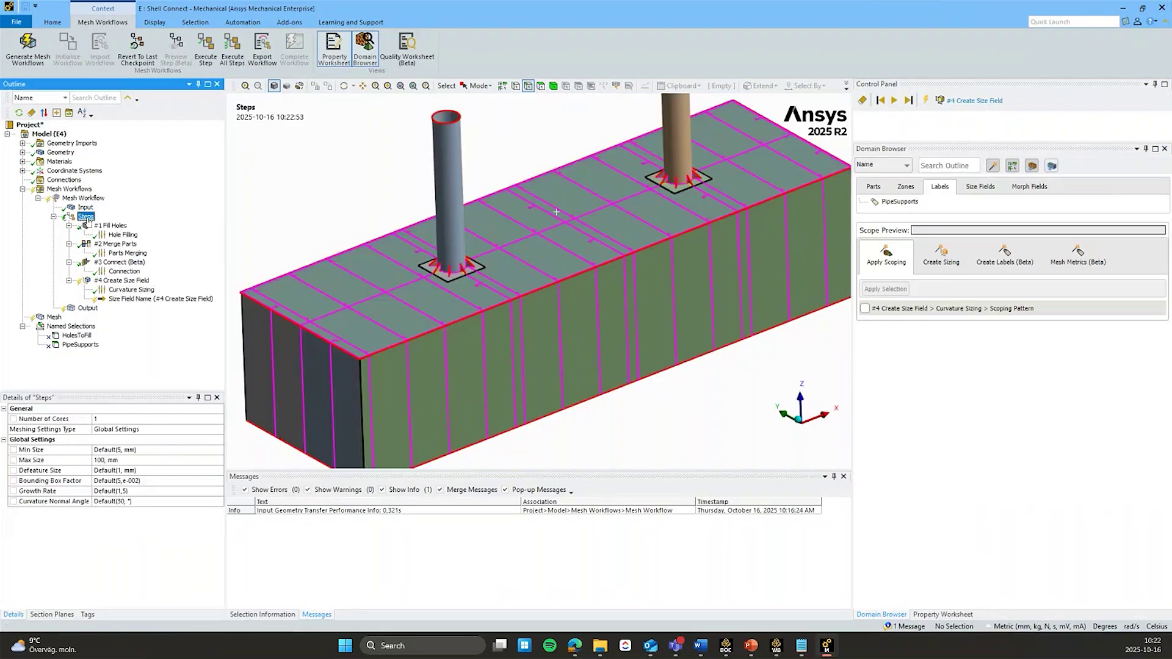
pyautogui.click(132, 290)
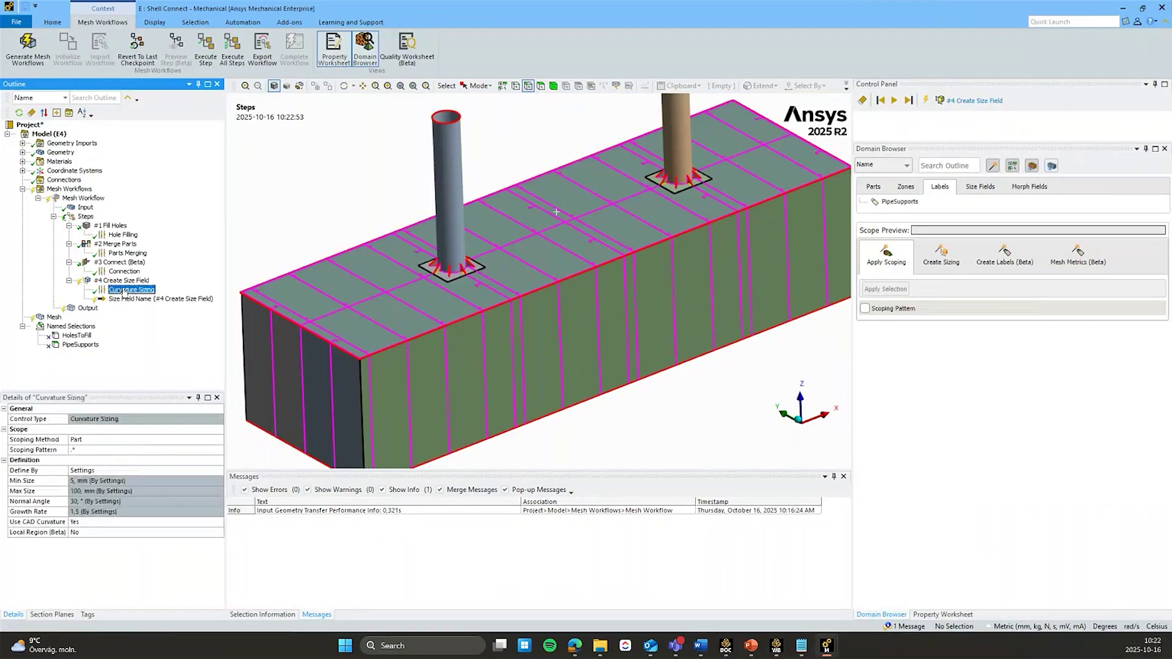
pyautogui.click(110, 471)
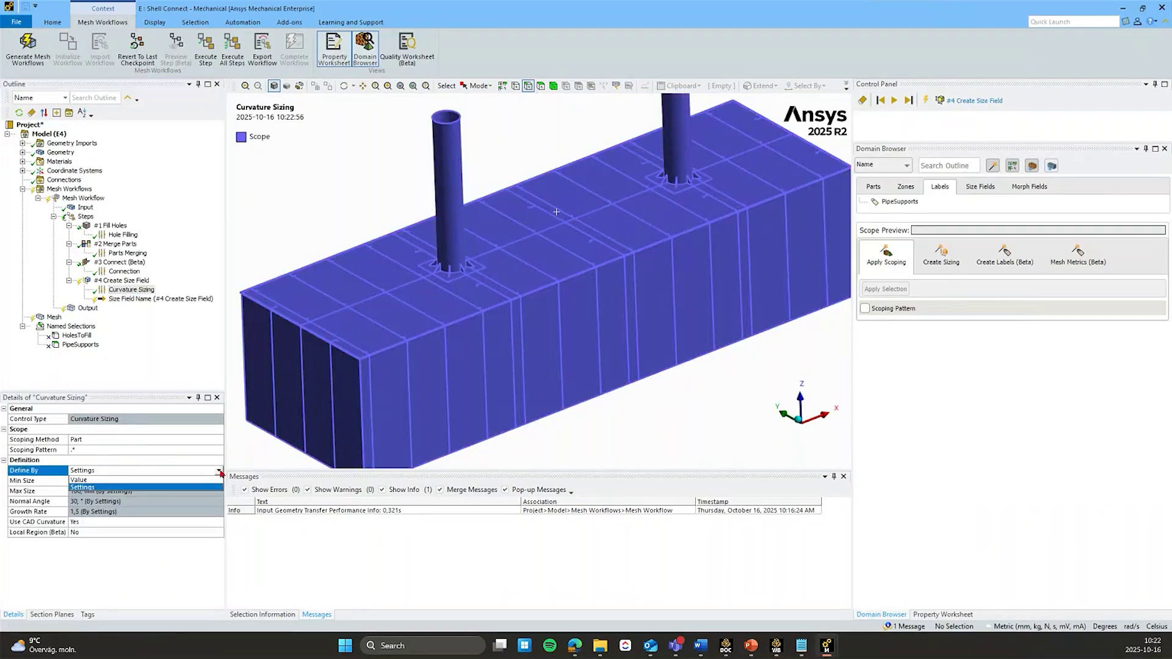
pyautogui.click(147, 481)
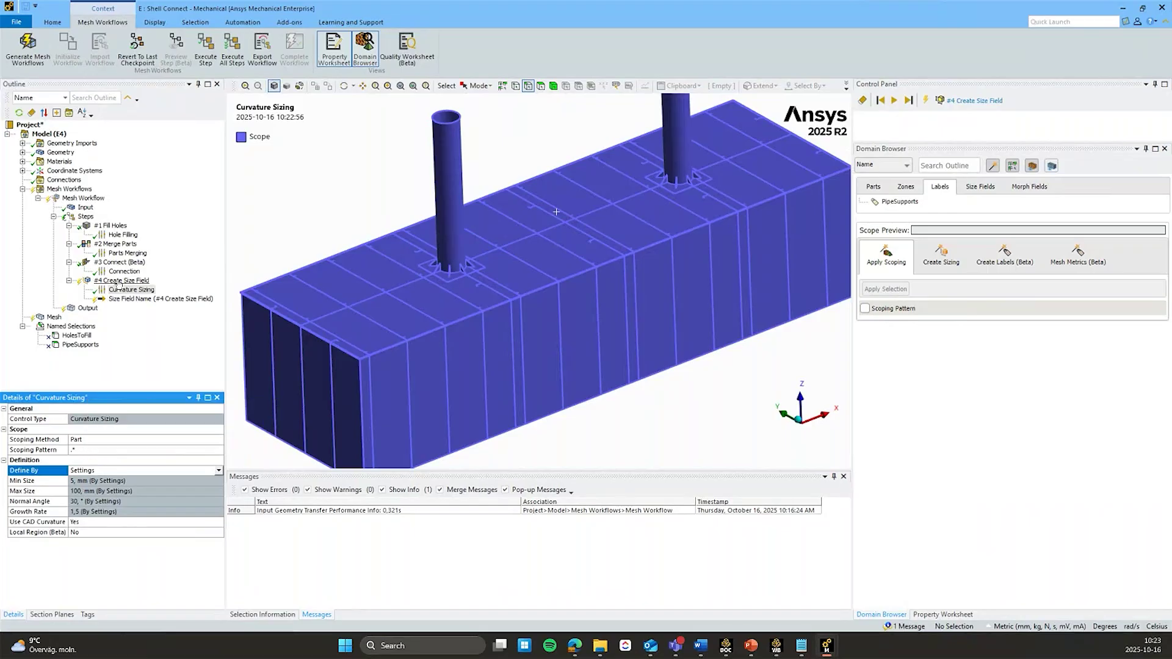
# Add a Constant Sizing control to step #4, scoped by label to PipeSupports
pyautogui.rightClick(121, 281)
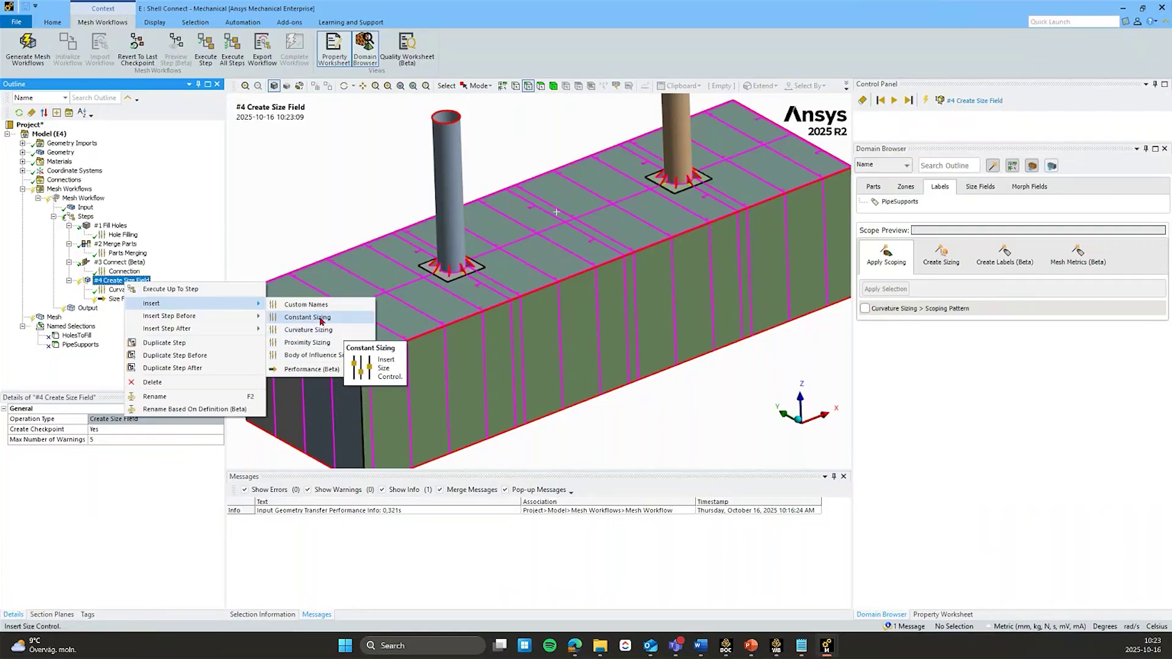
pyautogui.click(317, 319)
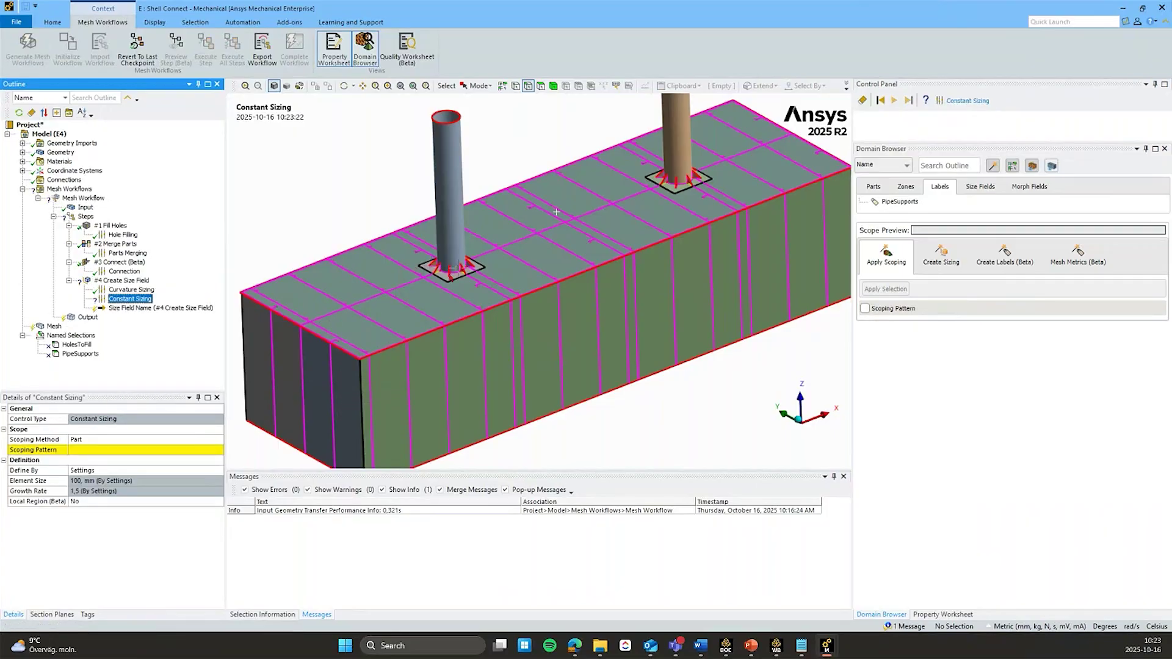
pyautogui.click(80, 440)
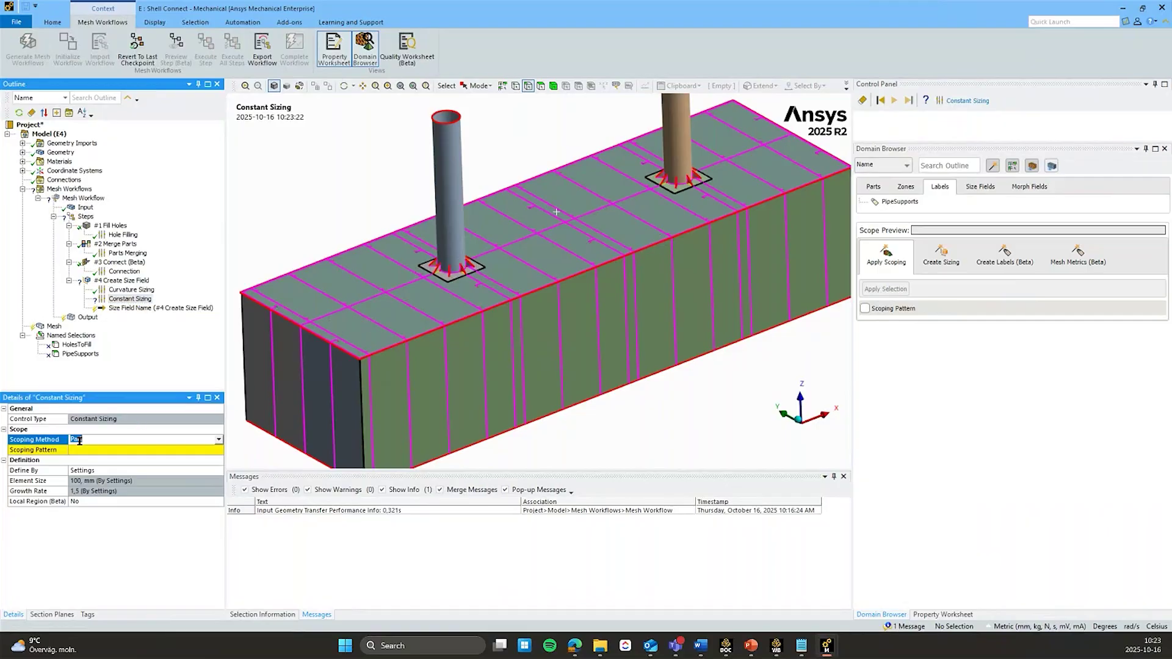
pyautogui.click(220, 441)
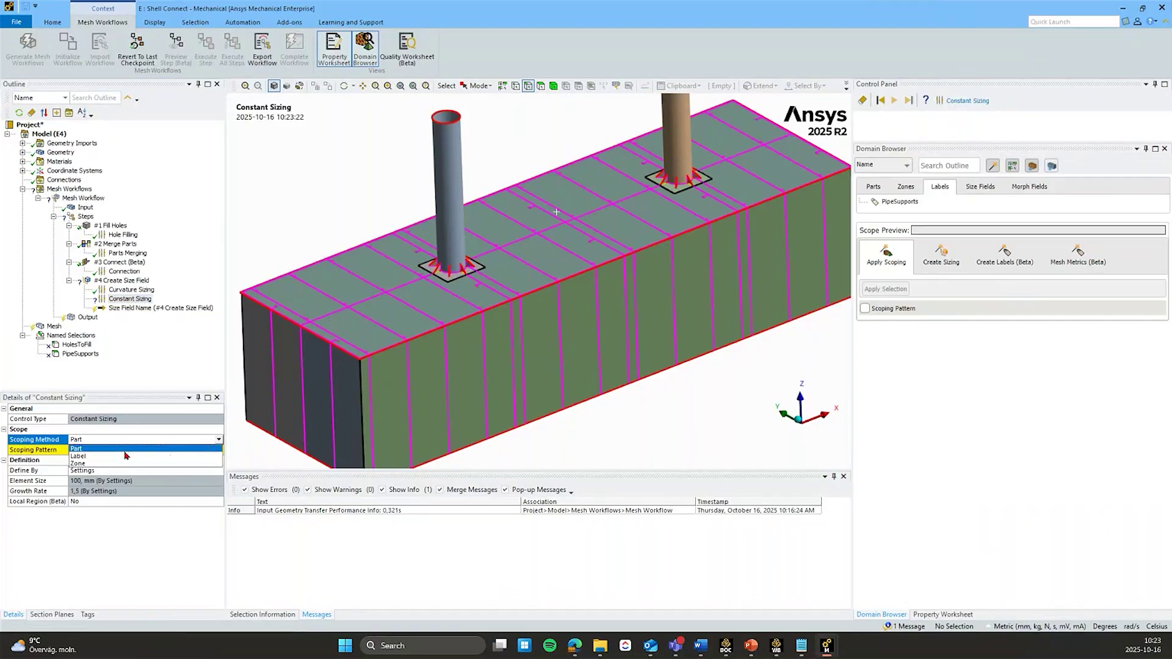
pyautogui.click(125, 457)
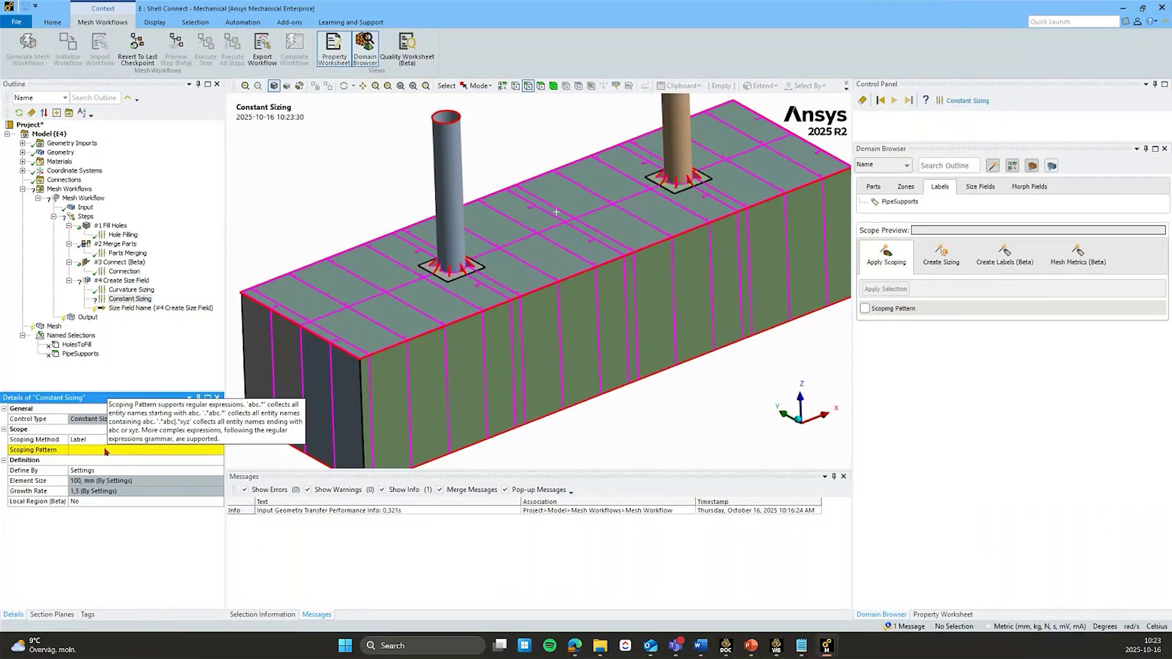
pyautogui.click(897, 203)
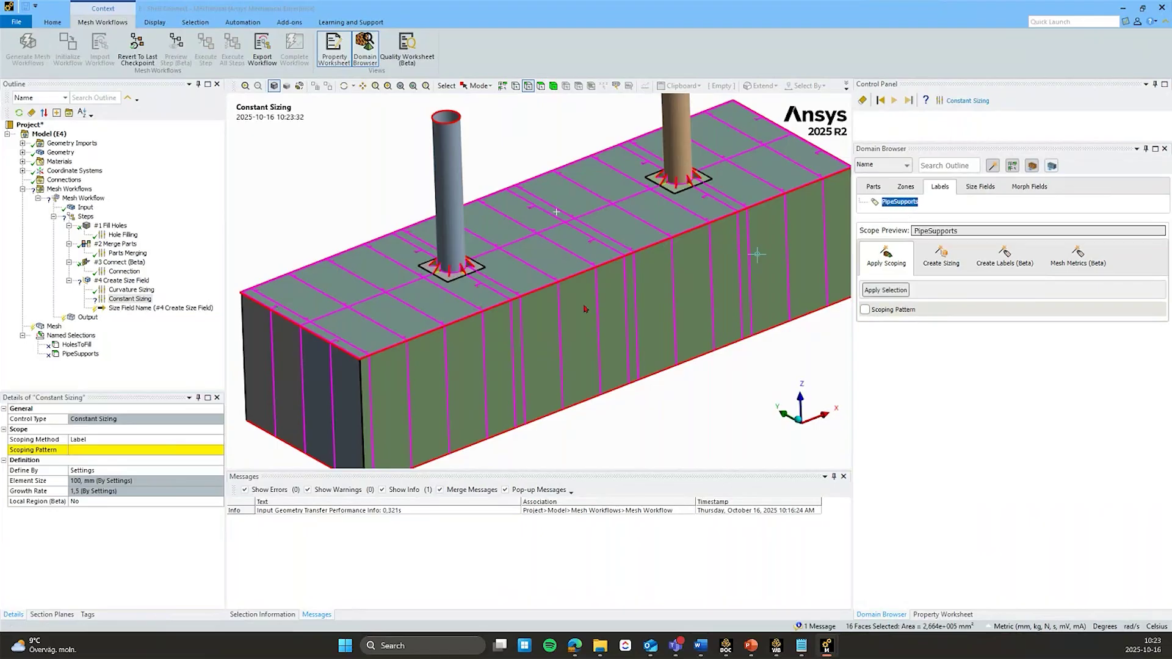
pyautogui.click(886, 292)
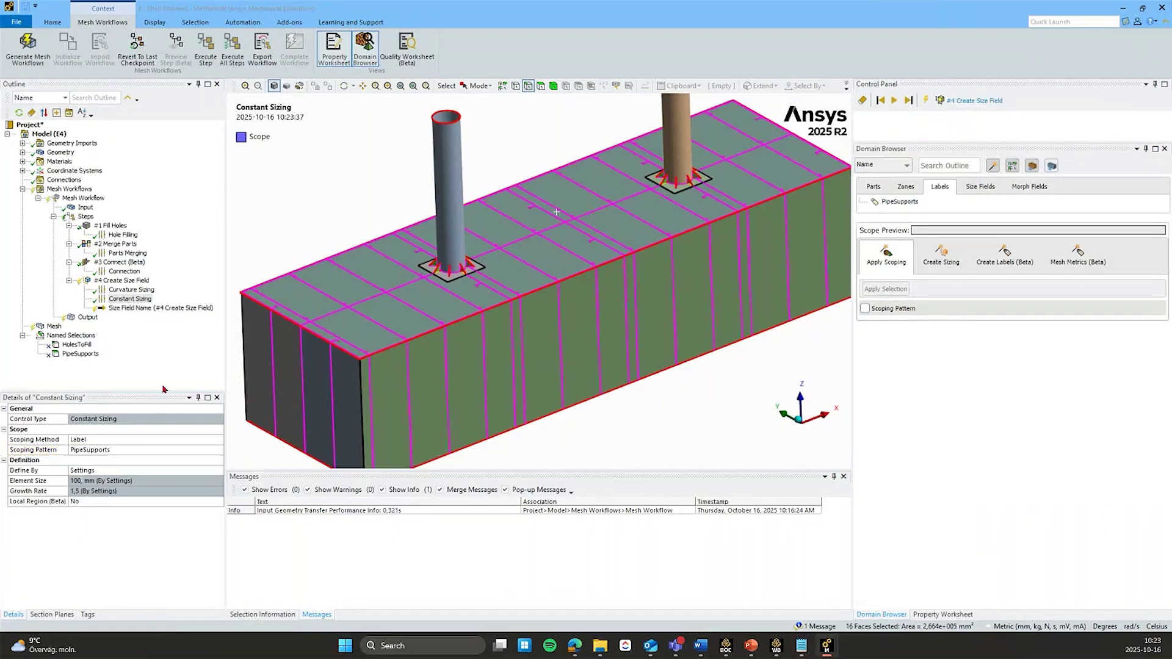
# Define the Constant Sizing by a 70 mm element size value and execute up to step #4
pyautogui.click(103, 471)
pyautogui.click(220, 471)
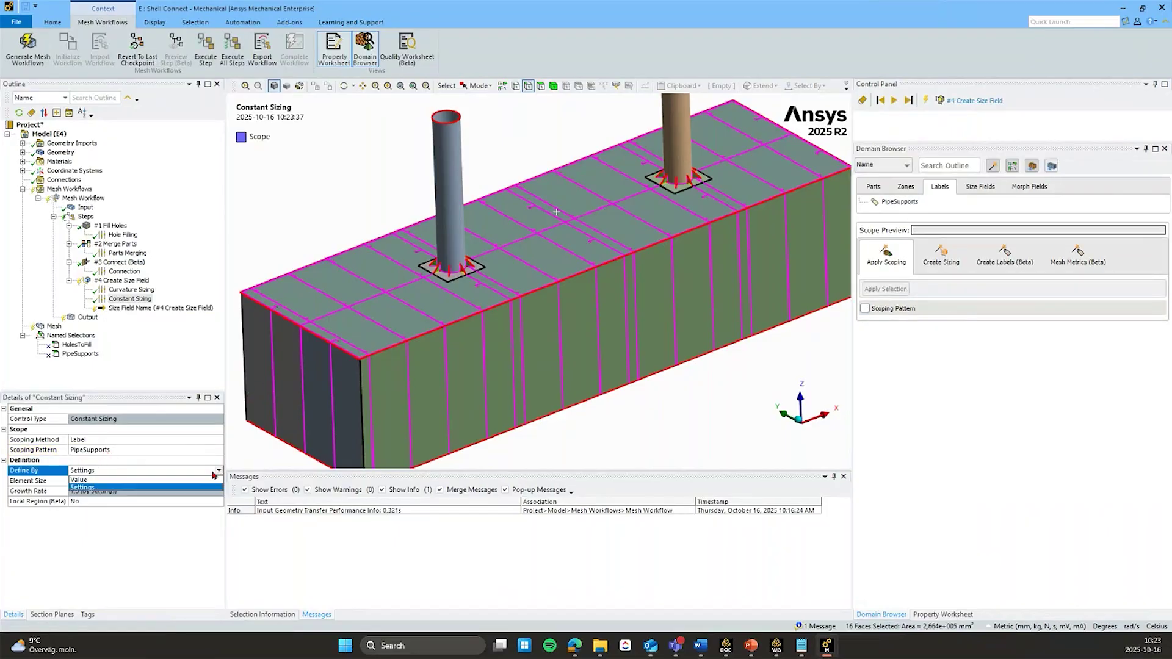
pyautogui.click(192, 482)
pyautogui.click(97, 483)
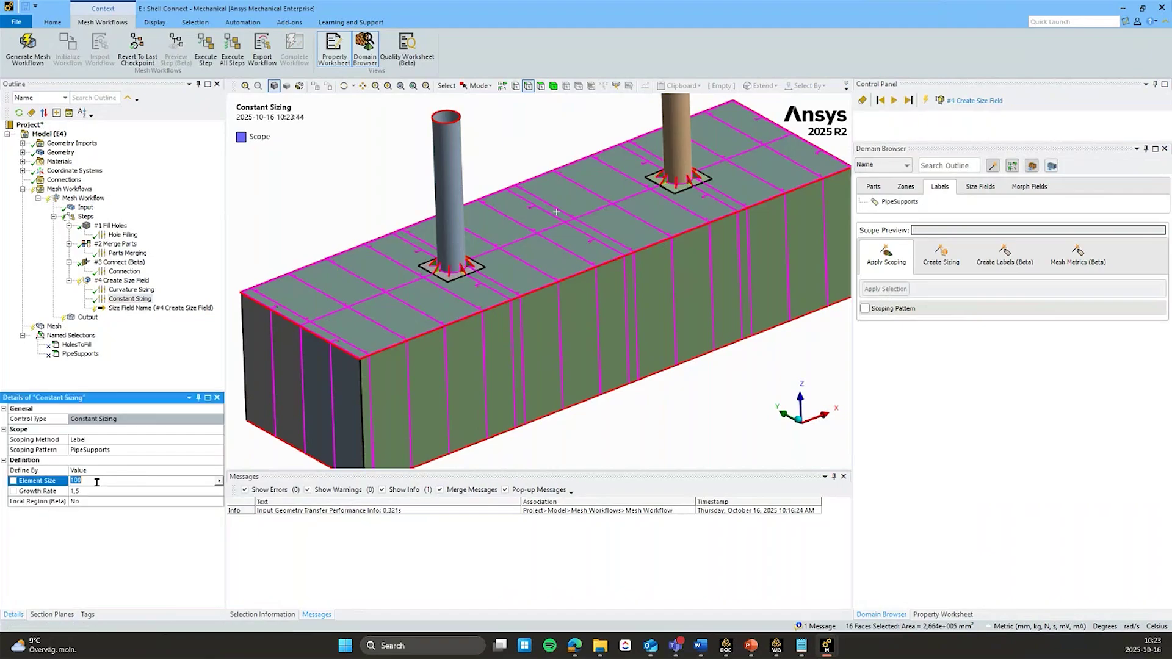
pyautogui.write('70')
pyautogui.press('Return')
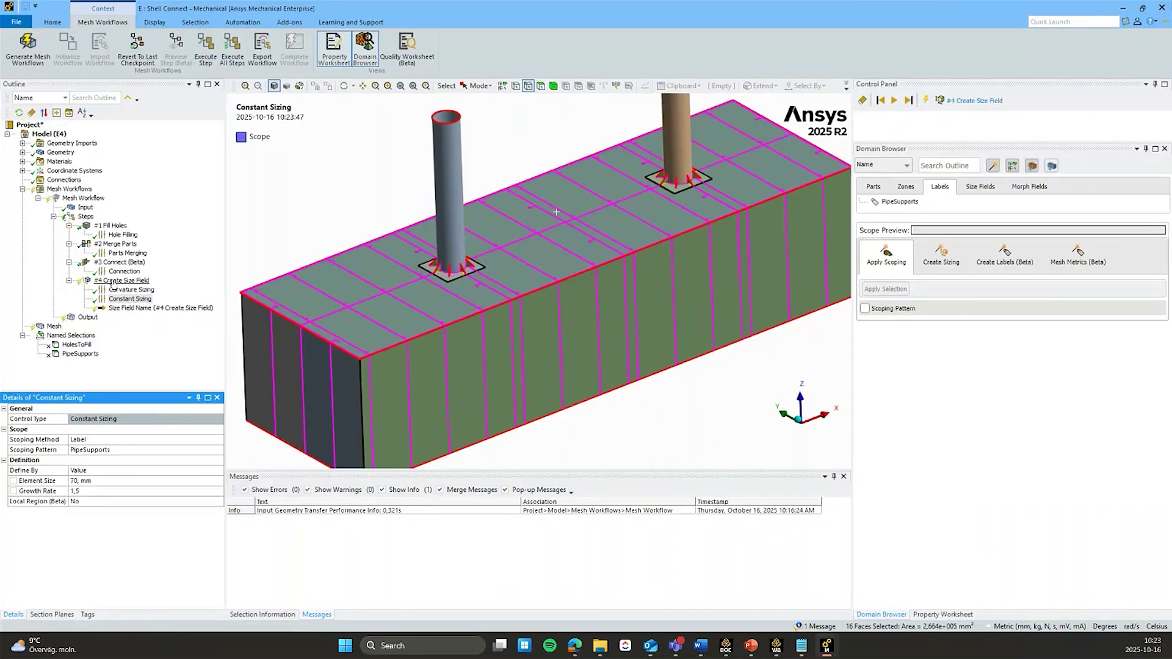
pyautogui.rightClick(117, 282)
pyautogui.click(157, 287)
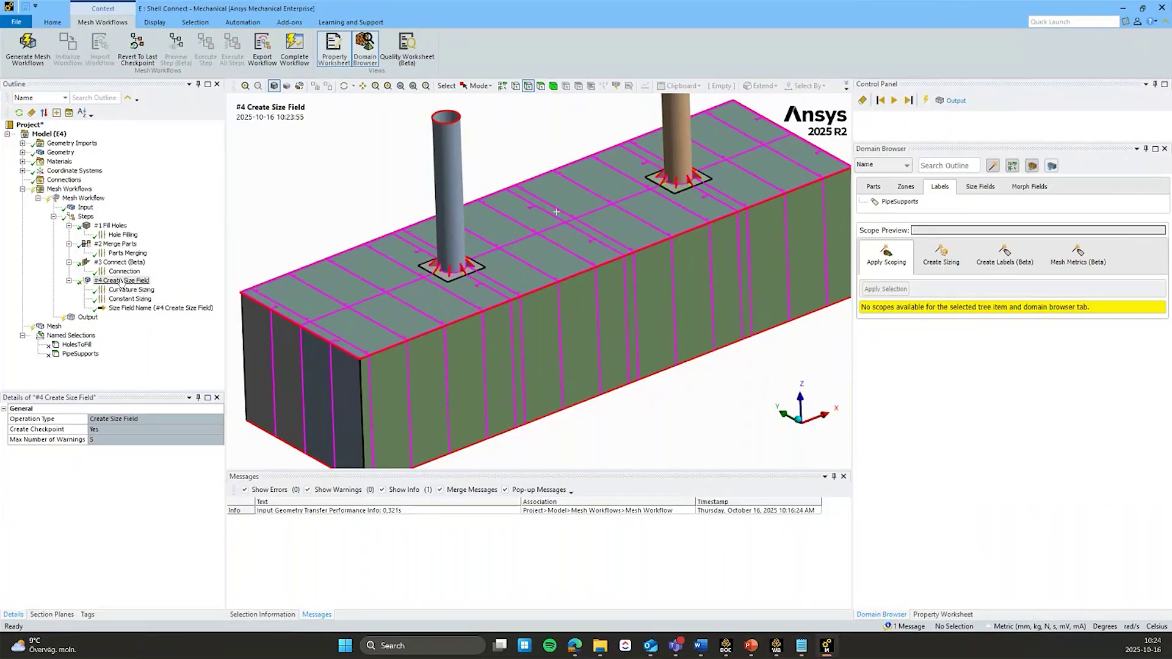
# Insert a Mesh Surface step after the Create Size Field step
pyautogui.rightClick(122, 283)
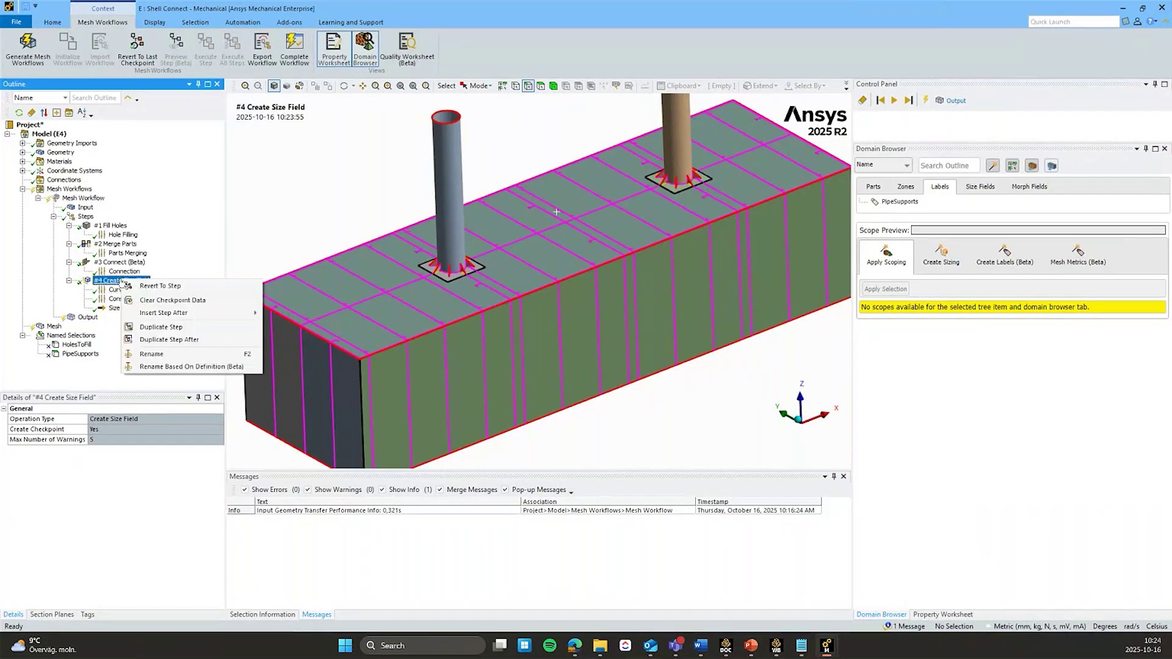
pyautogui.moveTo(183, 313)
pyautogui.moveTo(317, 314)
pyautogui.moveTo(418, 317)
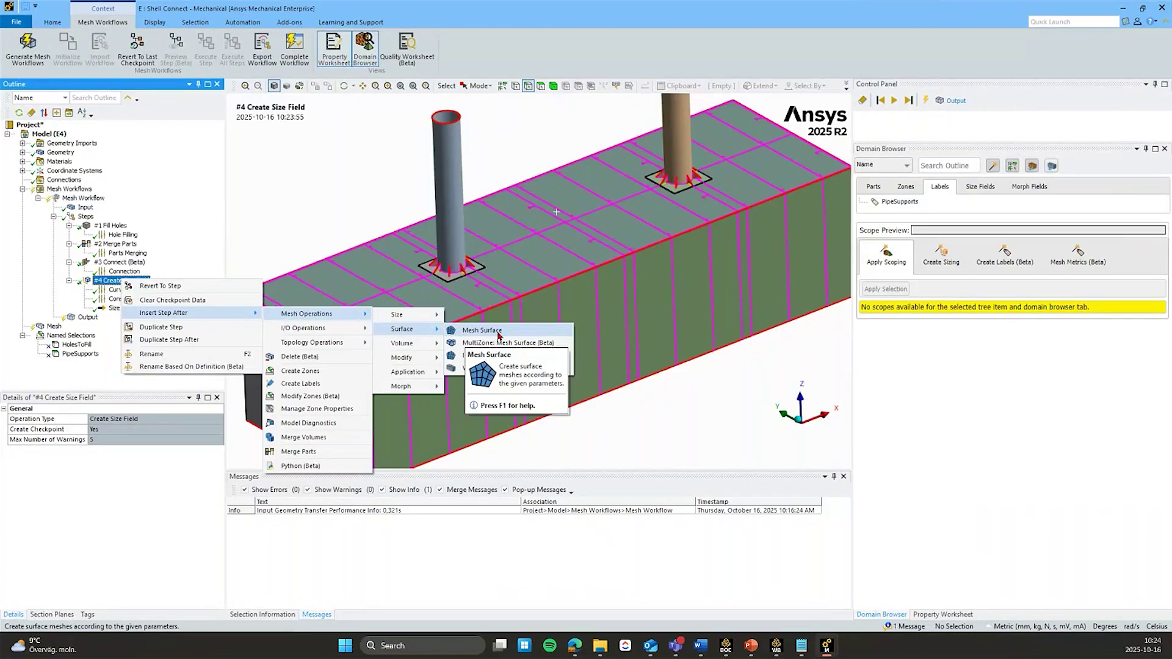
pyautogui.click(496, 332)
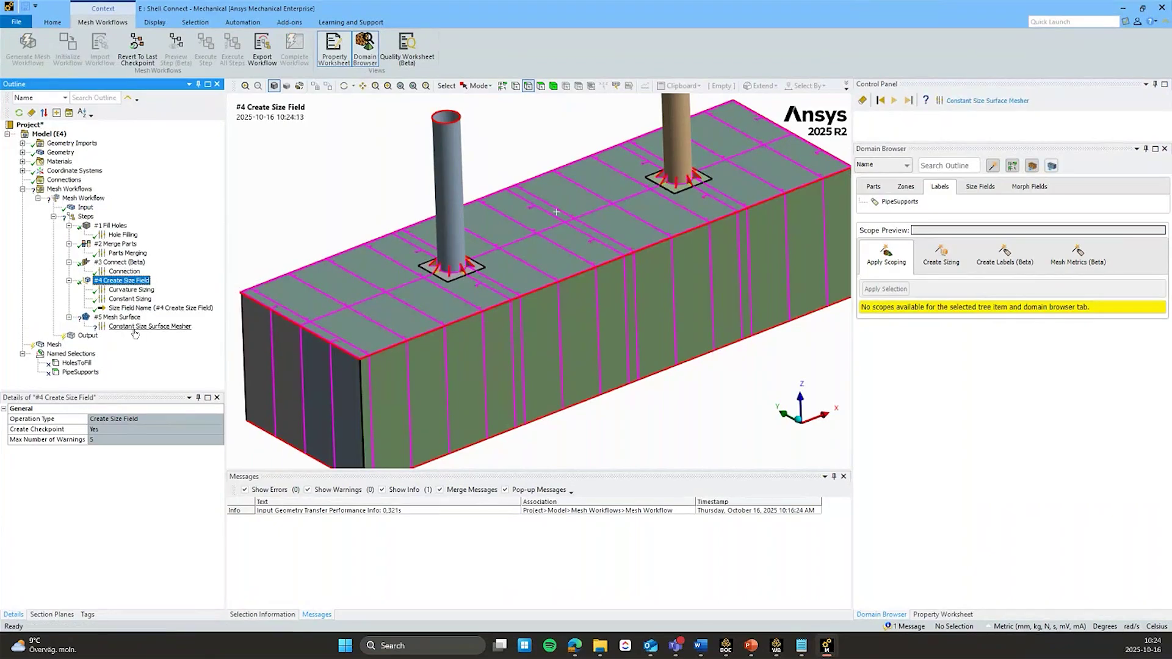
# Make the surface mesher a Size Field Surface Mesher with its size field defined by Outcome
pyautogui.click(138, 327)
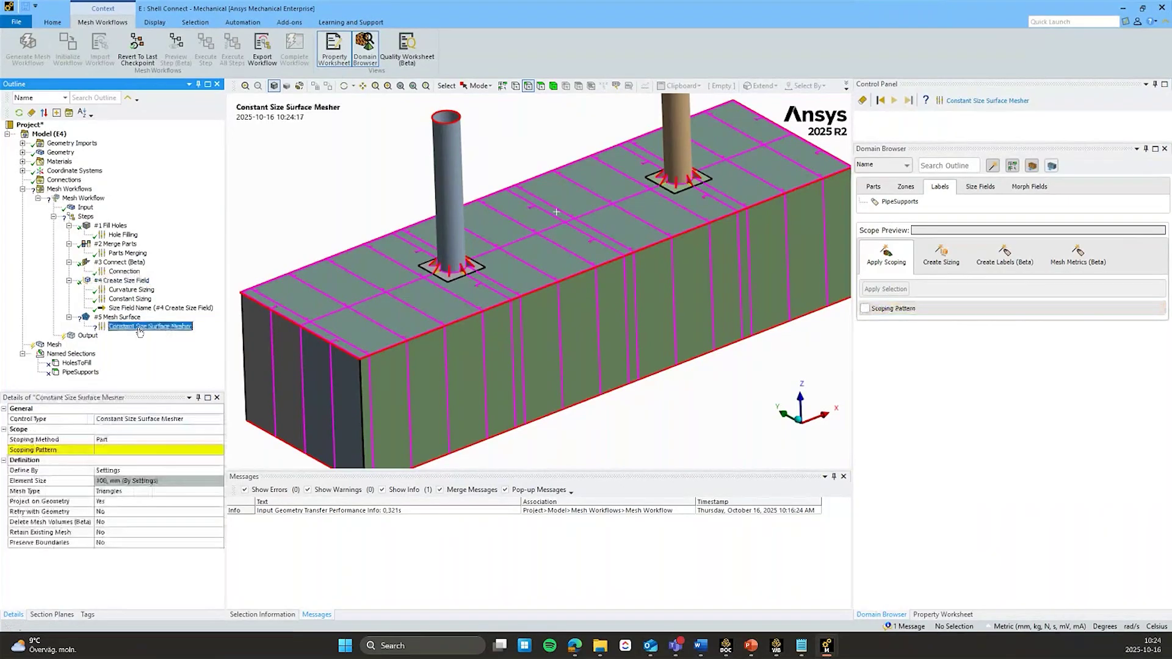
pyautogui.click(139, 419)
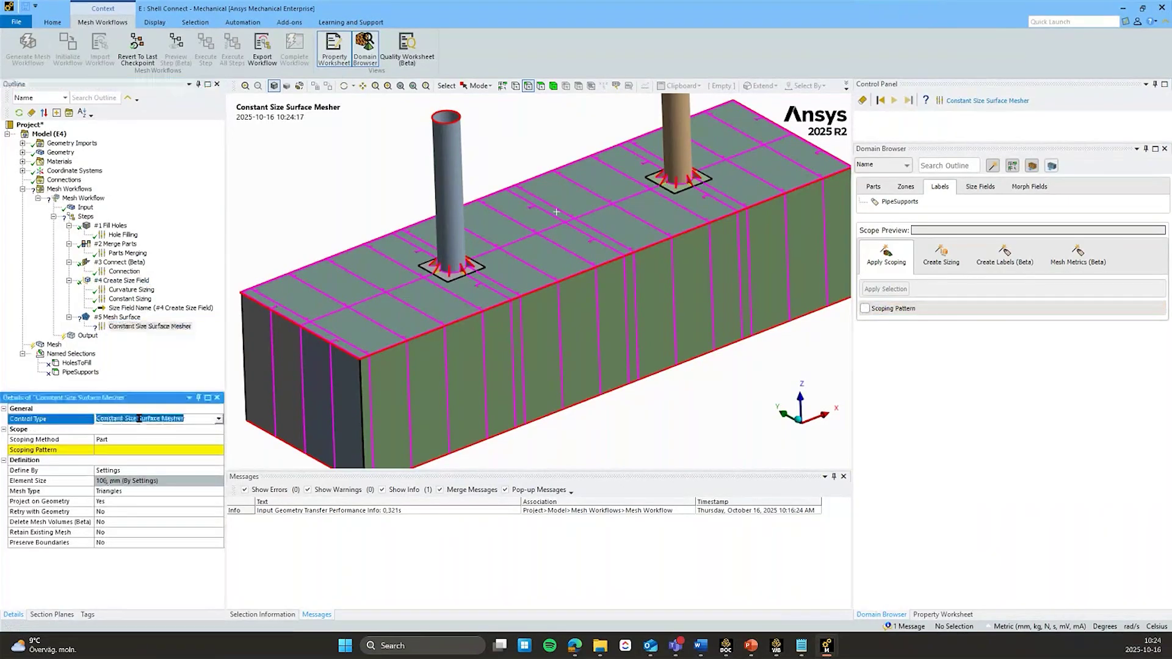
pyautogui.click(219, 420)
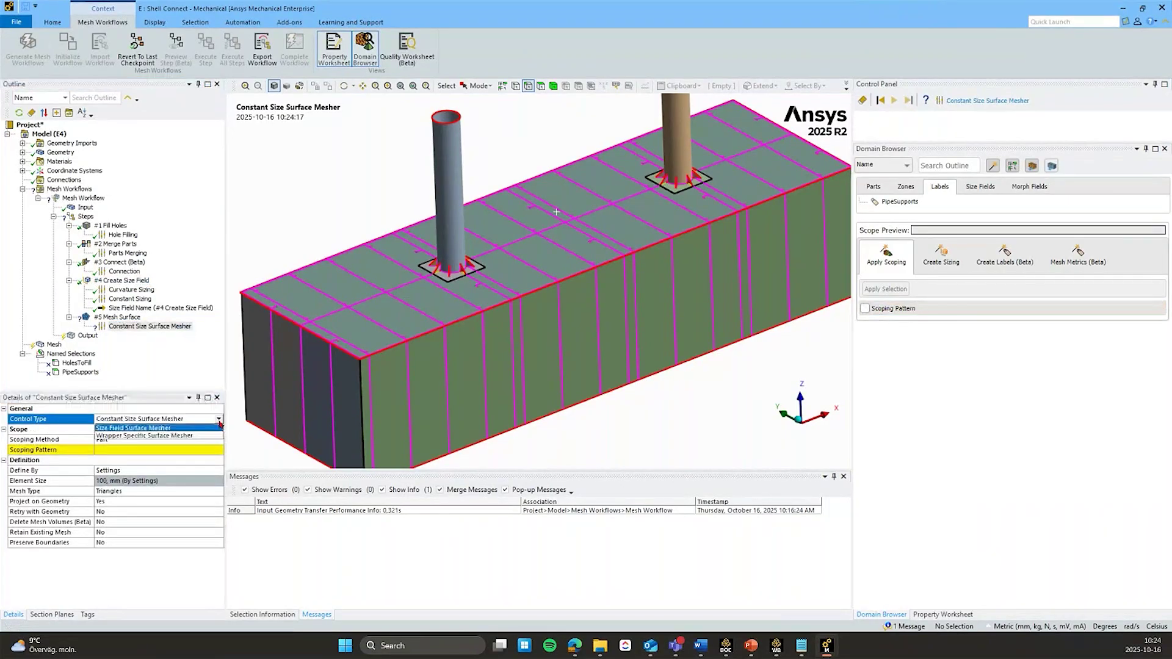
pyautogui.click(217, 428)
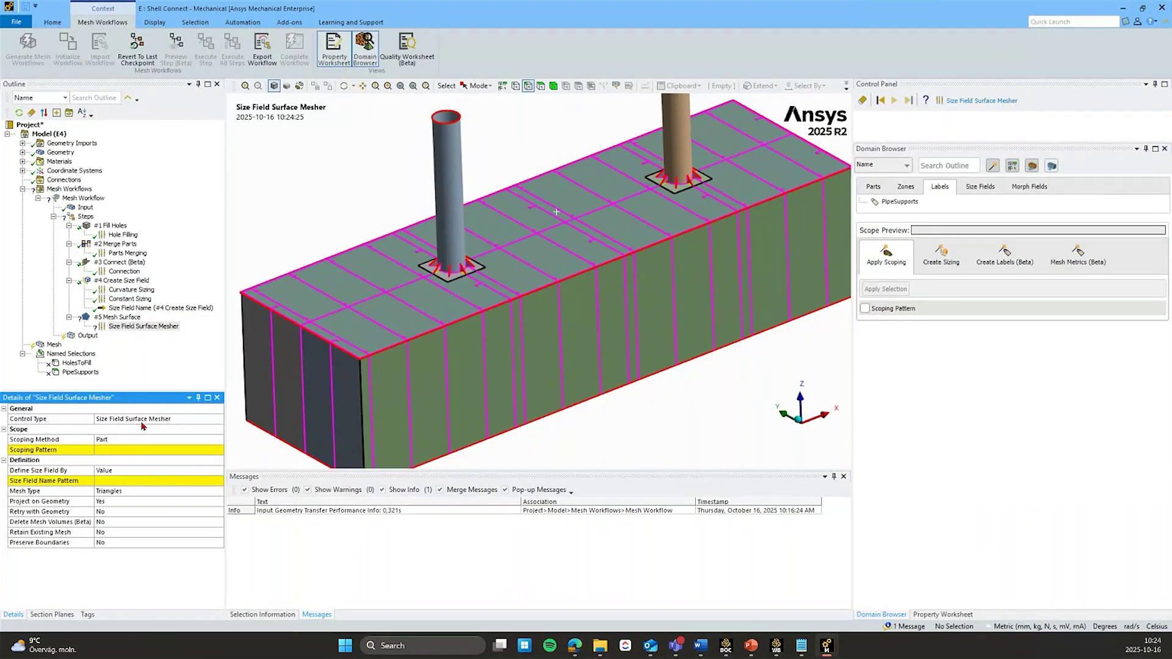
pyautogui.click(108, 481)
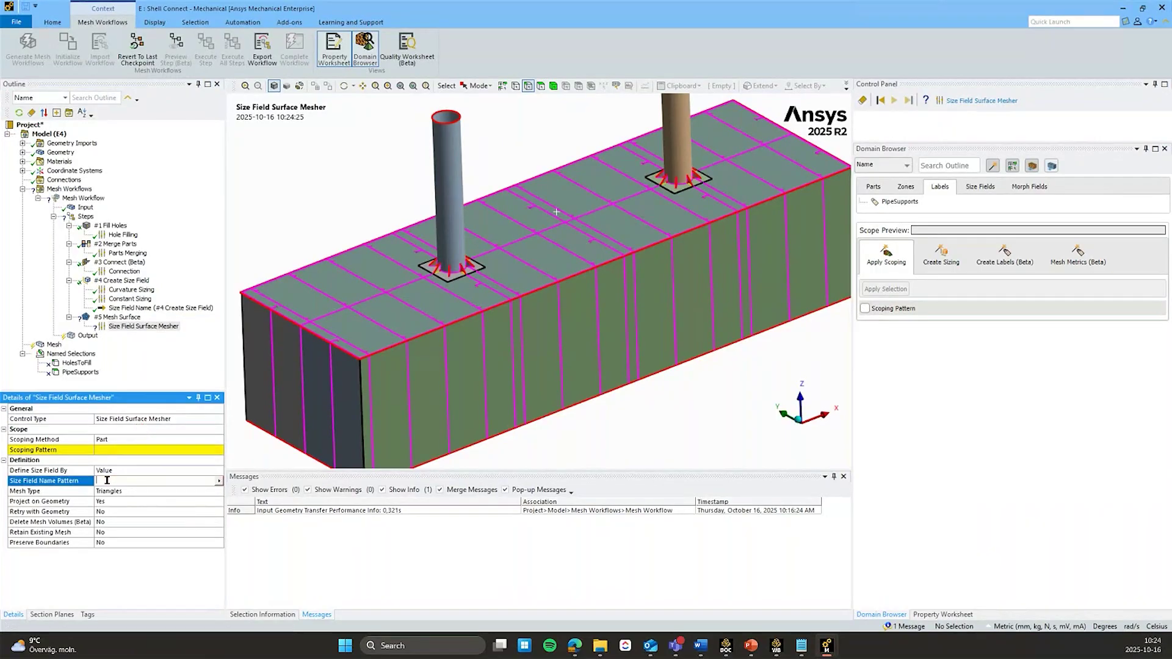
pyautogui.click(139, 470)
pyautogui.click(139, 471)
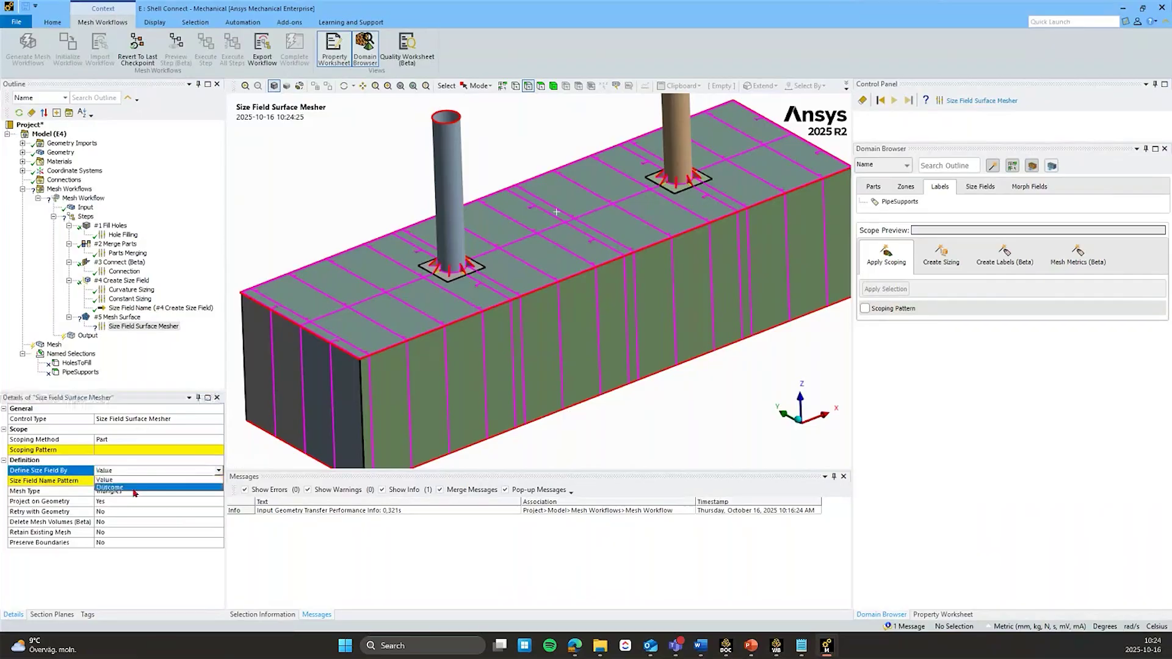
pyautogui.click(134, 489)
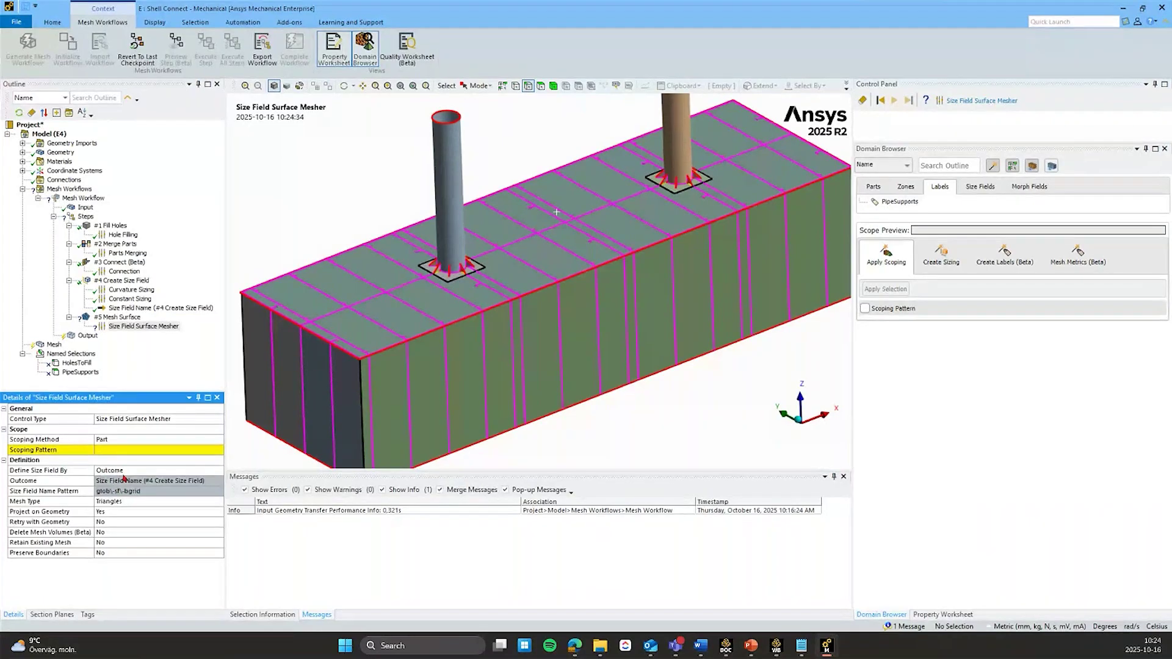
pyautogui.click(117, 481)
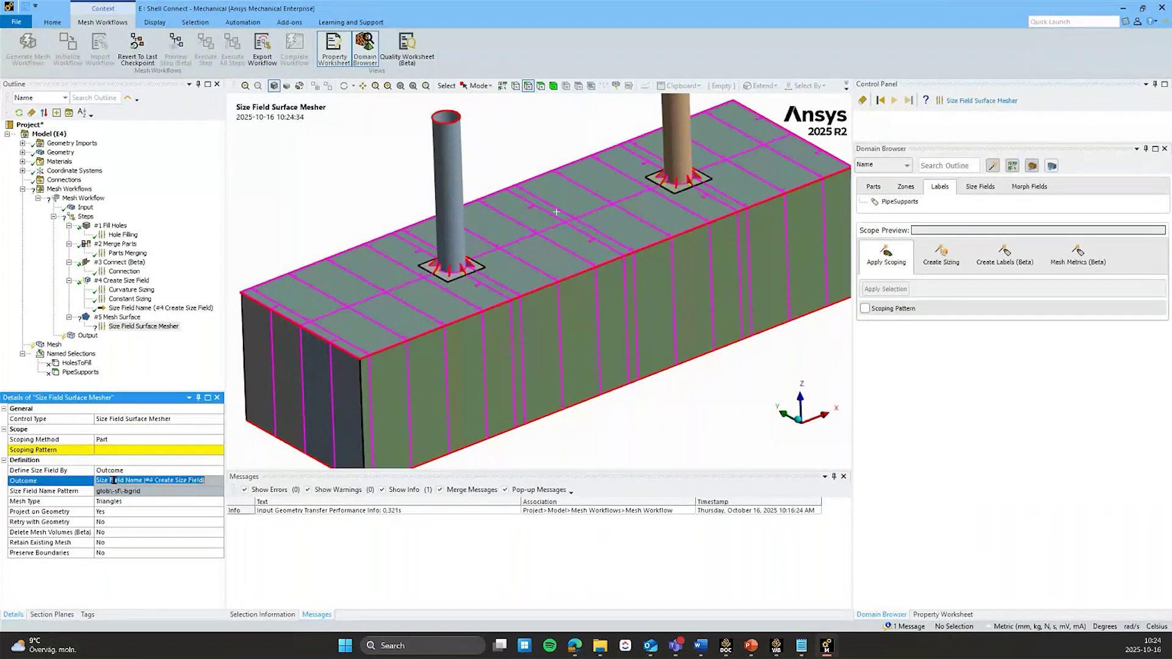
pyautogui.click(207, 482)
# Scope the mesher to all entities ('.*') with Quadrilaterals mesh type
pyautogui.click(122, 450)
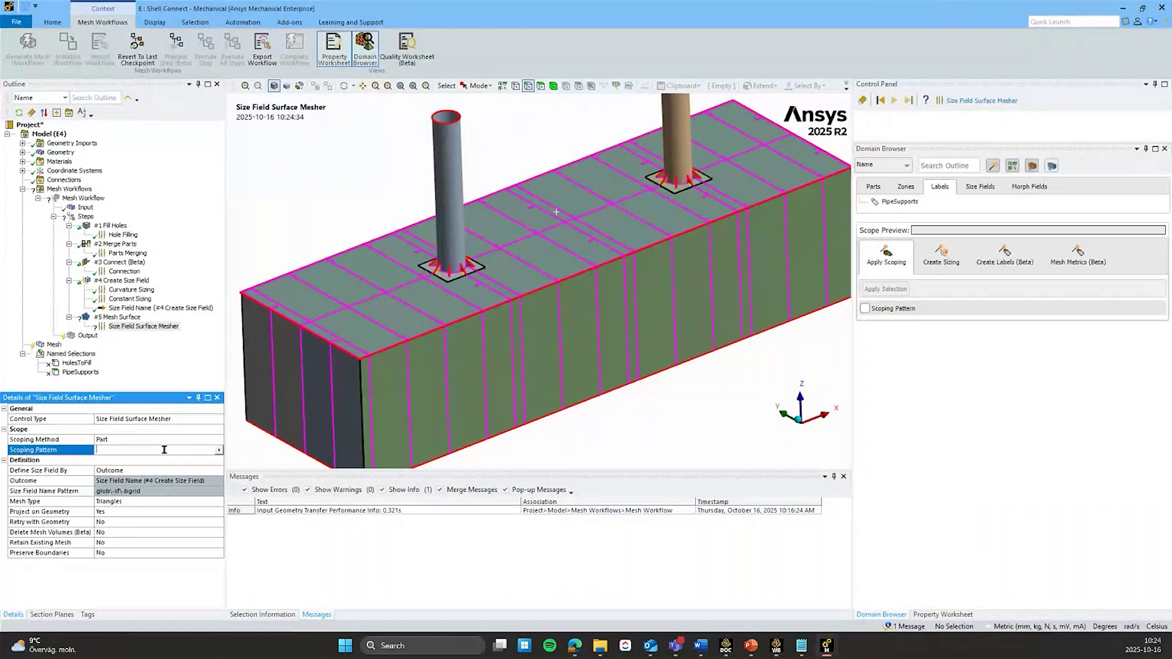
pyautogui.click(220, 450)
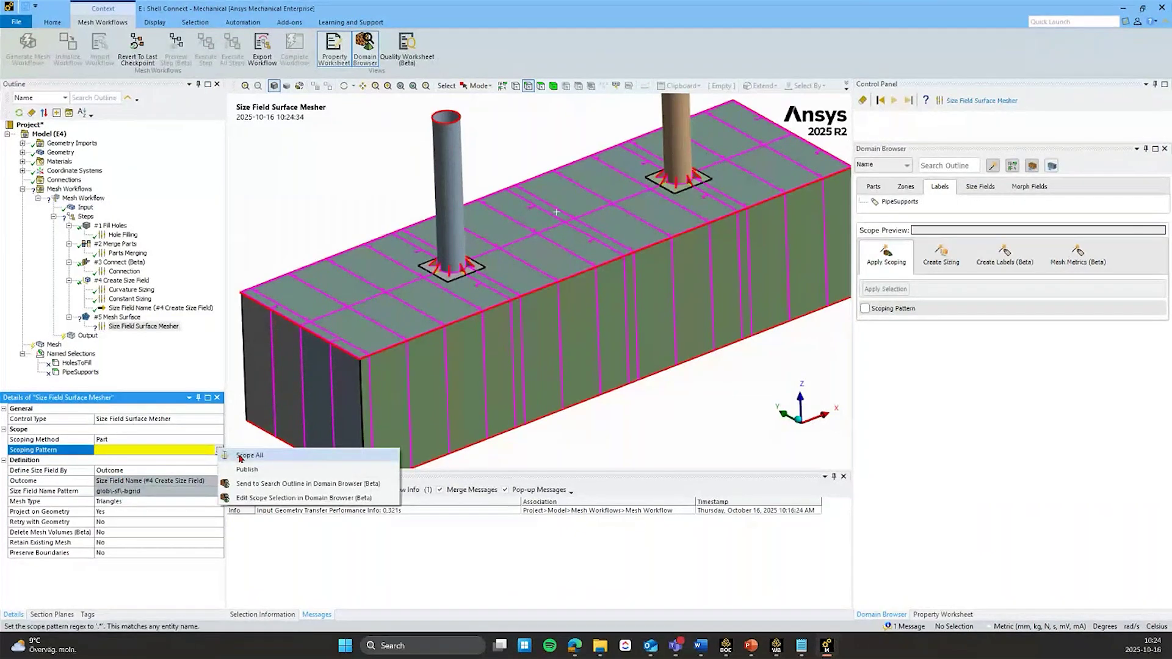
pyautogui.click(232, 456)
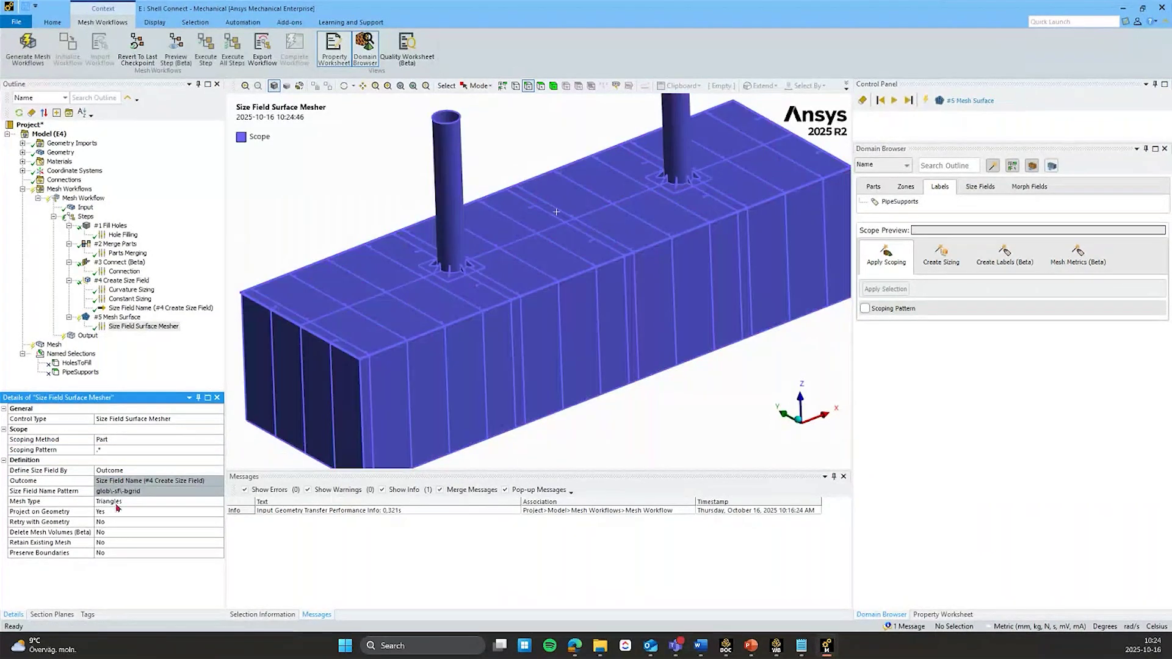
pyautogui.doubleClick(121, 502)
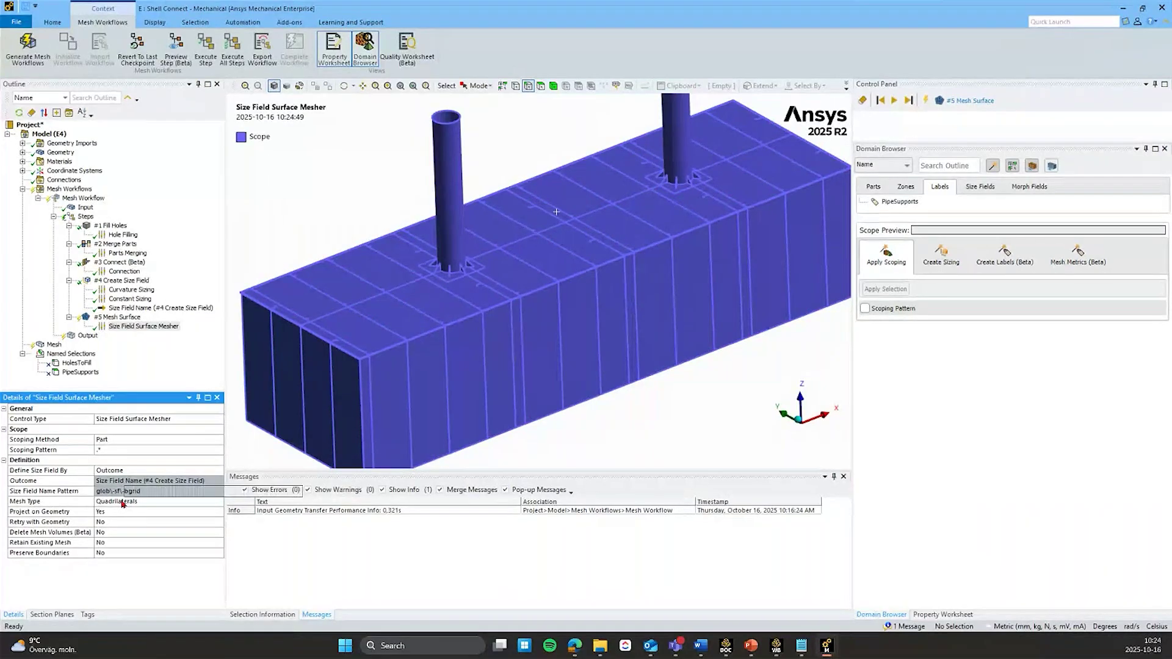
# Execute up to #5 Mesh Surface and box-zoom onto a pipe base to inspect the mesh
pyautogui.rightClick(117, 317)
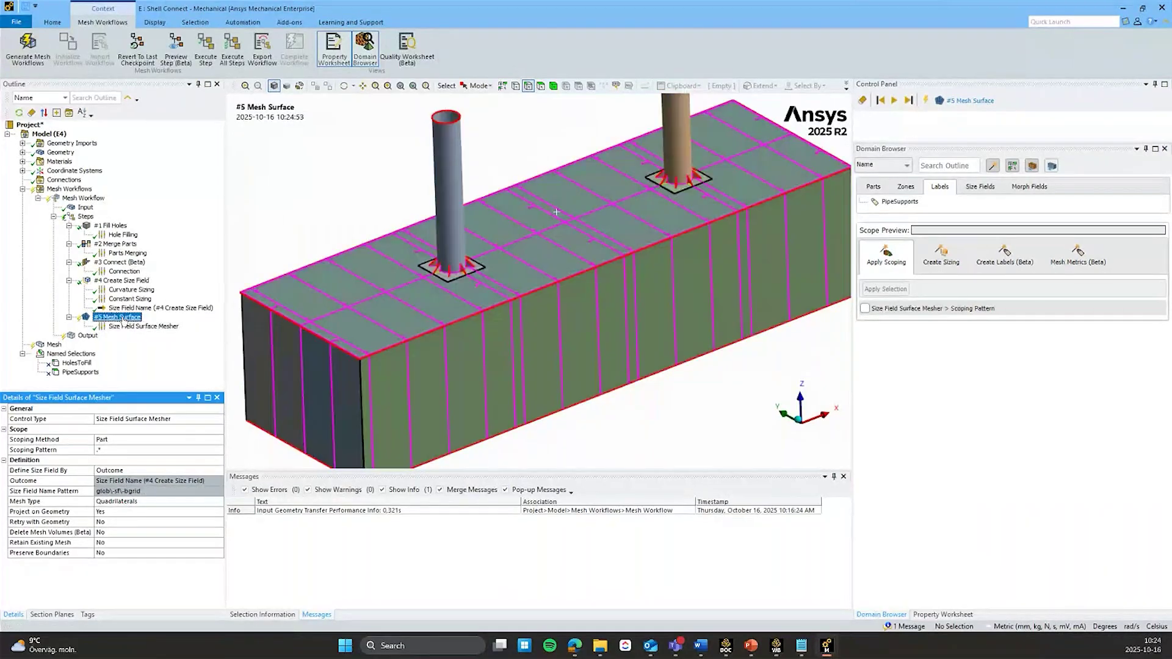
pyautogui.click(147, 330)
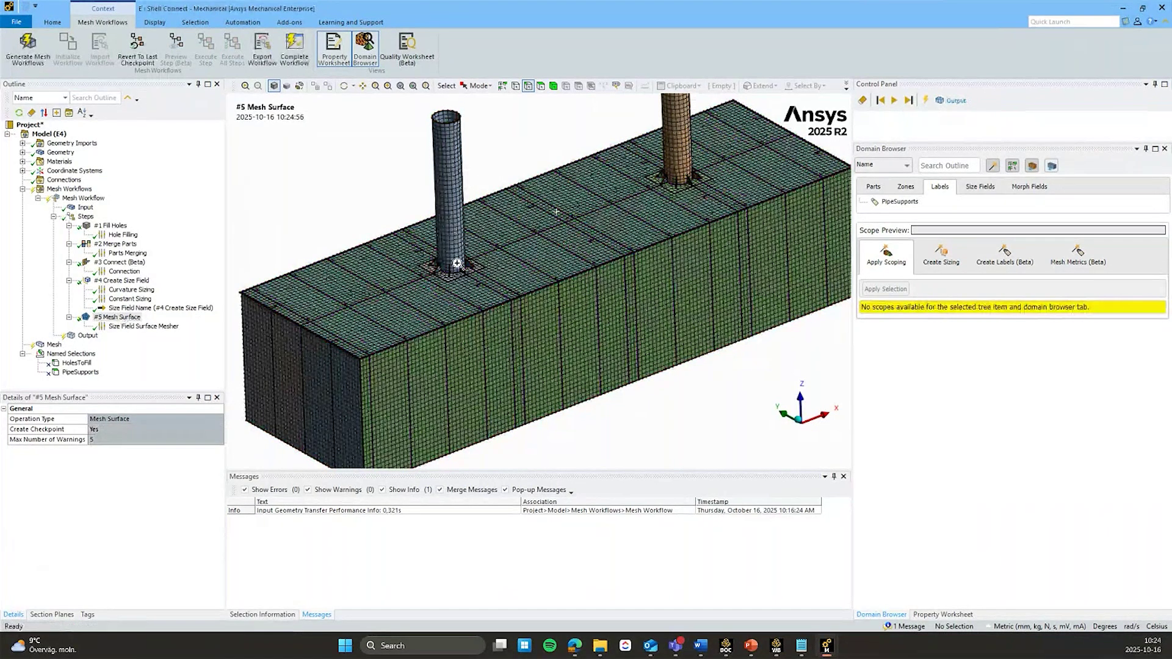
pyautogui.moveTo(457, 263); pyautogui.dragTo(499, 281)
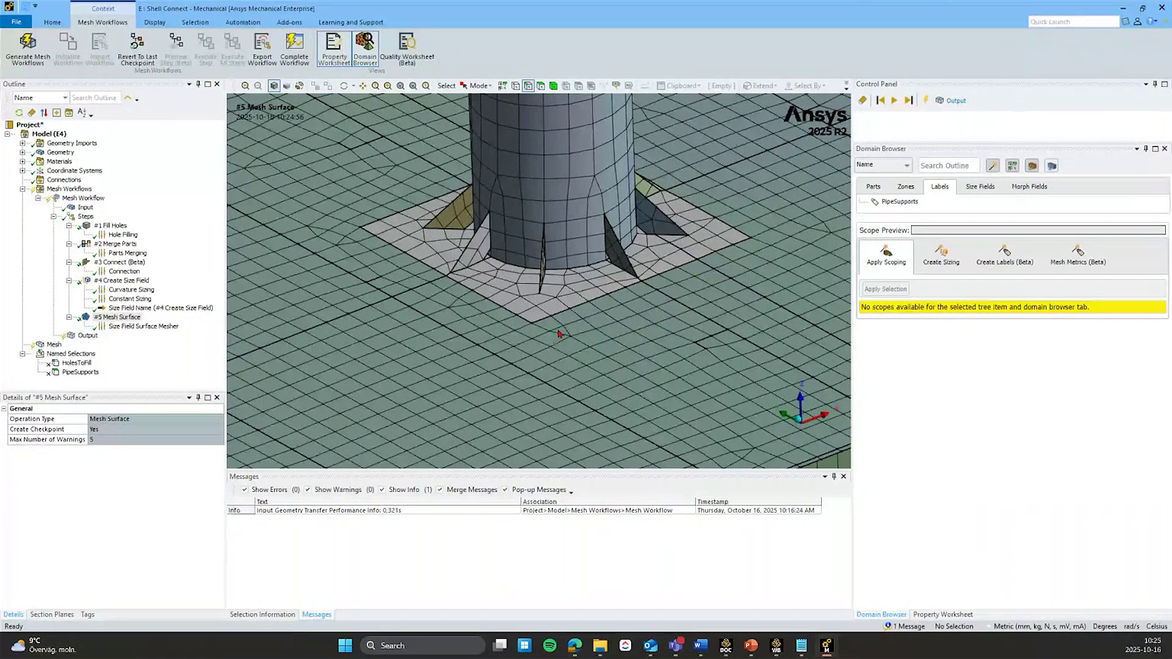
pyautogui.rightClick(118, 318)
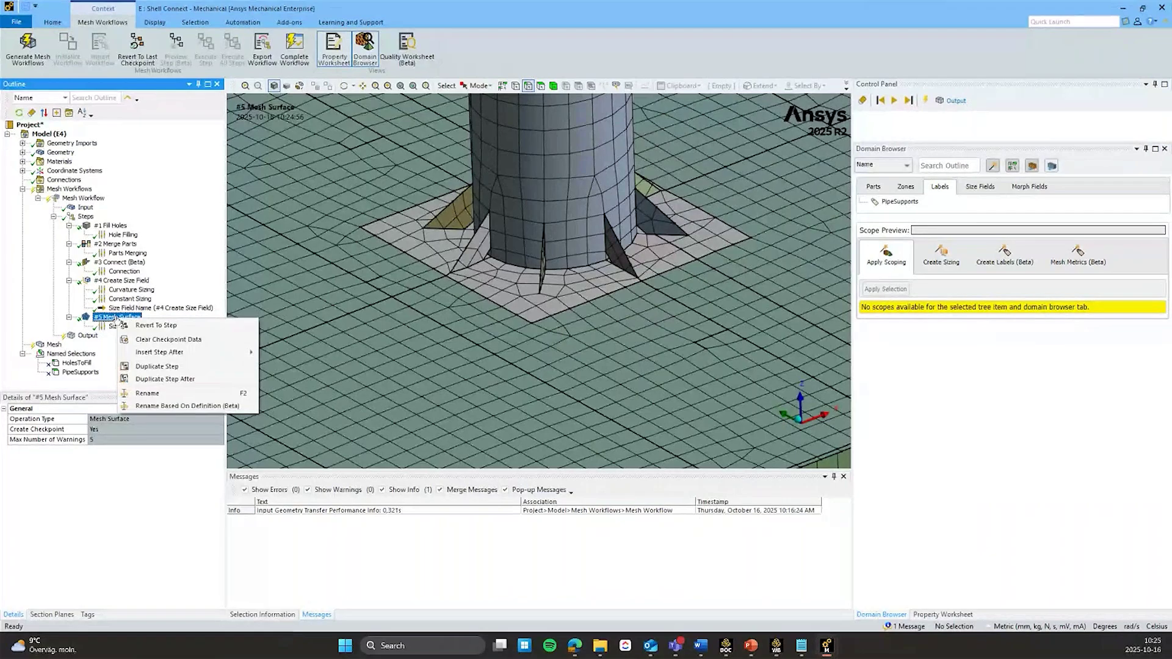
# Add Quad Mesh Advanced Options to #5 Mesh Surface with Aggressive Triangle Count Reduction Mode
pyautogui.click(135, 325)
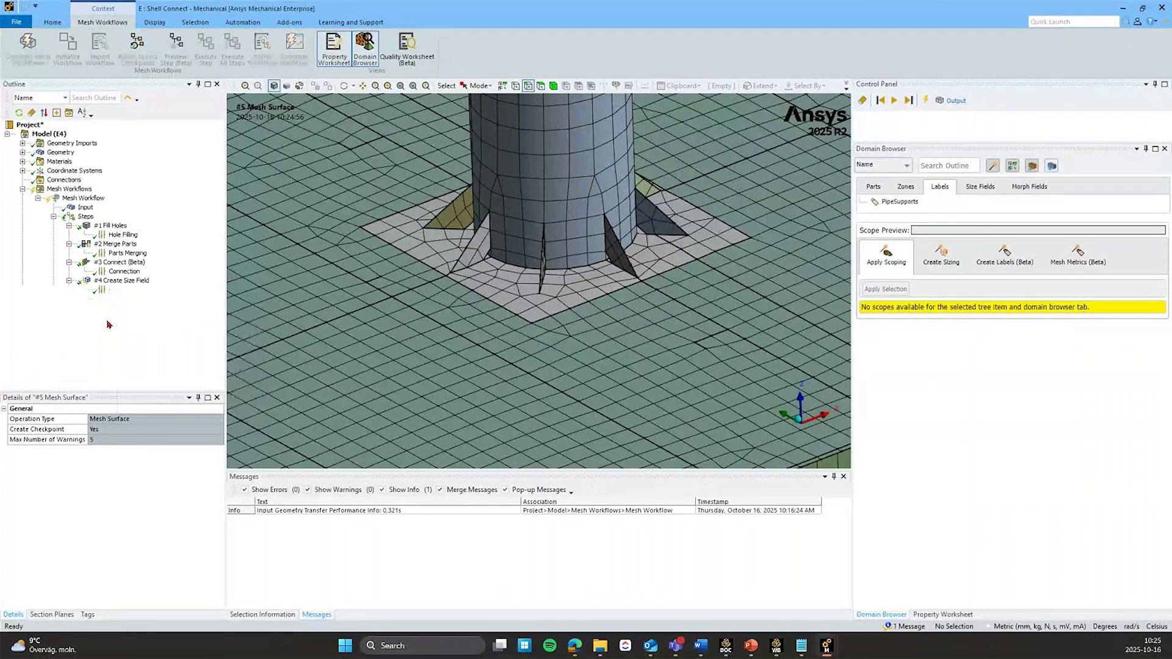
pyautogui.rightClick(116, 318)
pyautogui.moveTo(183, 354)
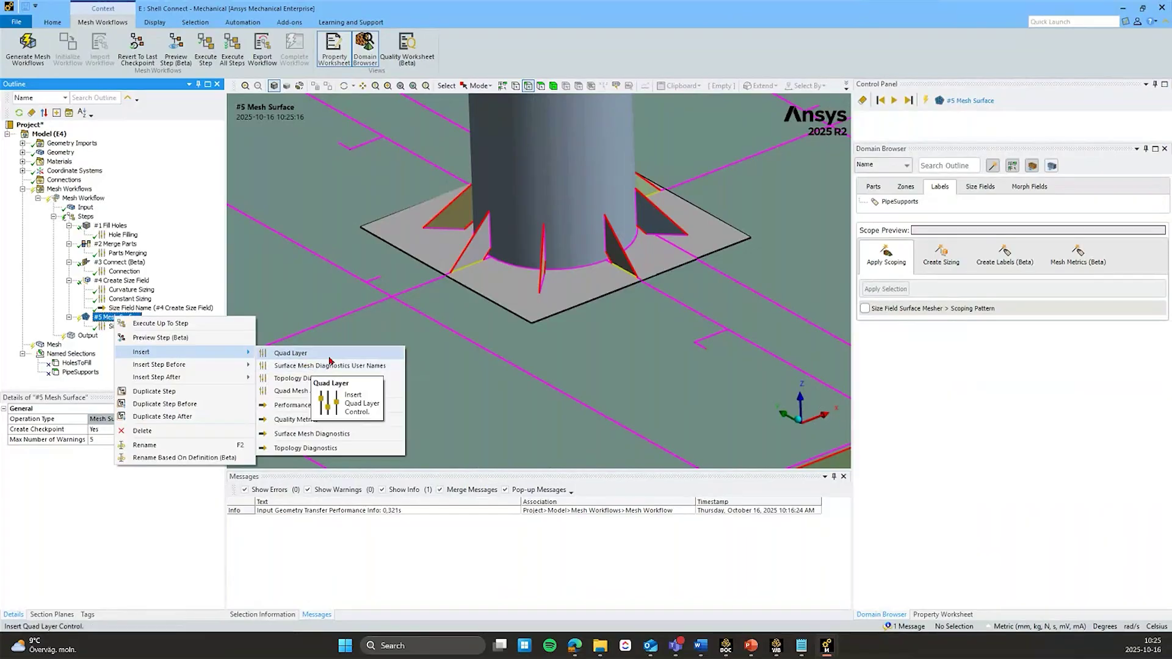
pyautogui.click(330, 390)
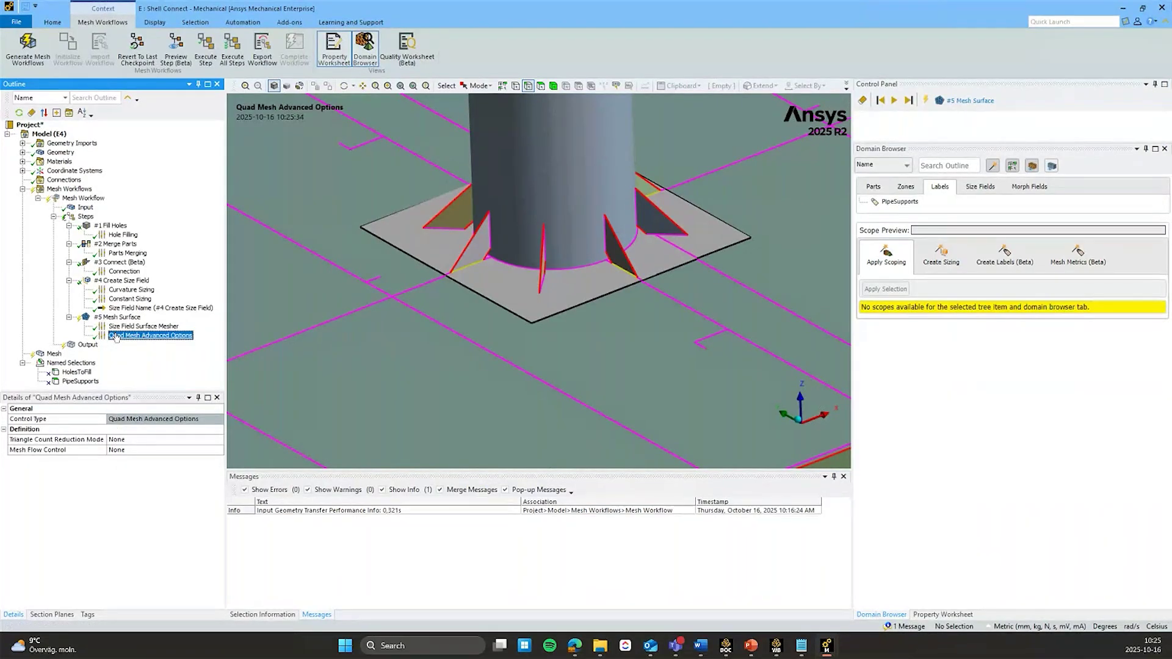
pyautogui.click(169, 439)
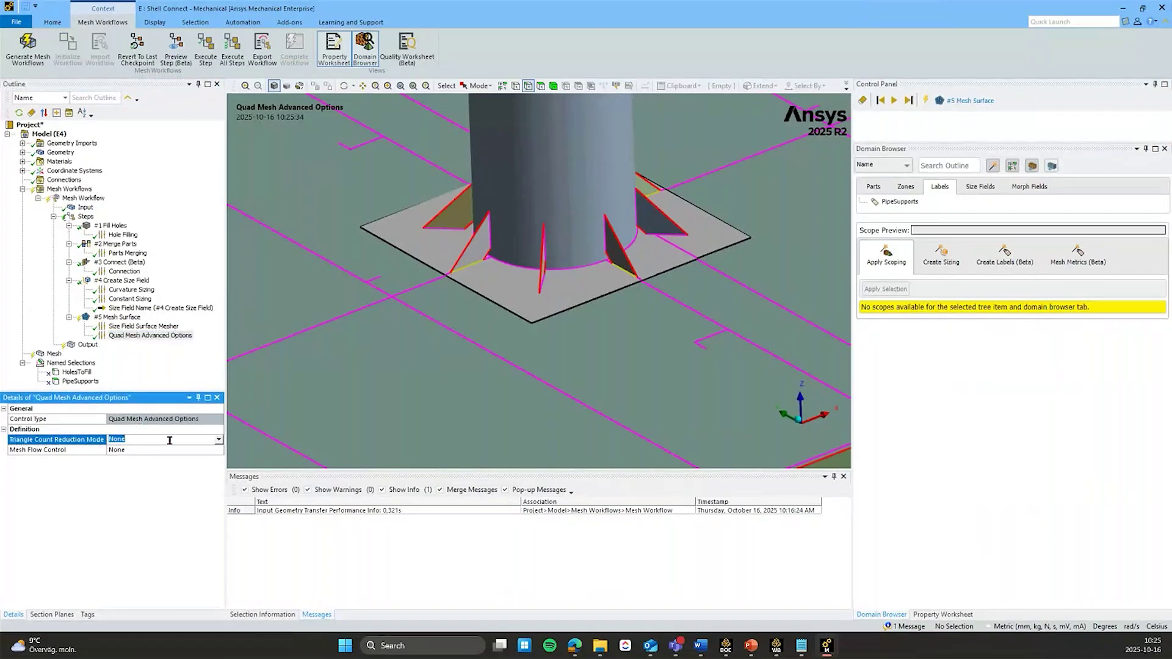
pyautogui.click(170, 439)
pyautogui.click(140, 467)
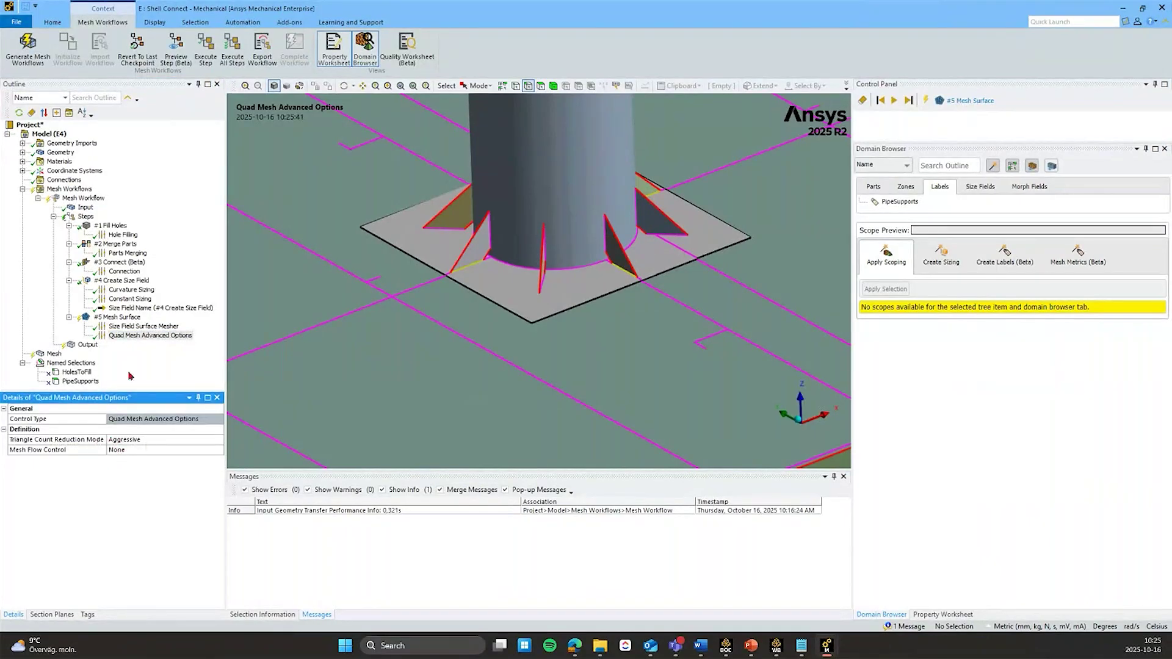
pyautogui.click(119, 317)
# Execute the #5 Mesh Surface step to cover the tank and pipes in a quad-dominant mesh
pyautogui.rightClick(119, 318)
pyautogui.press('Escape')
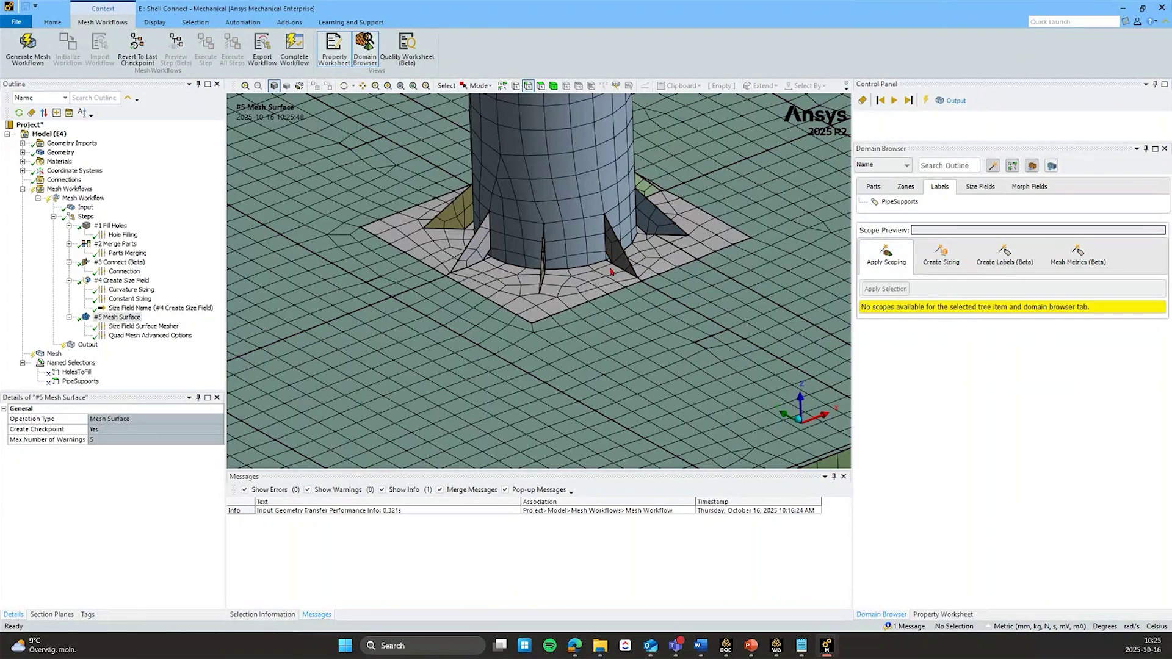
pyautogui.scroll(-5, 611, 272)
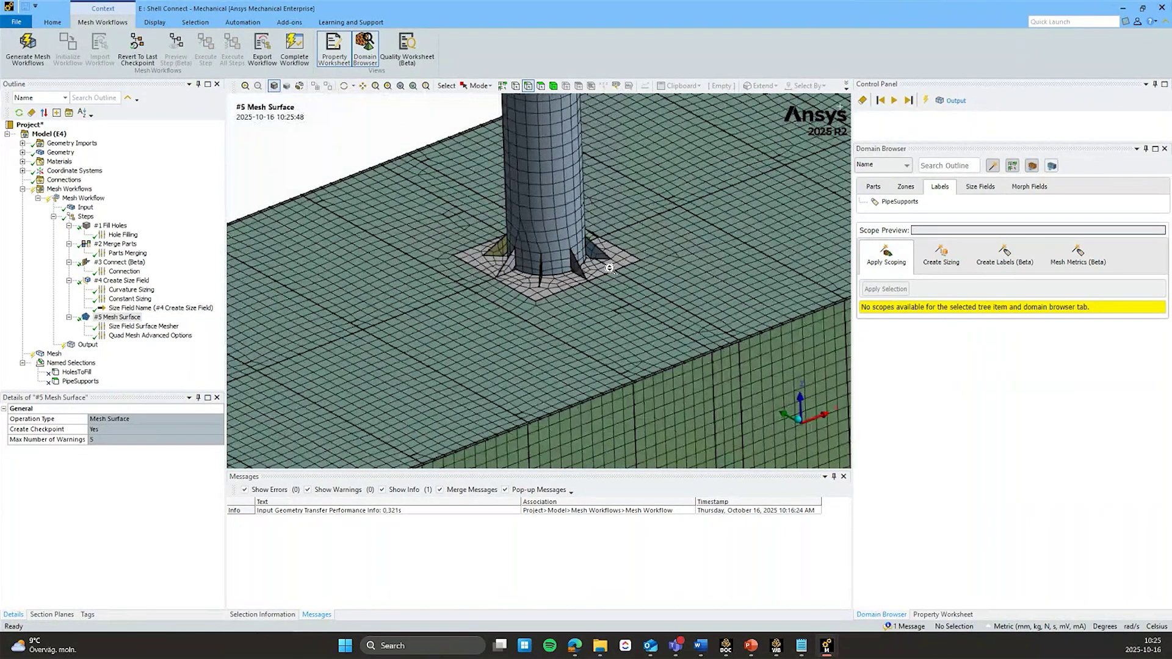
pyautogui.scroll(-5, 610, 268)
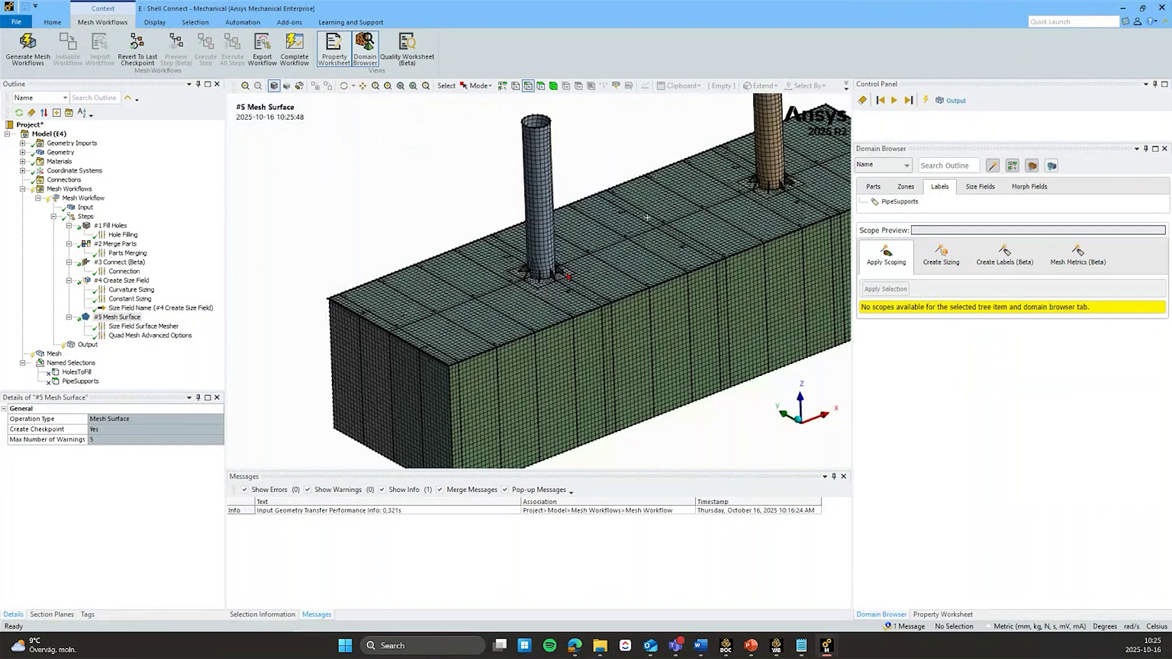
pyautogui.rightClick(113, 318)
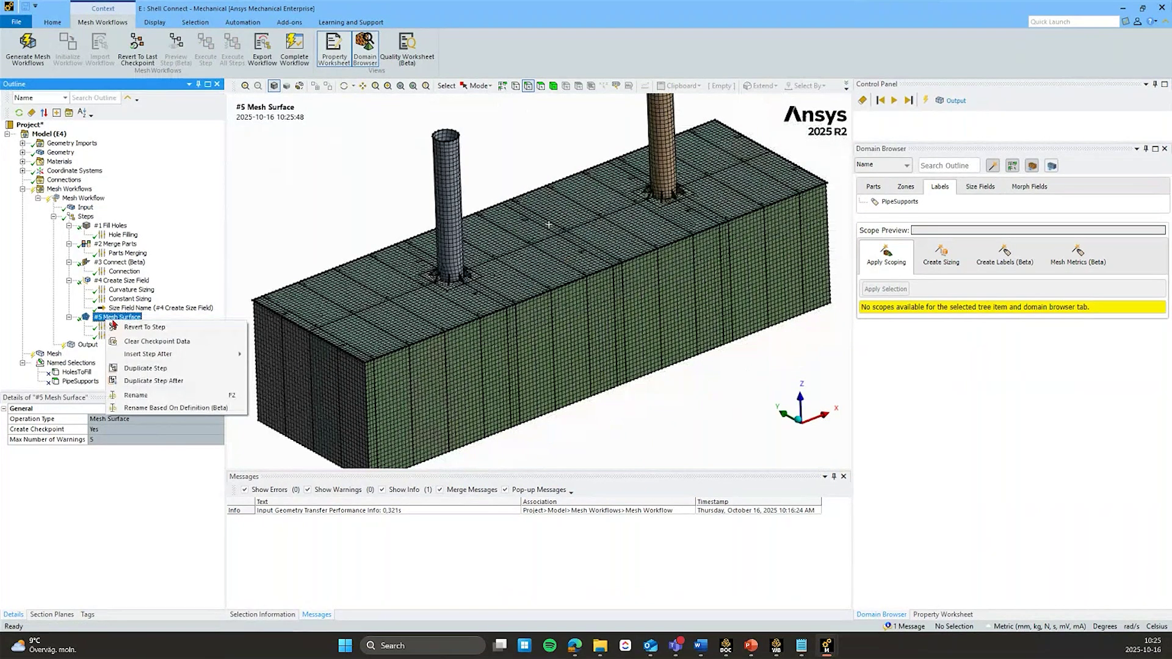
pyautogui.moveTo(198, 357)
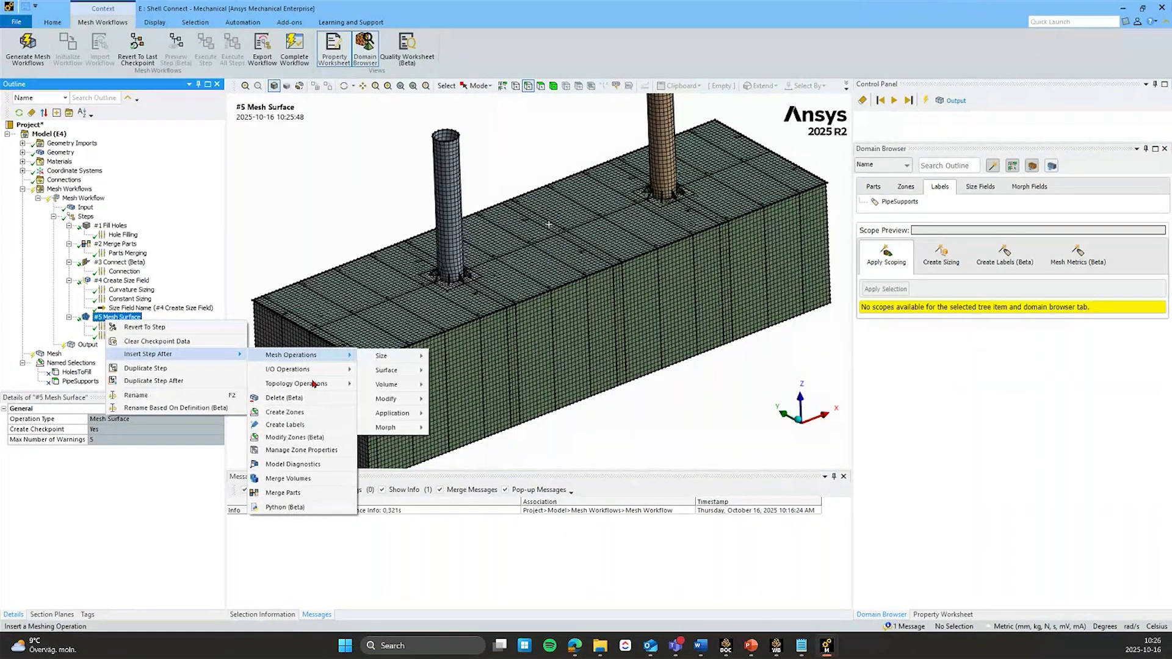
# Add a #6 Manage Zone Properties step assigning 10 mm zone thickness to pattern .*, then run it
pyautogui.click(301, 450)
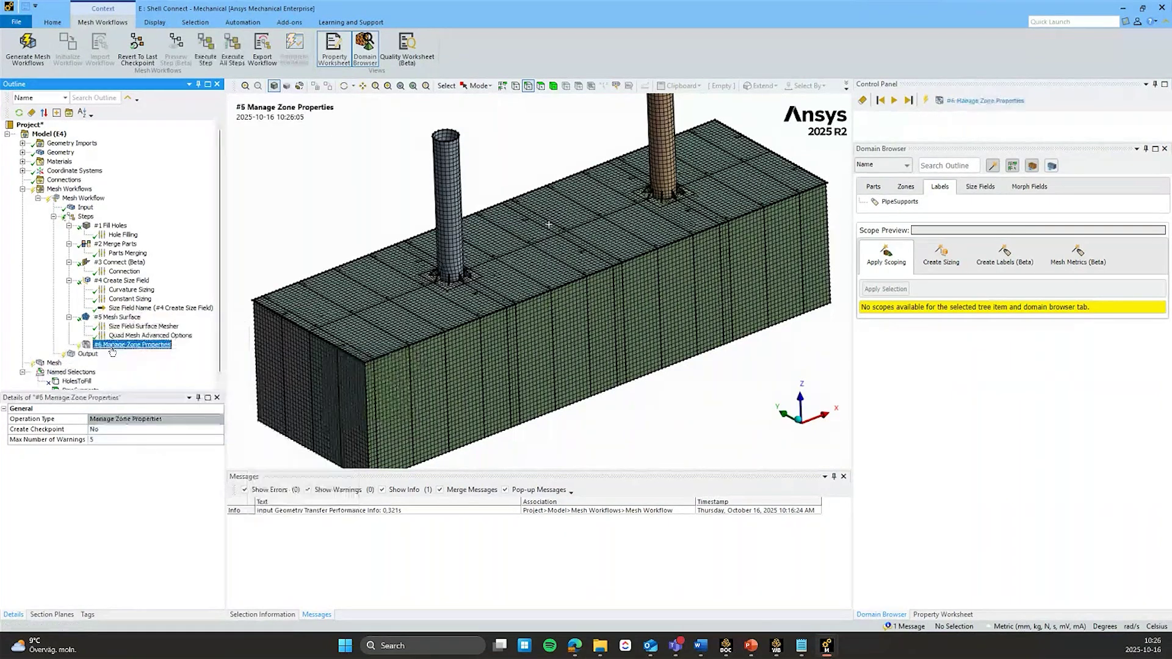
pyautogui.rightClick(125, 346)
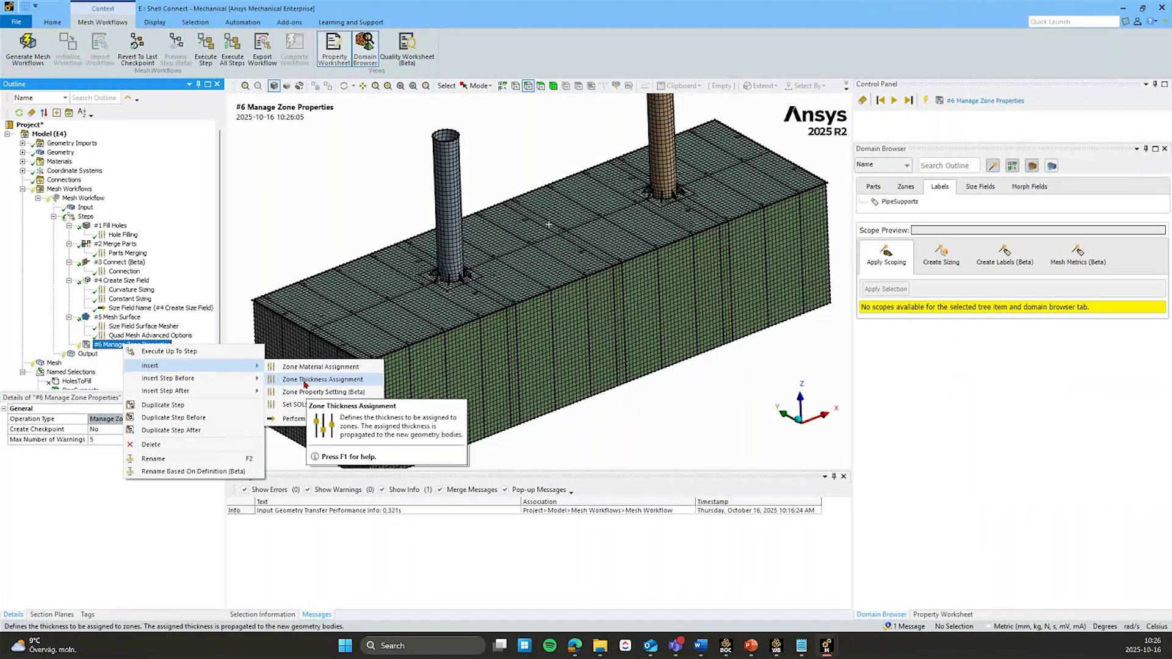
pyautogui.click(304, 383)
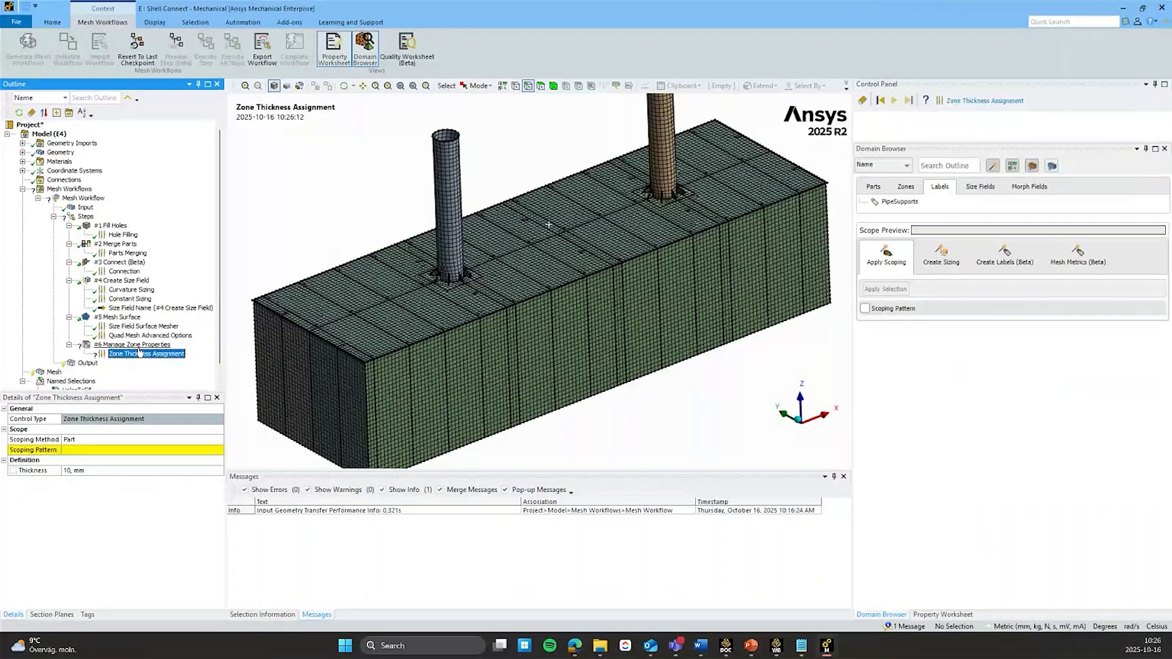
pyautogui.click(204, 453)
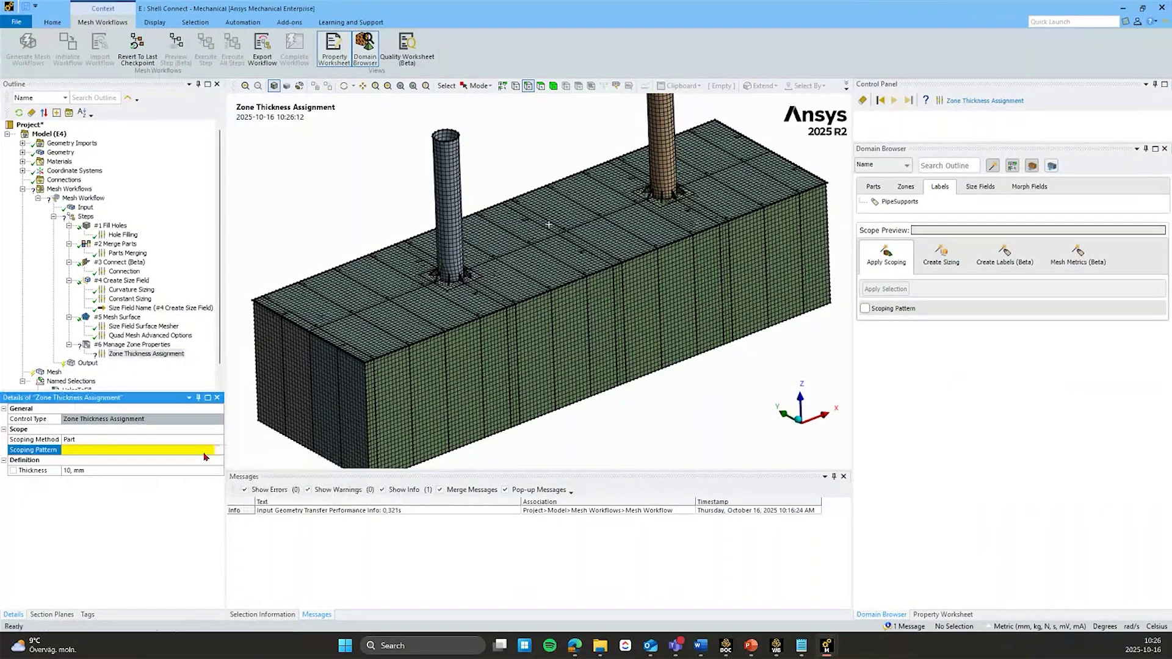
pyautogui.write('.*')
pyautogui.press('Return')
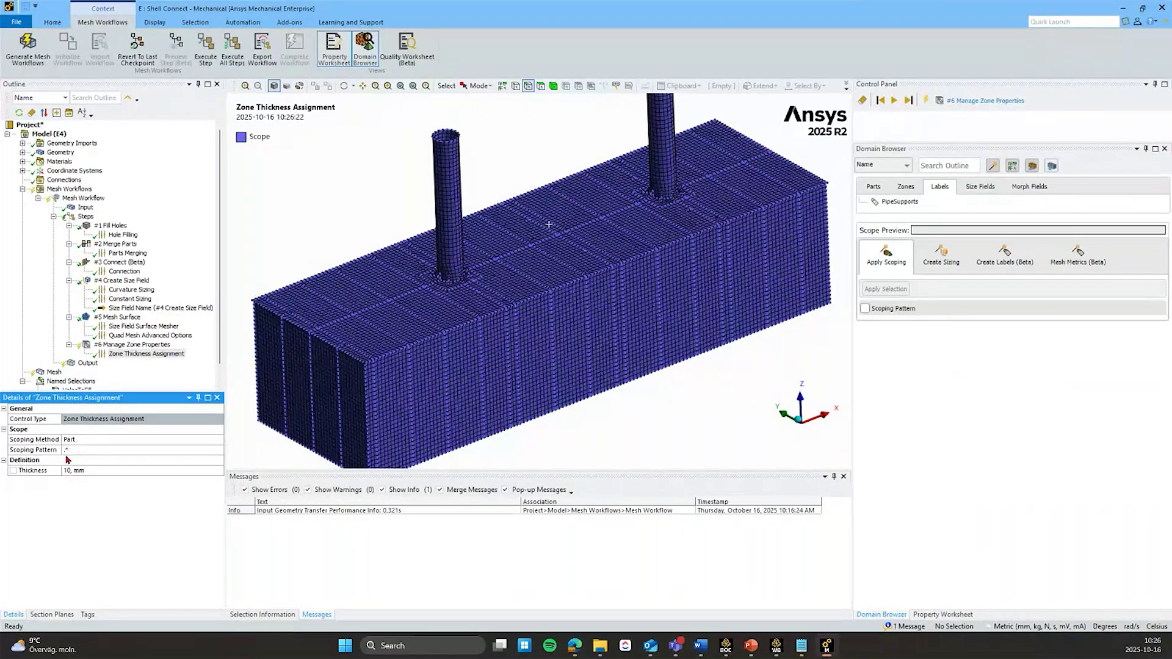
pyautogui.rightClick(113, 345)
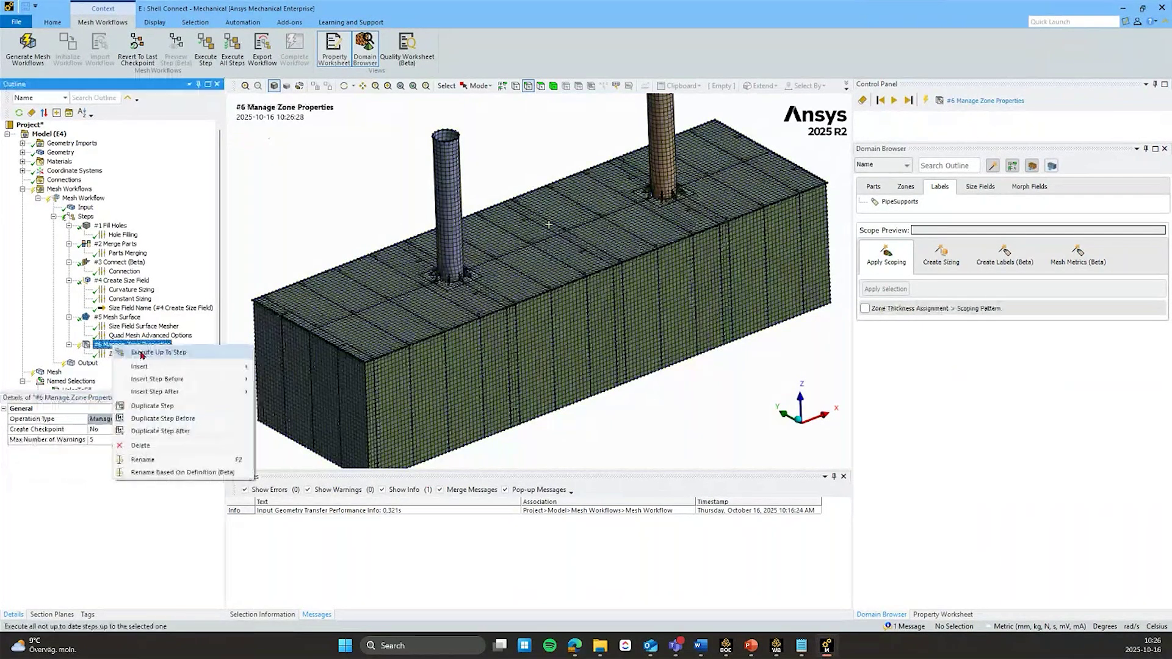
pyautogui.click(152, 353)
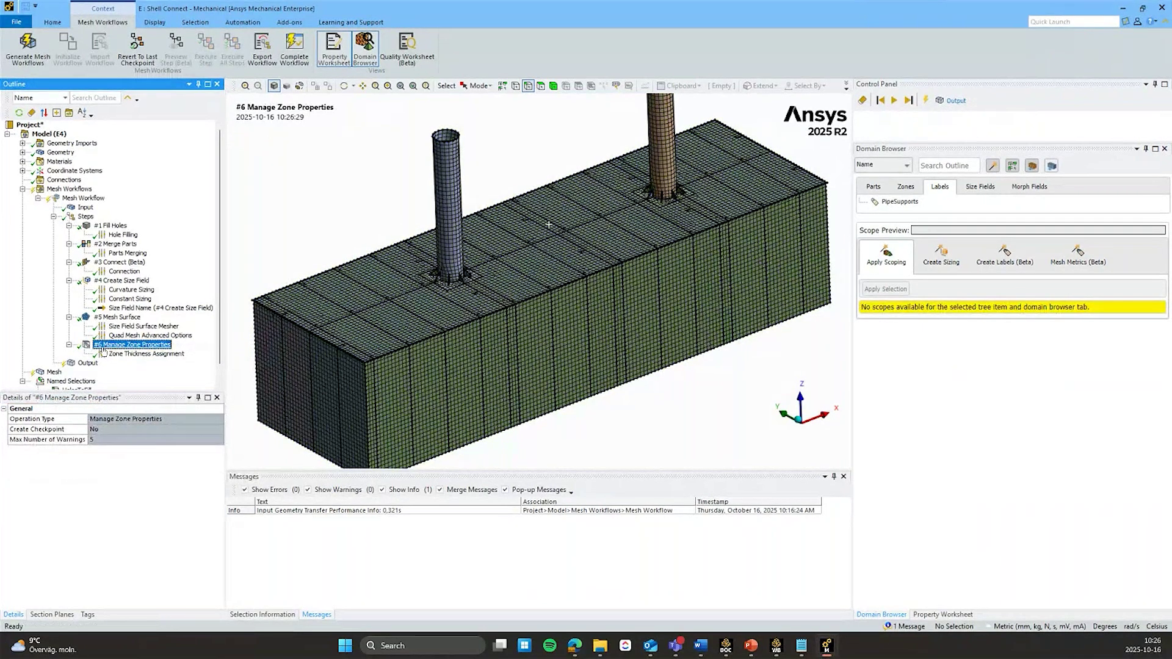
# Set the workflow Output to process Face Zones and complete the workflow into Mesh
pyautogui.click(85, 364)
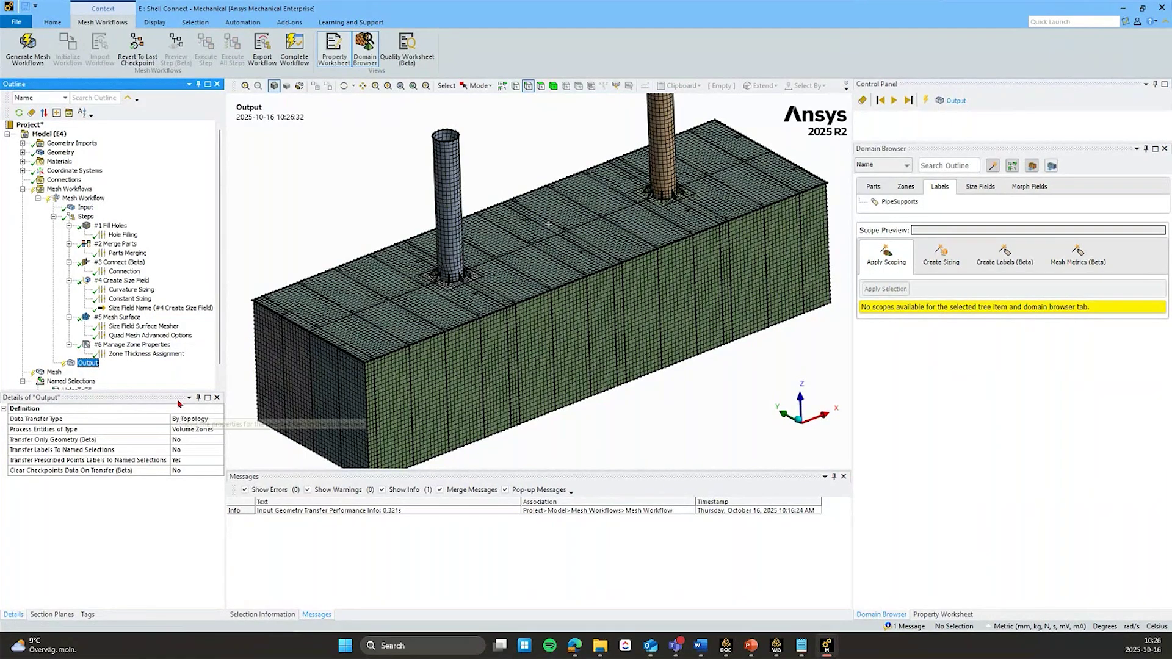
pyautogui.moveTo(171, 420); pyautogui.dragTo(142, 422)
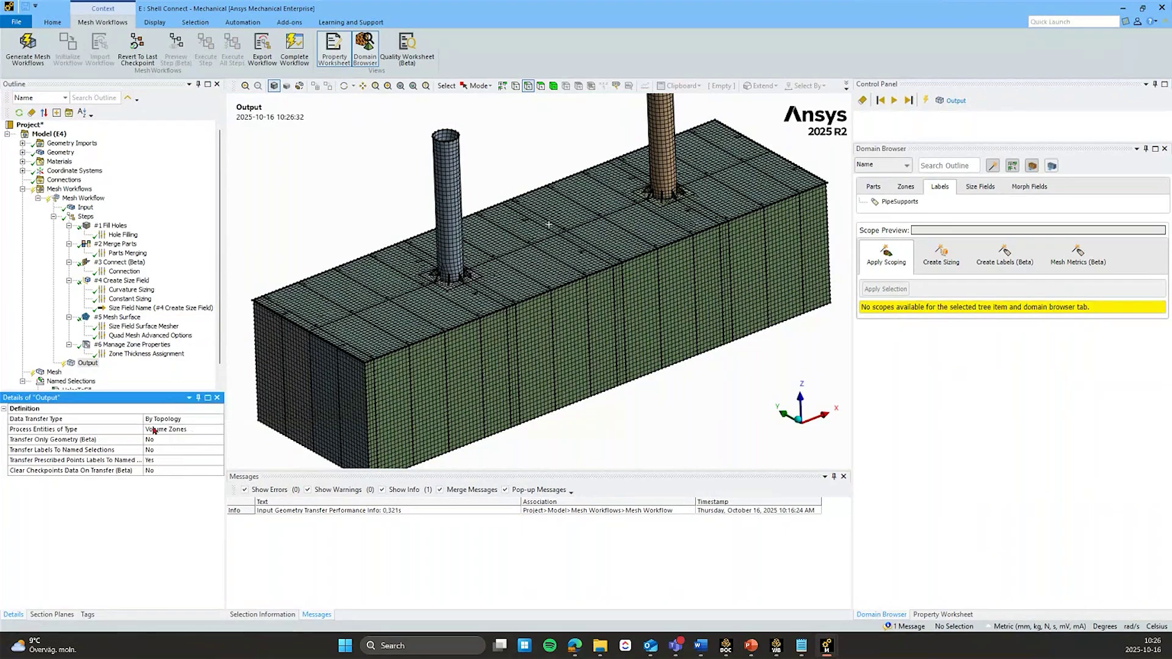
pyautogui.click(154, 430)
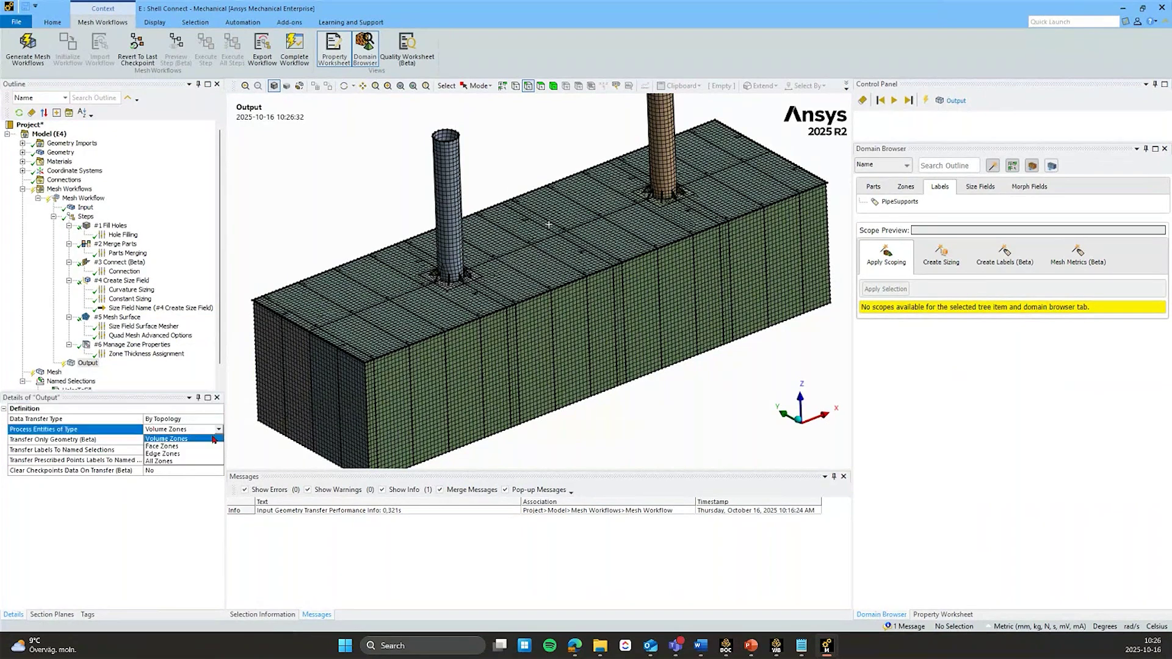
pyautogui.click(176, 446)
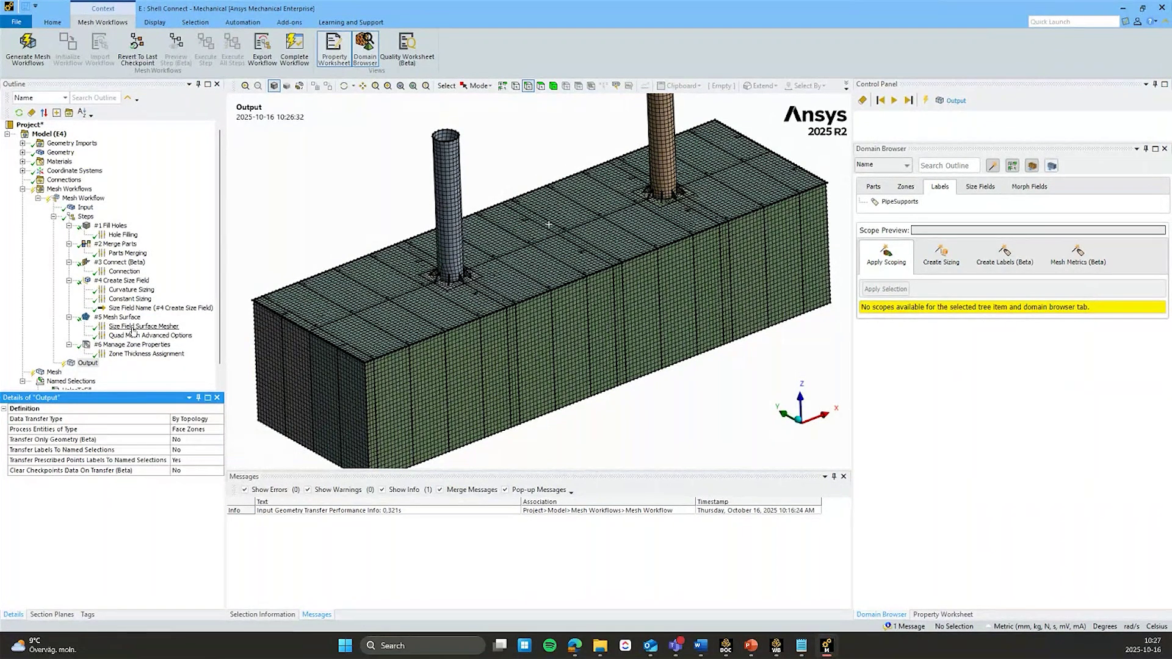
pyautogui.click(86, 364)
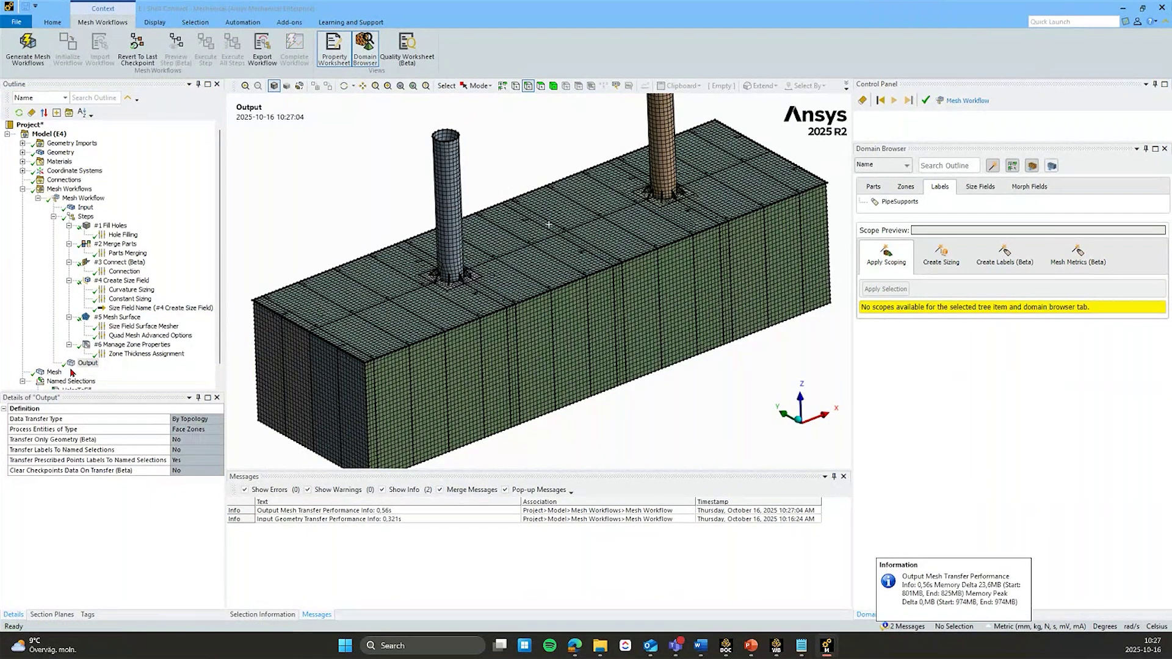
pyautogui.scroll(-1, 55, 373)
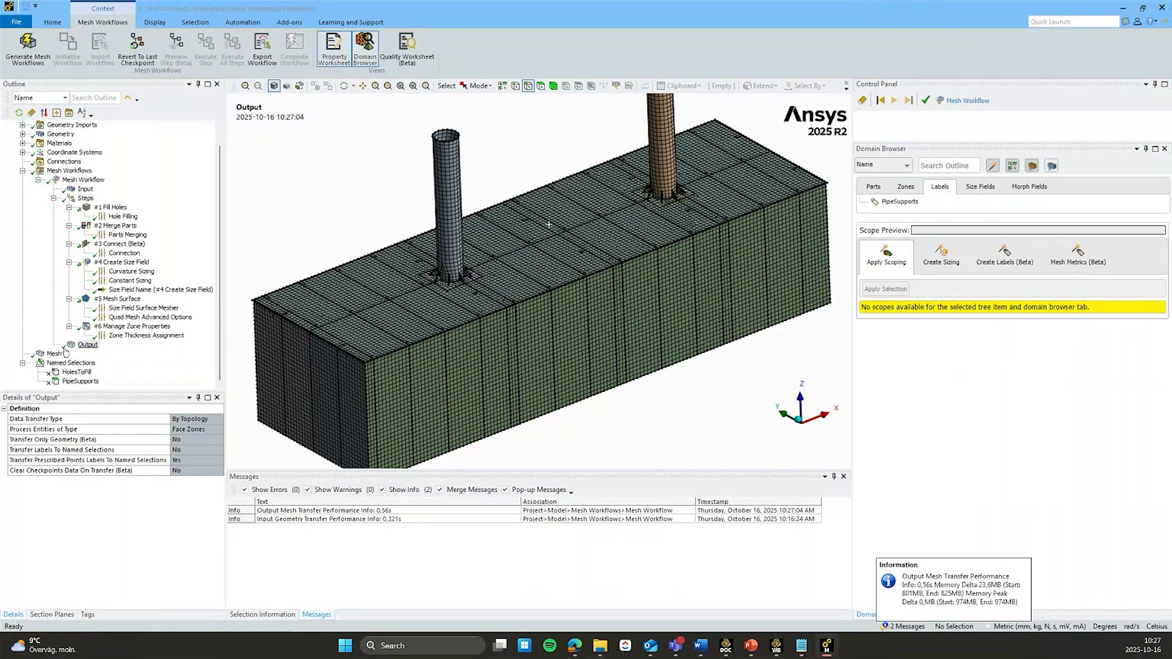
# Inspect the mesh, then confirm Midsurface1.2 in the Midsurface1.1 group has 10 mm thickness
pyautogui.click(53, 354)
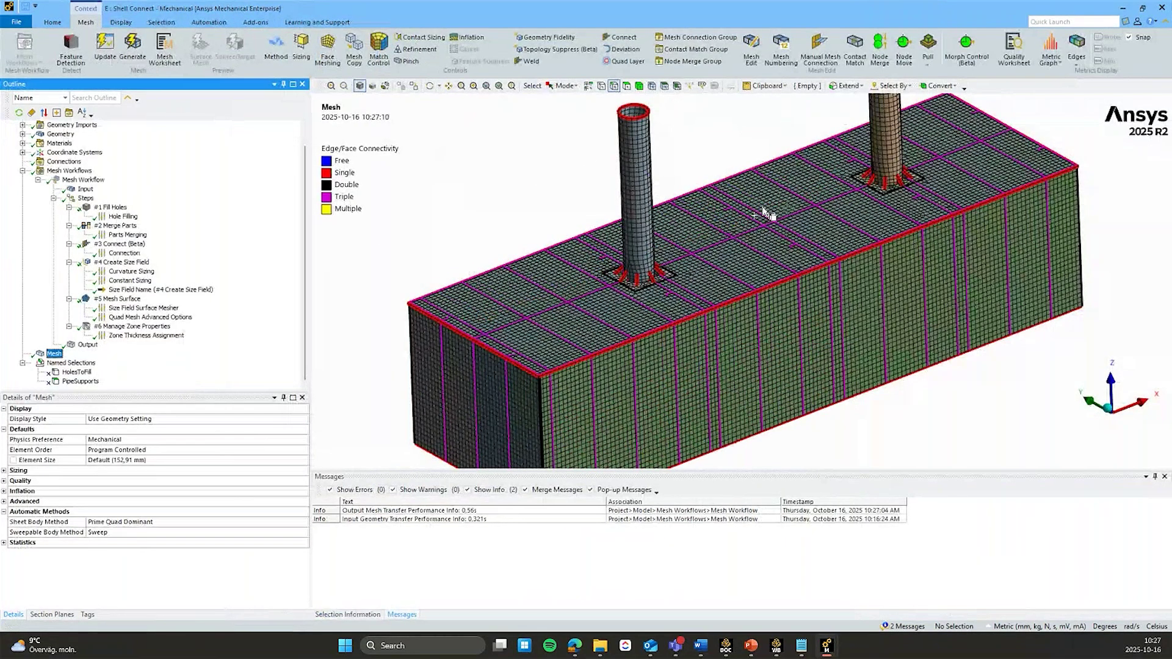
pyautogui.scroll(1, 37, 183)
pyautogui.click(22, 152)
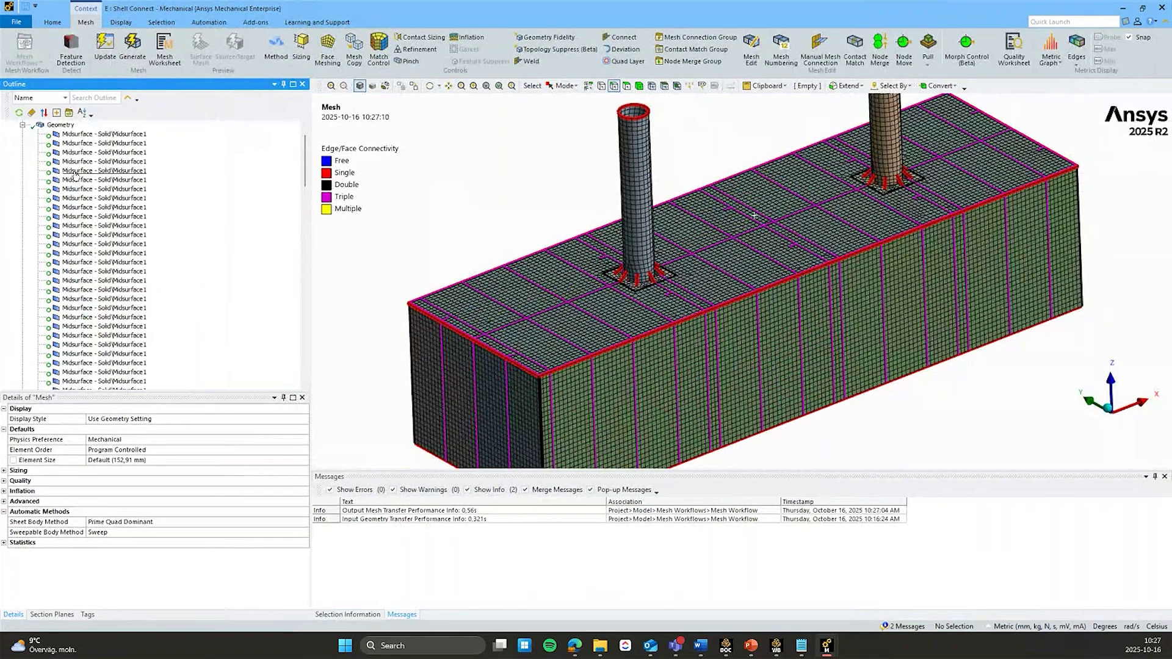
pyautogui.scroll(-5, 61, 324)
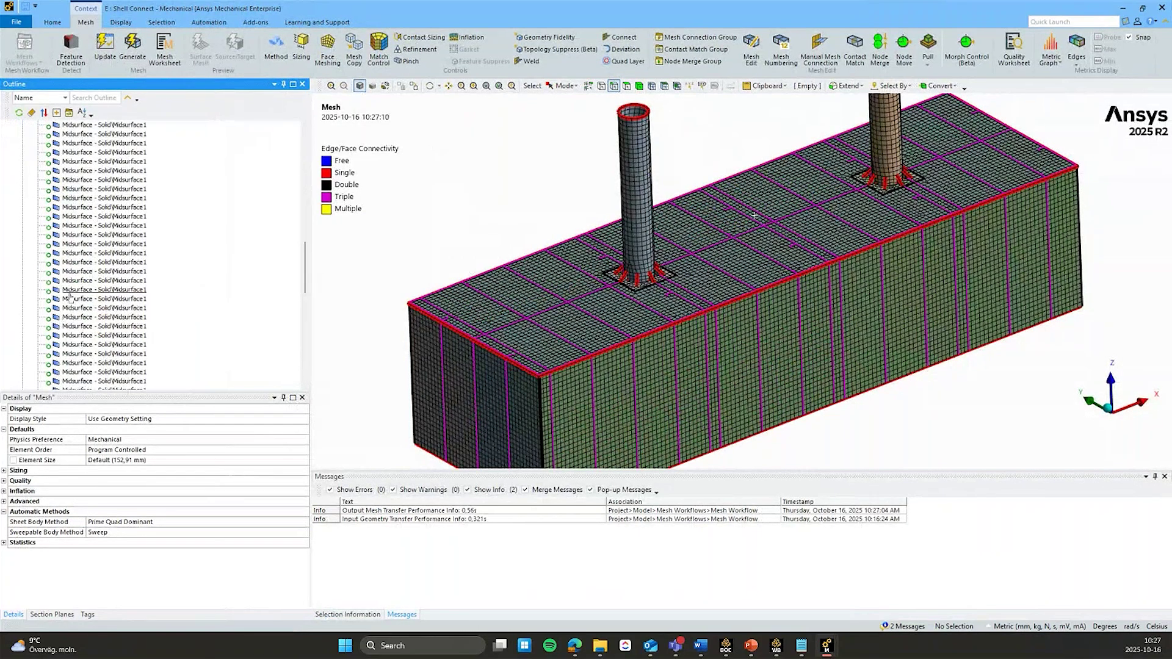
pyautogui.scroll(-5, 62, 324)
pyautogui.scroll(2, 49, 305)
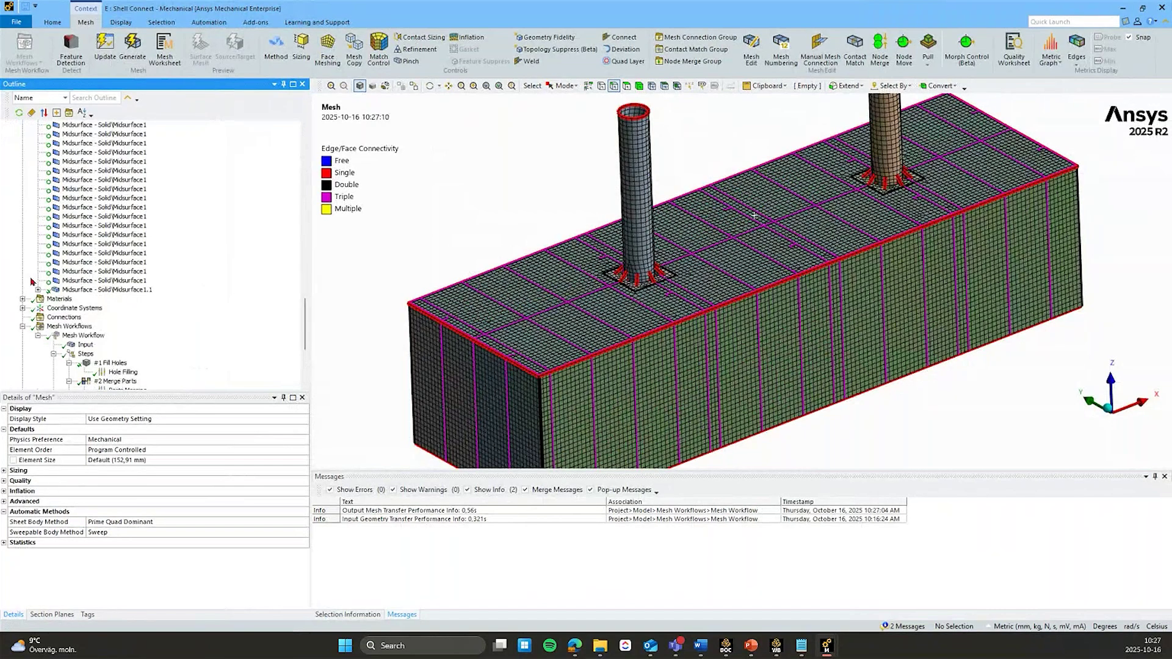
pyautogui.click(72, 291)
pyautogui.click(38, 290)
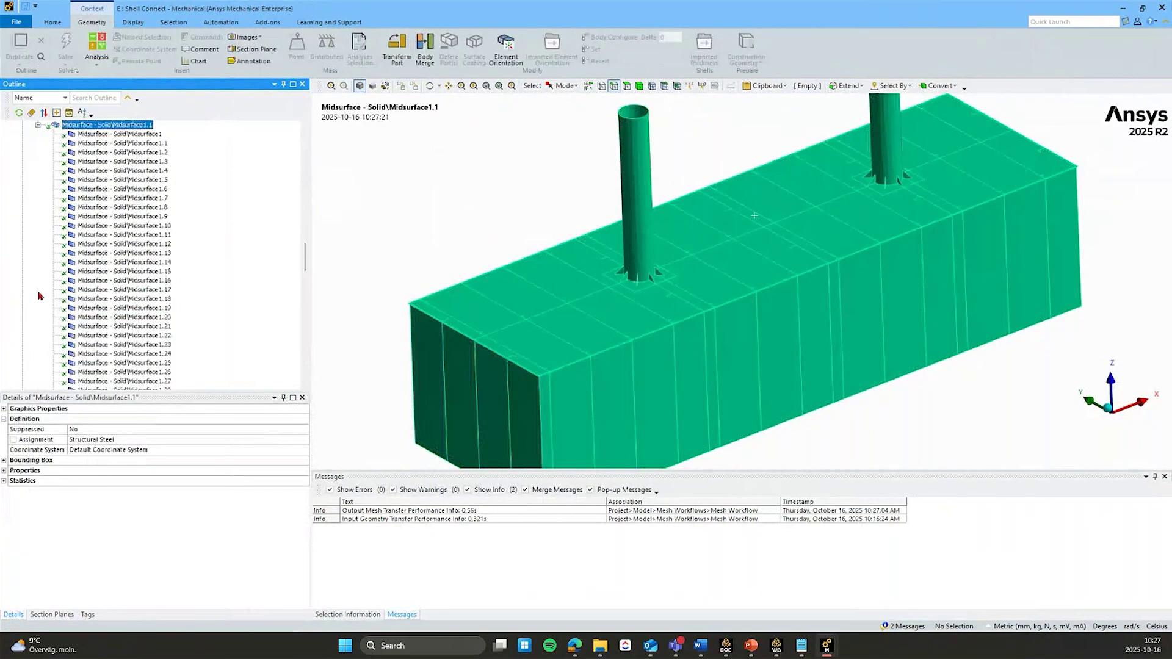
pyautogui.click(100, 153)
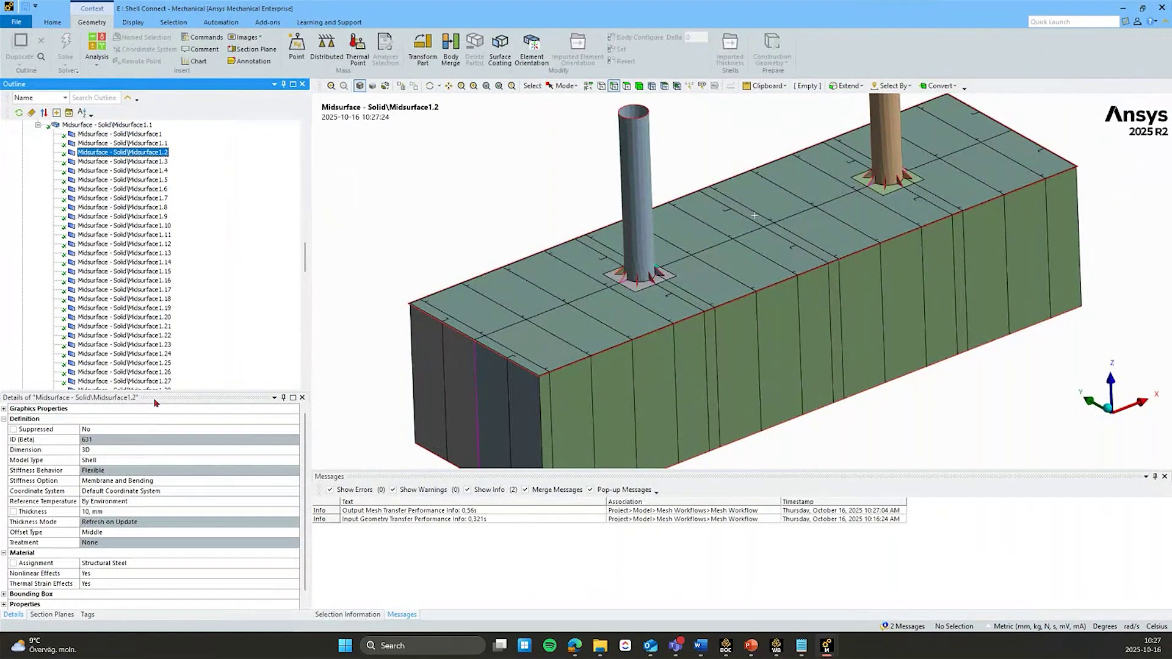
pyautogui.scroll(3, 134, 233)
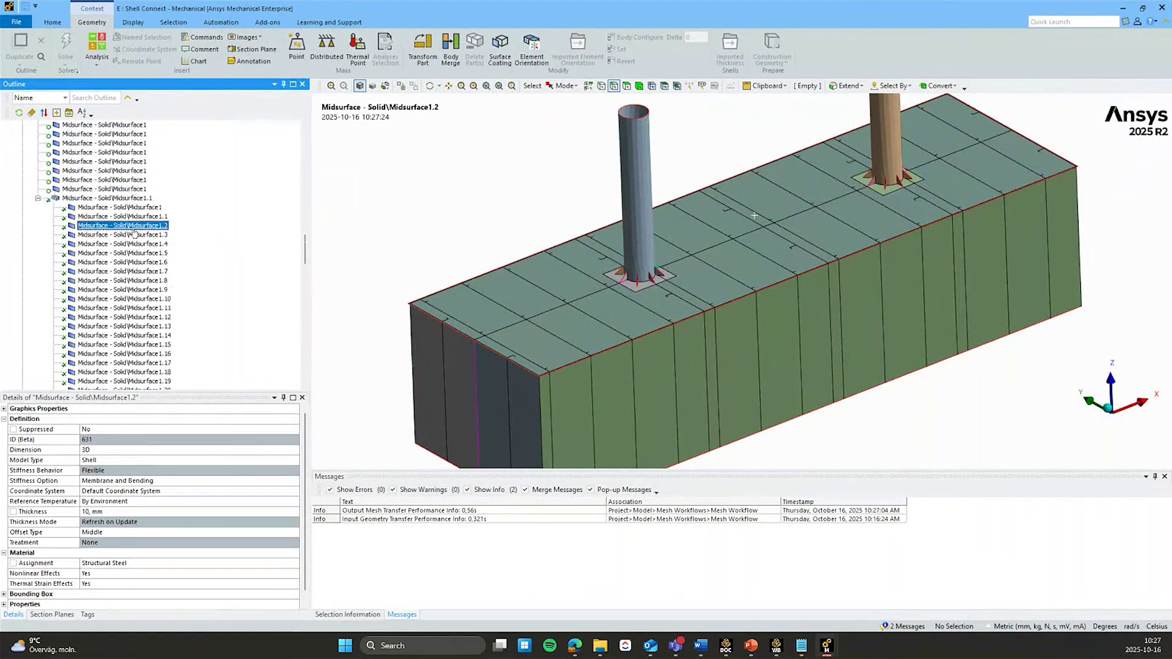